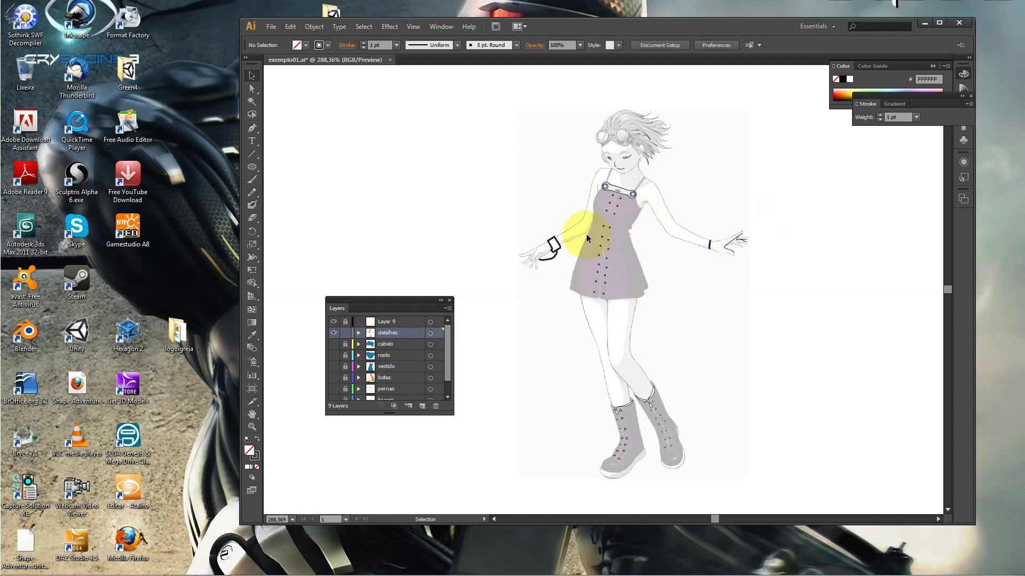
# Zoom around the boots and lower body, inspecting a boot grommet and a dress dot
pyautogui.press('z')
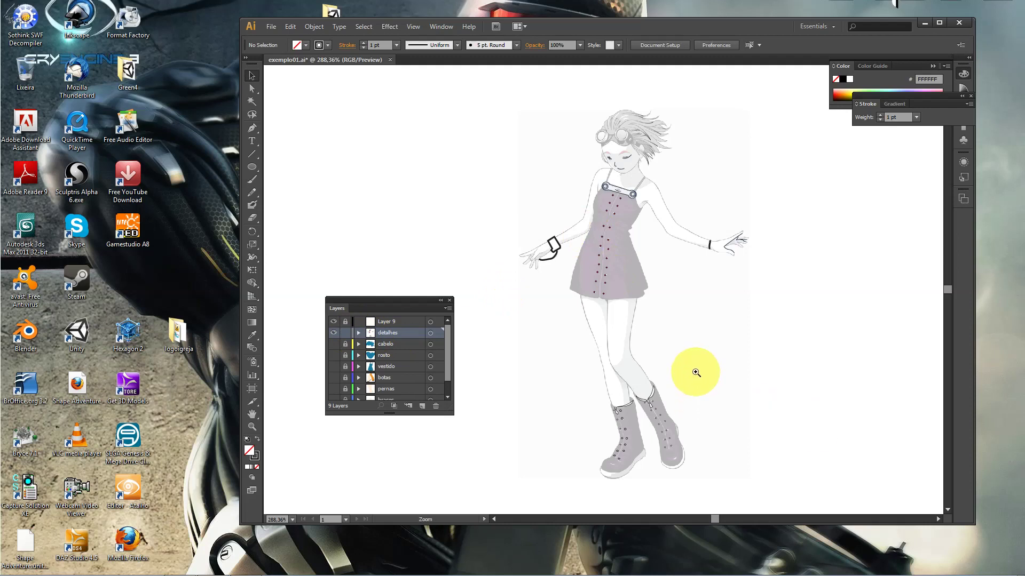
pyautogui.moveTo(696, 371); pyautogui.dragTo(545, 452)
pyautogui.press('v')
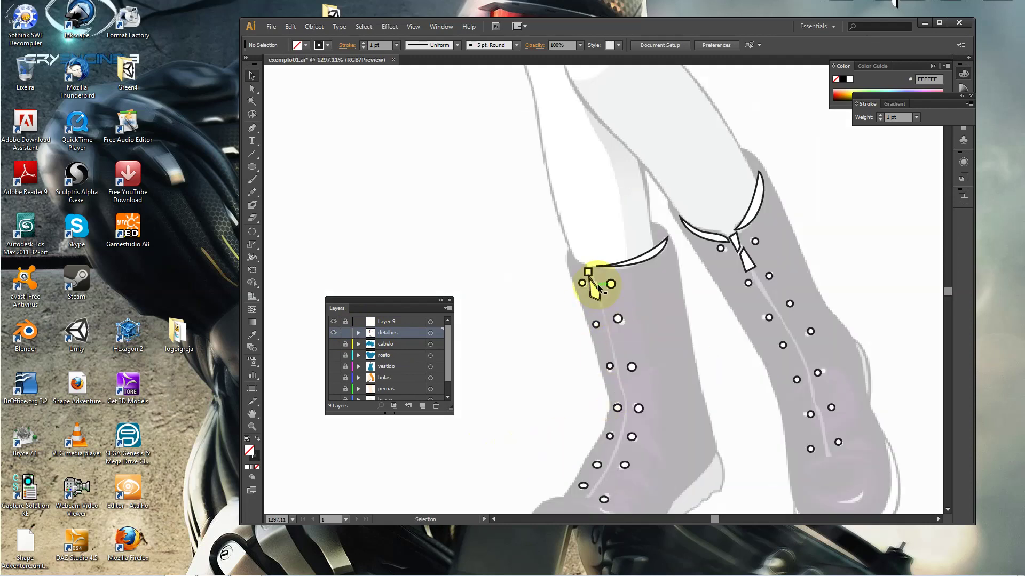
pyautogui.click(612, 284)
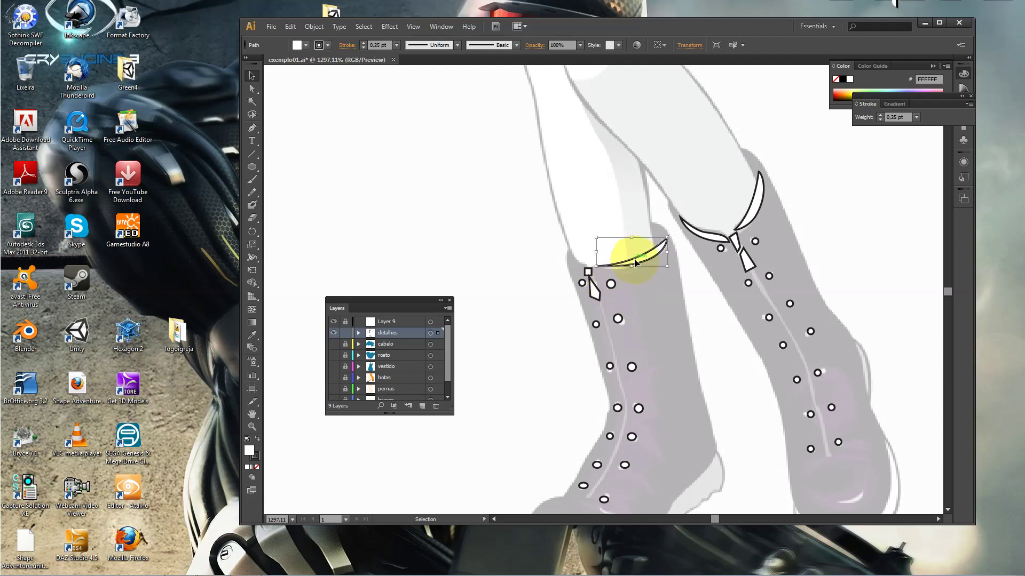
pyautogui.press('z')
pyautogui.keyDown('alt'); pyautogui.click(549, 252); pyautogui.keyUp('alt')
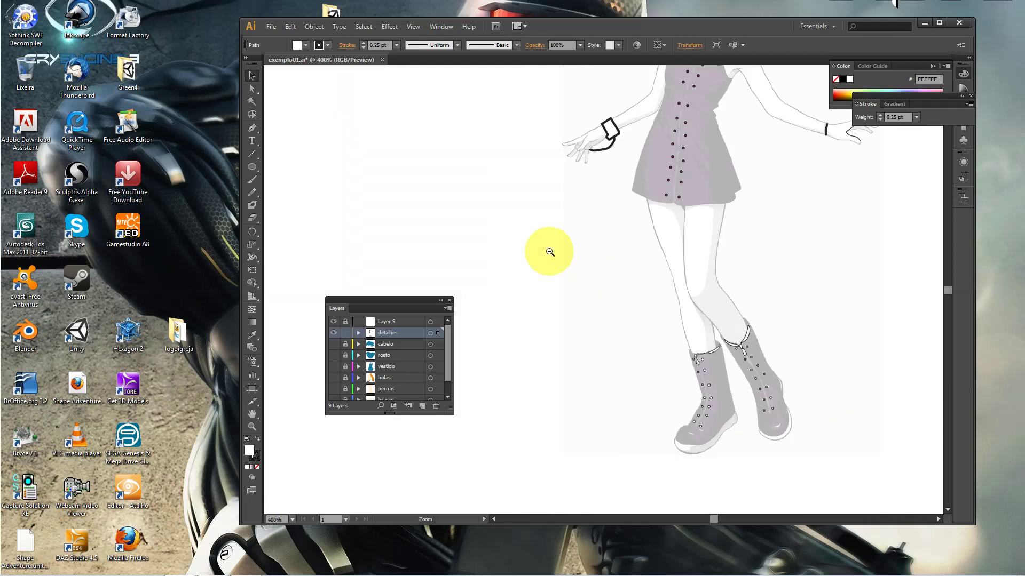
pyautogui.press('v')
pyautogui.click(670, 169)
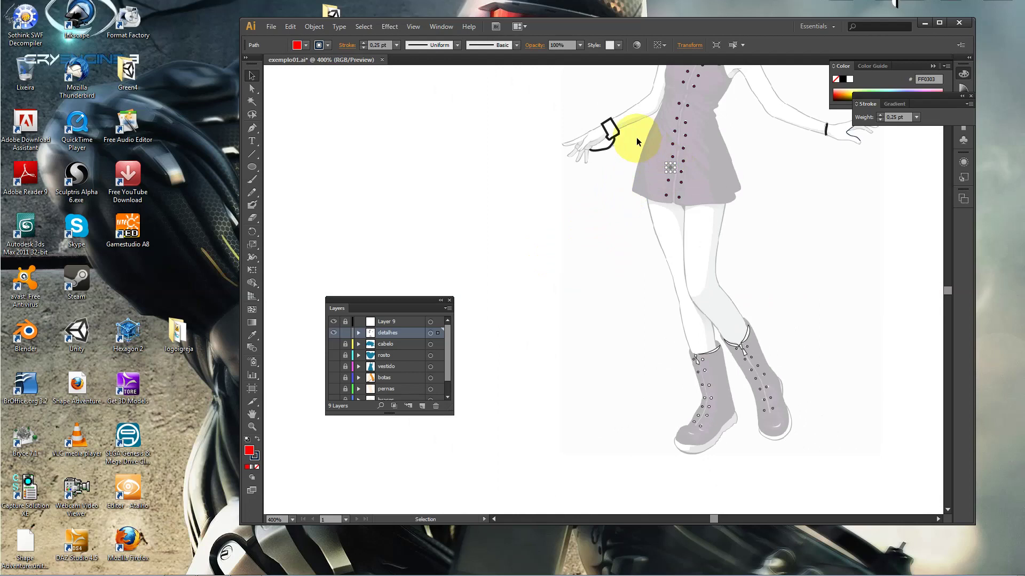
pyautogui.click(827, 132)
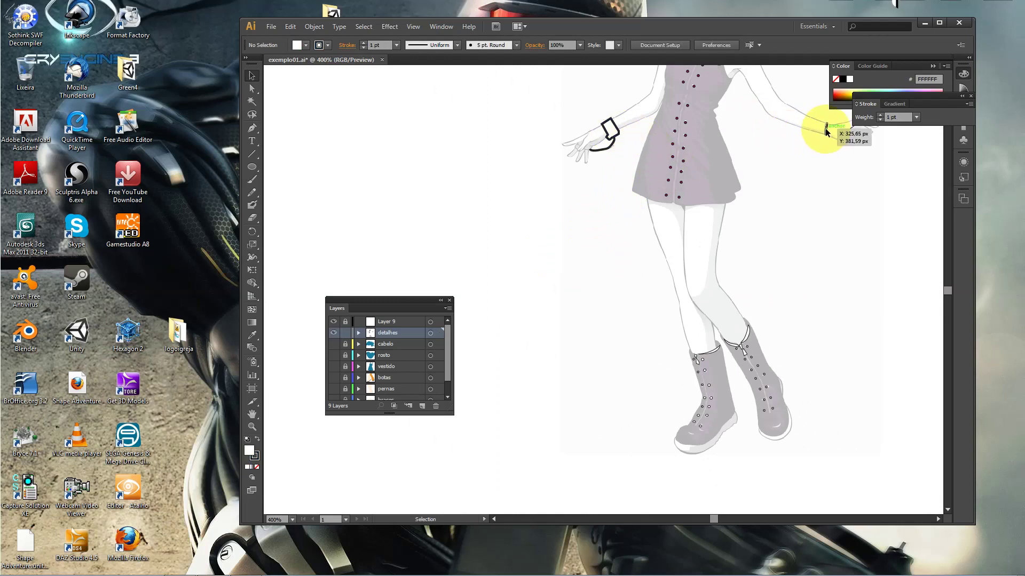
# Zoom in on the right wrist and draw a freehand Pencil curve beside the hand
pyautogui.moveTo(767, 151); pyautogui.dragTo(698, 293)
pyautogui.moveTo(795, 274); pyautogui.dragTo(731, 329)
pyautogui.click(697, 331)
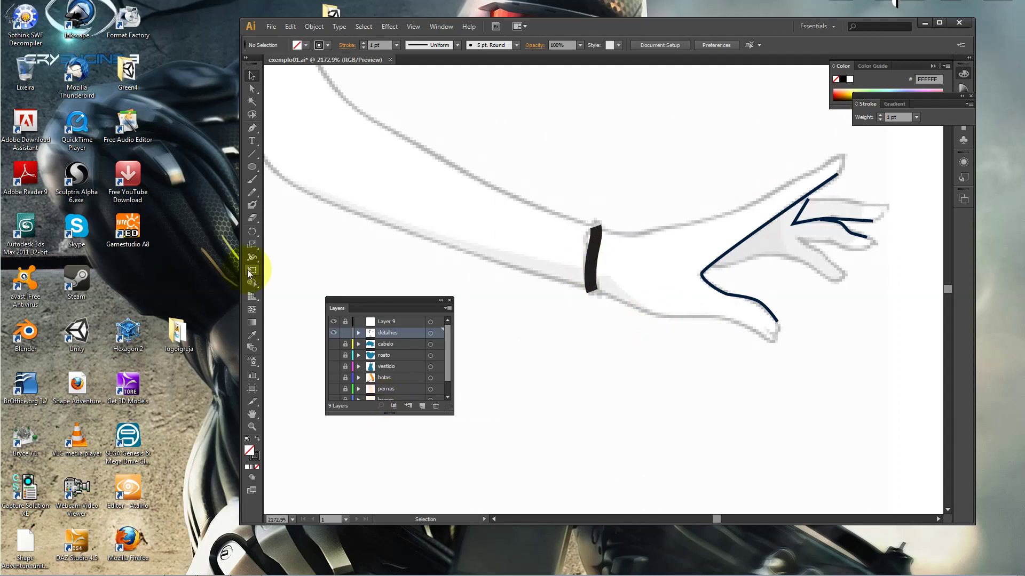
pyautogui.click(253, 193)
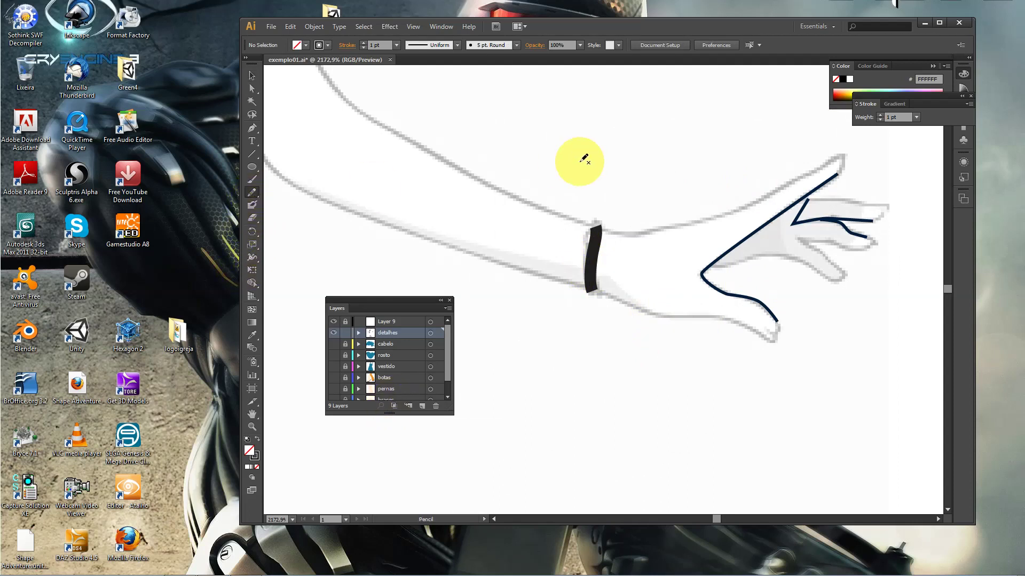
pyautogui.moveTo(727, 145)
pyautogui.mouseDown()
pyautogui.moveTo(543, 462)
pyautogui.moveTo(471, 483)
pyautogui.mouseUp()
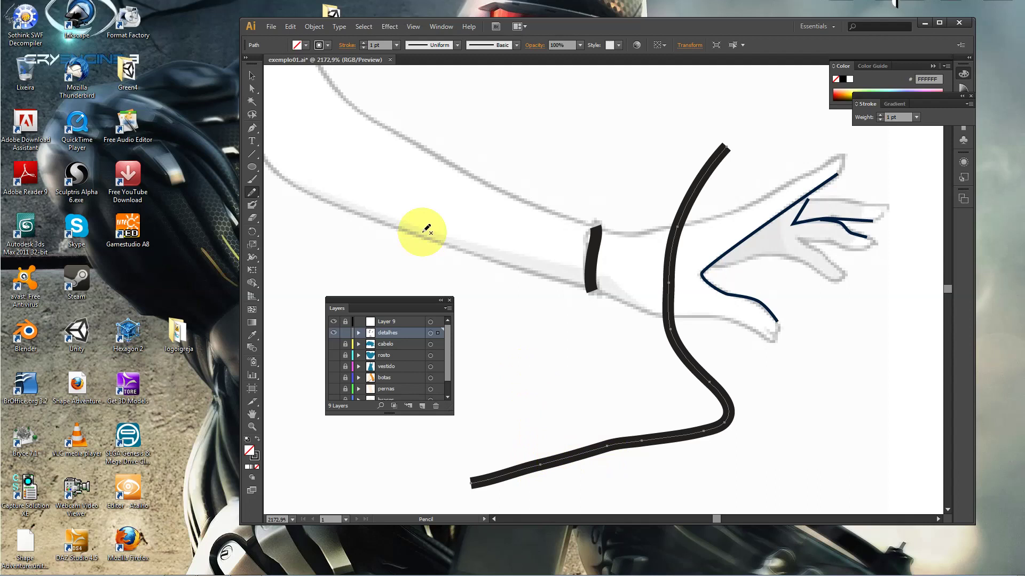
# Reshape the curve's anchors into a wavy tail with dips and a sharp bend, then enlarge it
pyautogui.click(252, 88)
pyautogui.moveTo(540, 466); pyautogui.dragTo(522, 392)
pyautogui.click(531, 423)
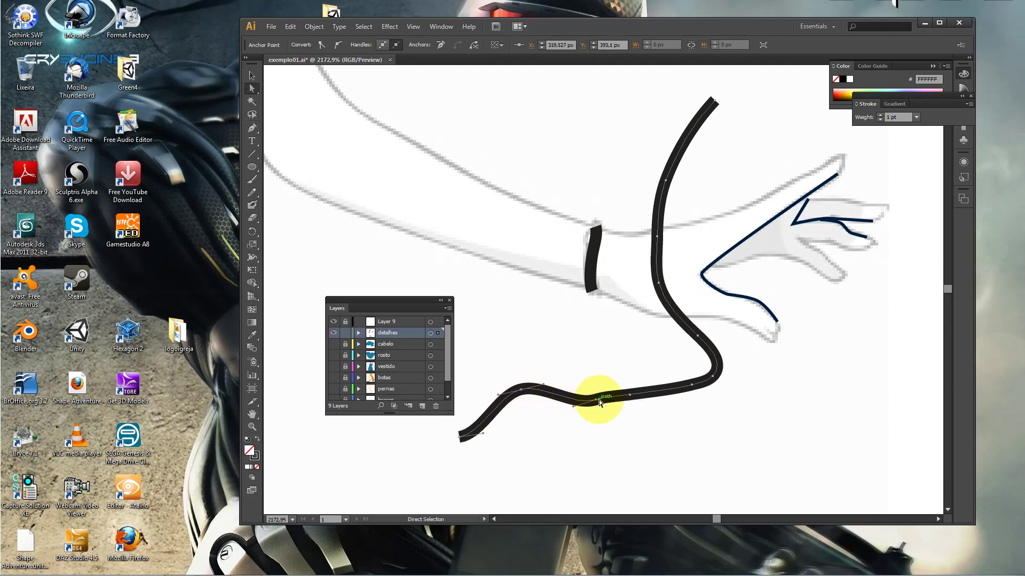
pyautogui.moveTo(632, 396)
pyautogui.mouseDown()
pyautogui.moveTo(640, 447)
pyautogui.moveTo(638, 427)
pyautogui.mouseUp()
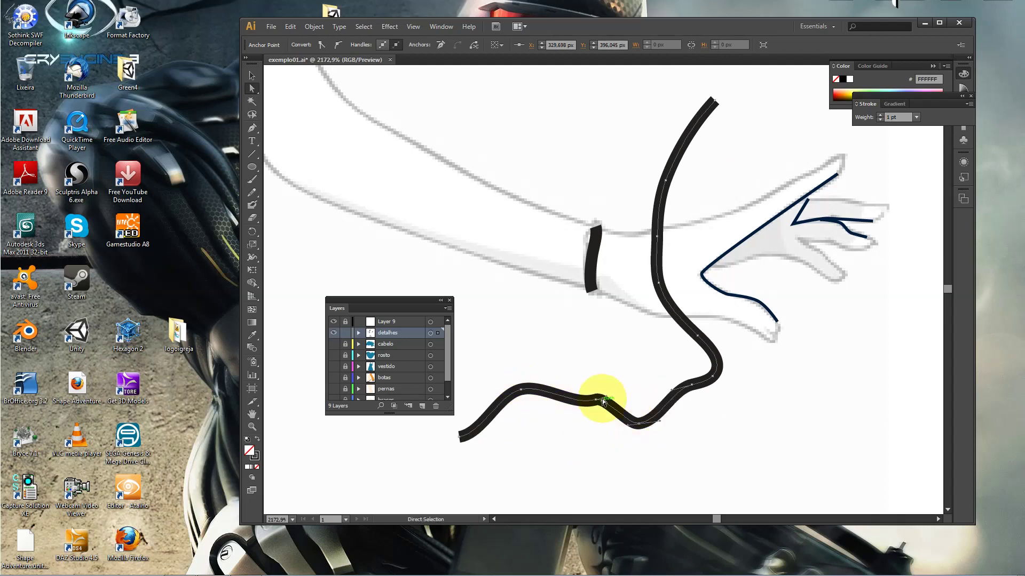
pyautogui.moveTo(609, 395); pyautogui.dragTo(603, 439)
pyautogui.moveTo(578, 405); pyautogui.dragTo(601, 455)
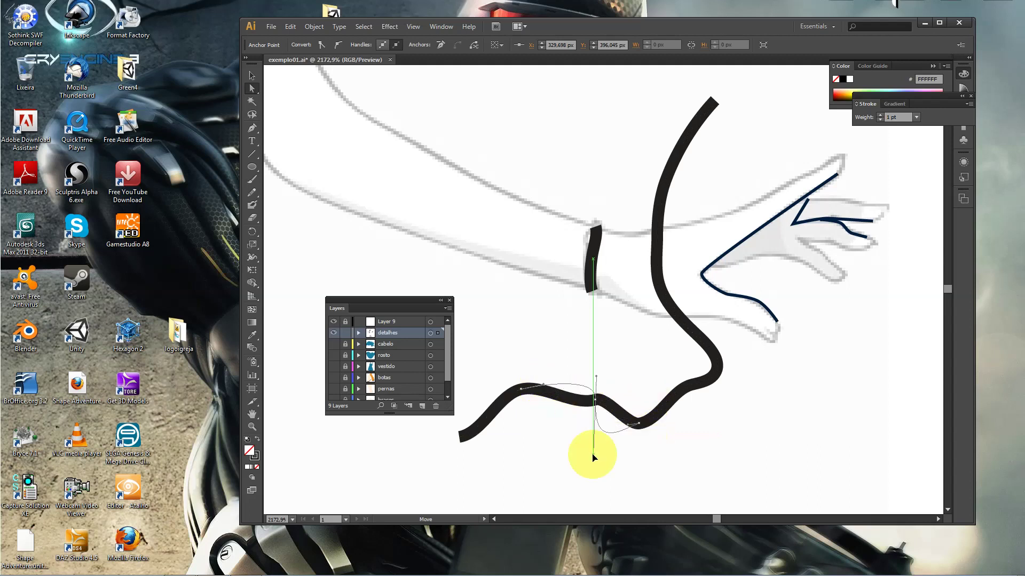
pyautogui.moveTo(686, 396); pyautogui.dragTo(672, 414)
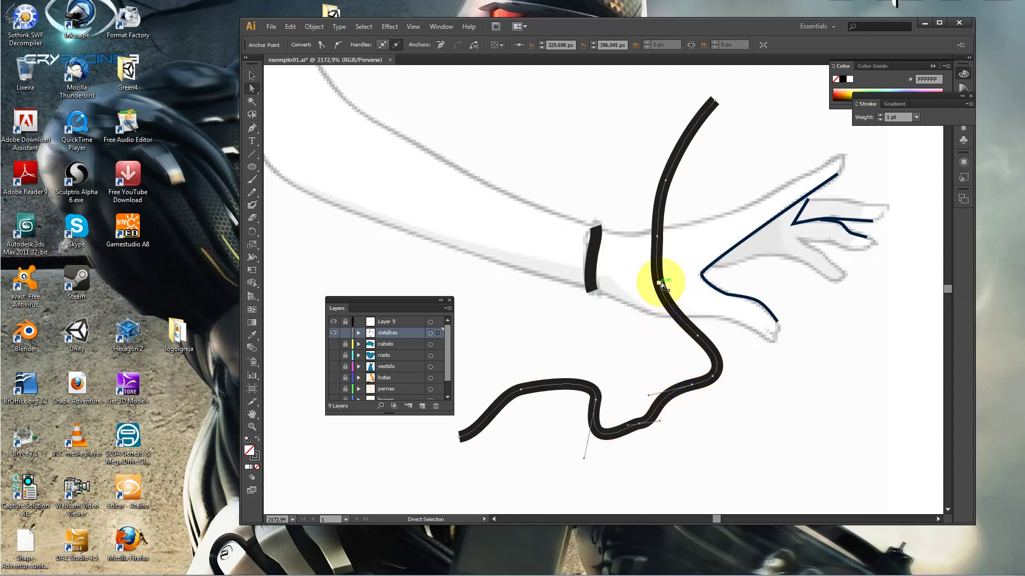
pyautogui.moveTo(672, 414); pyautogui.dragTo(647, 315)
pyautogui.click(253, 78)
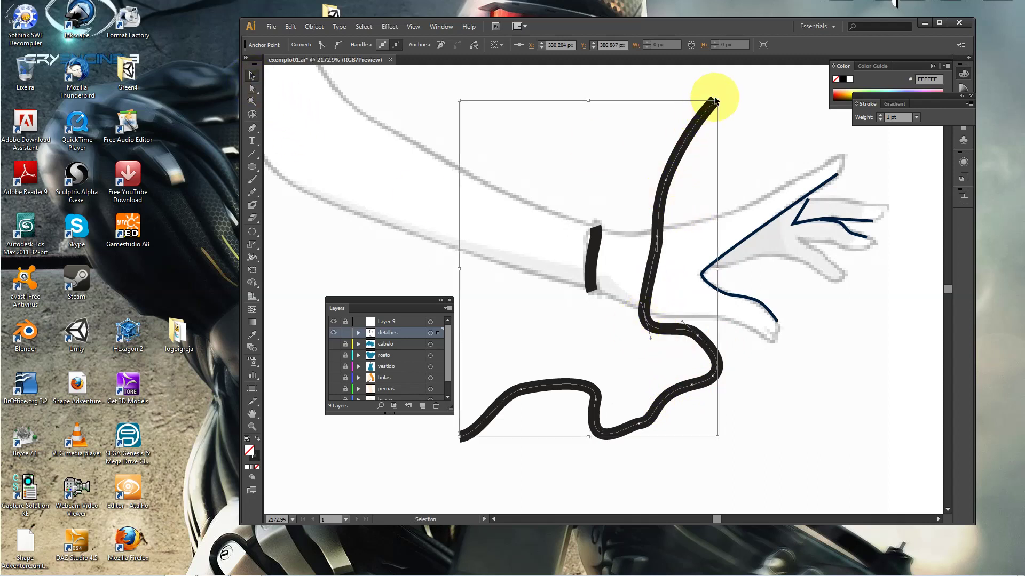
pyautogui.moveTo(716, 100)
pyautogui.mouseDown()
pyautogui.moveTo(752, 148)
pyautogui.moveTo(647, 222)
pyautogui.moveTo(727, 151)
pyautogui.moveTo(561, 303)
pyautogui.moveTo(579, 274)
pyautogui.moveTo(686, 213)
pyautogui.moveTo(624, 283)
pyautogui.moveTo(756, 126)
pyautogui.moveTo(533, 331)
pyautogui.moveTo(775, 151)
pyautogui.moveTo(524, 359)
pyautogui.moveTo(797, 156)
pyautogui.moveTo(783, 164)
pyautogui.mouseUp()
# Split the stroke by deleting its middle segment, then delete both the upper curve and the wavy piece
pyautogui.press('Delete')
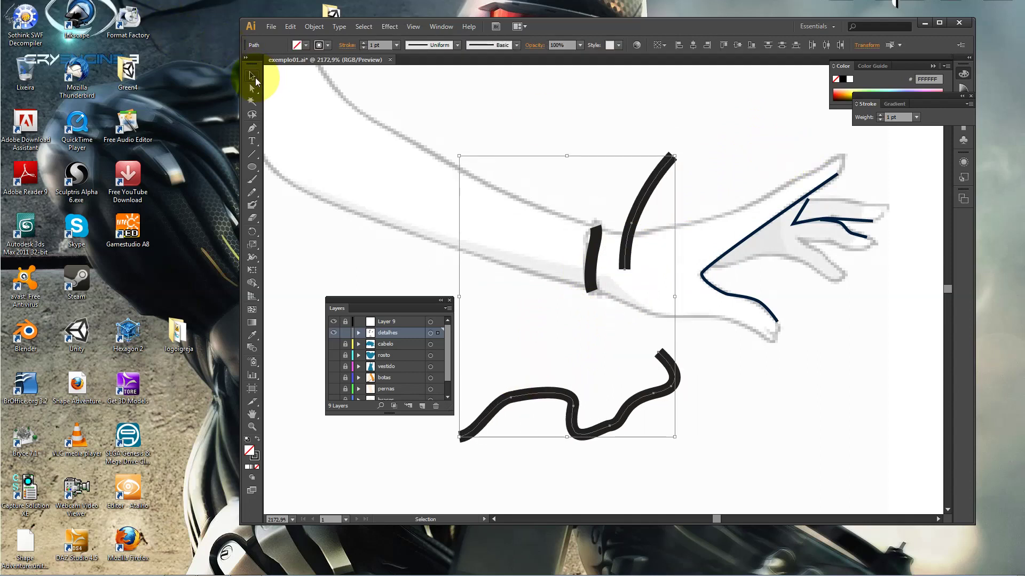
pyautogui.click(641, 183)
pyautogui.click(645, 198)
pyautogui.moveTo(644, 197); pyautogui.dragTo(746, 404)
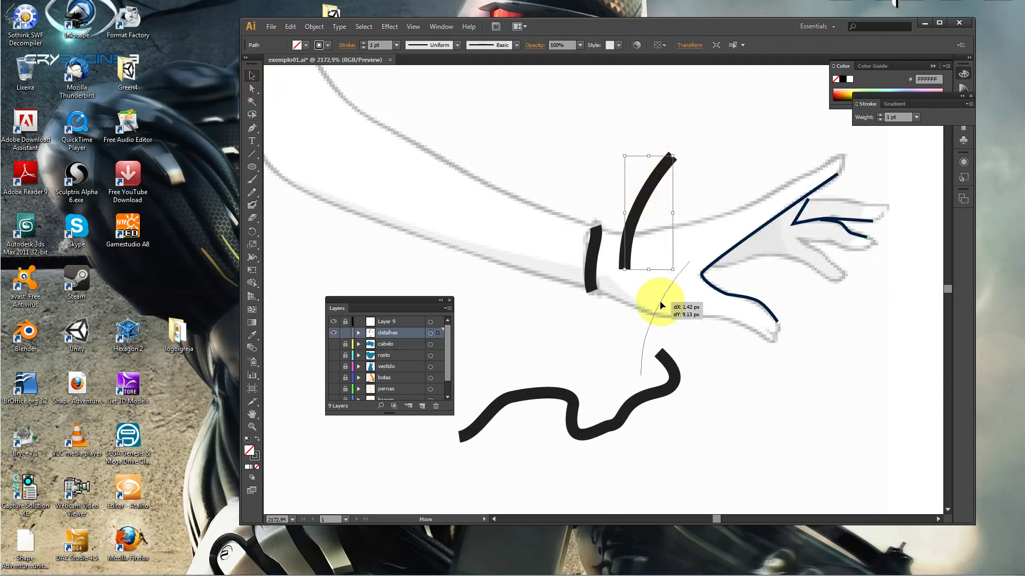
pyautogui.press('Delete')
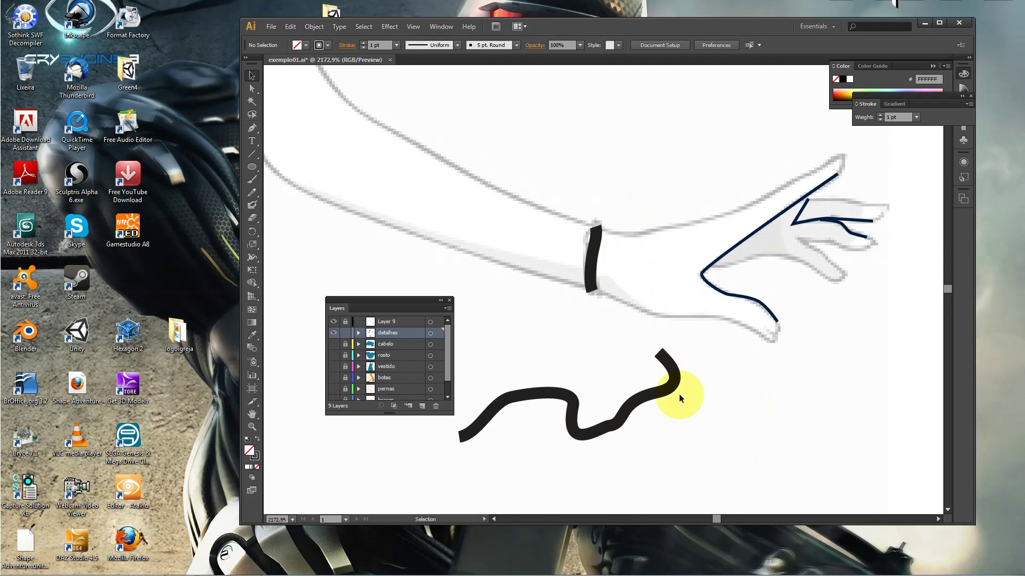
pyautogui.click(670, 388)
pyautogui.press('Delete')
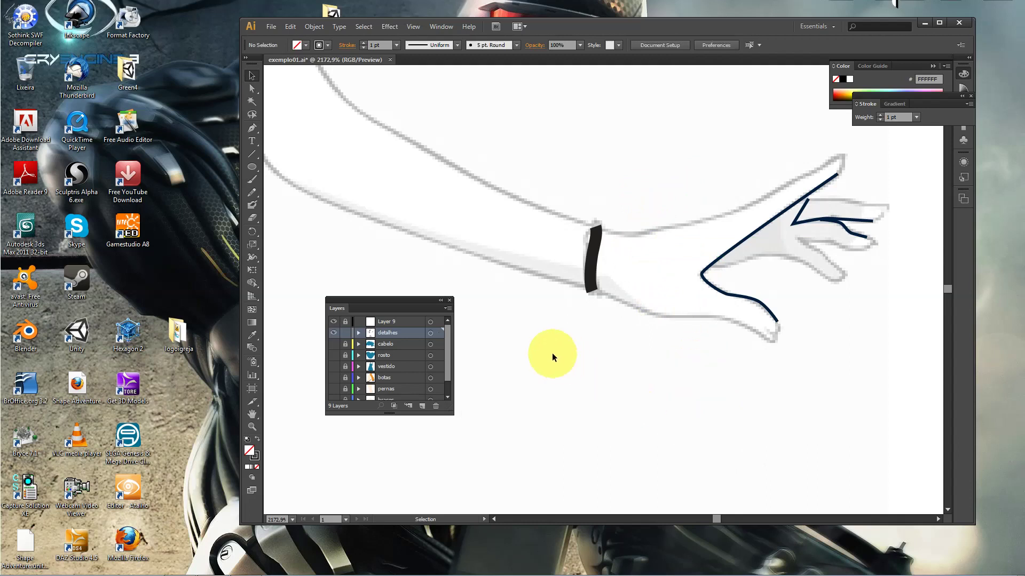
# Draw a long trial Pencil stroke across the arm, then delete it
pyautogui.click(253, 193)
pyautogui.moveTo(642, 85)
pyautogui.mouseDown()
pyautogui.moveTo(447, 247)
pyautogui.moveTo(587, 504)
pyautogui.mouseUp()
pyautogui.click(251, 76)
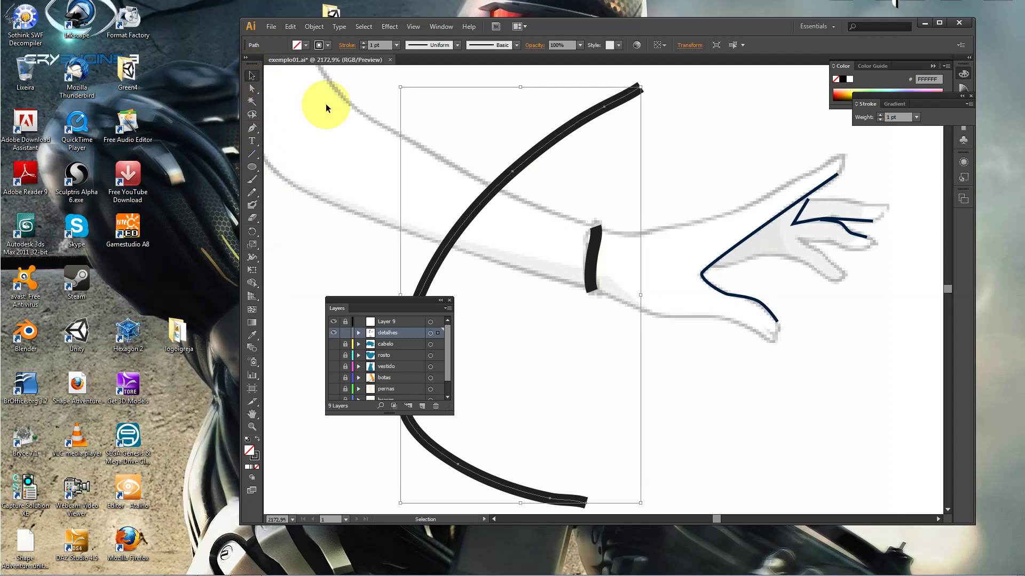
pyautogui.press('Delete')
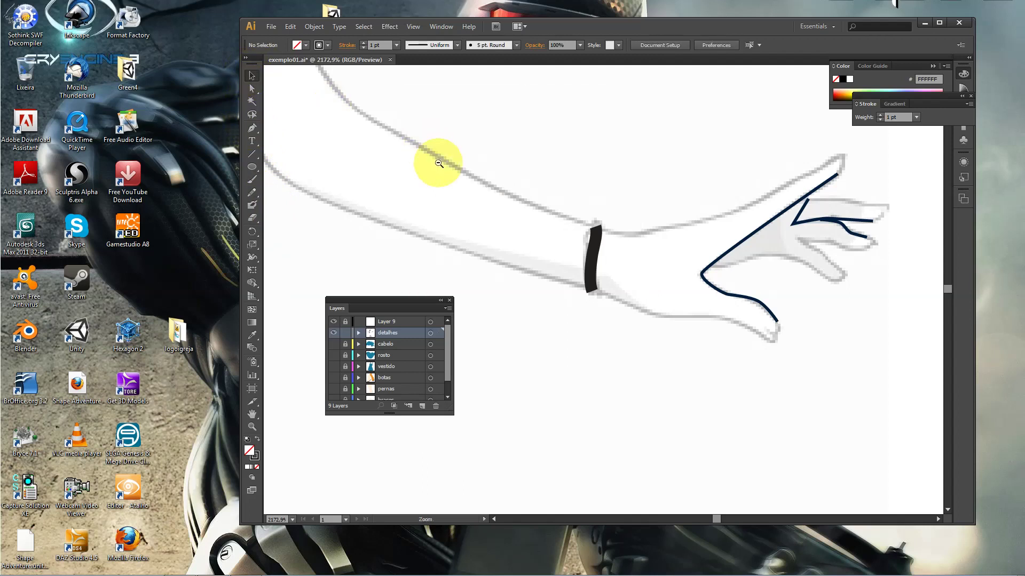
pyautogui.keyDown('alt'); pyautogui.click(439, 163); pyautogui.keyUp('alt')
pyautogui.keyDown('alt'); pyautogui.click(688, 280); pyautogui.keyUp('alt')
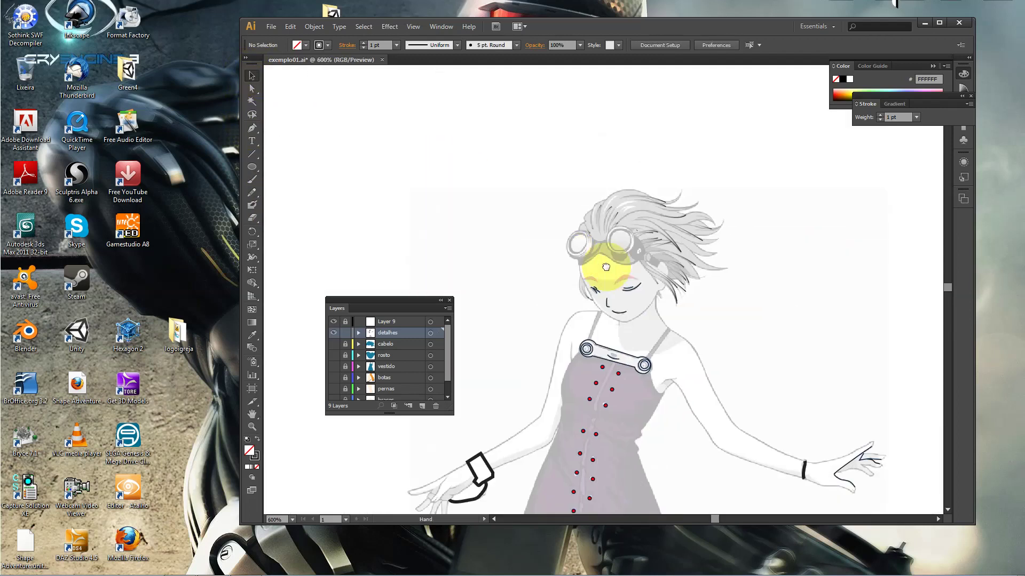
pyautogui.moveTo(549, 218); pyautogui.dragTo(763, 347)
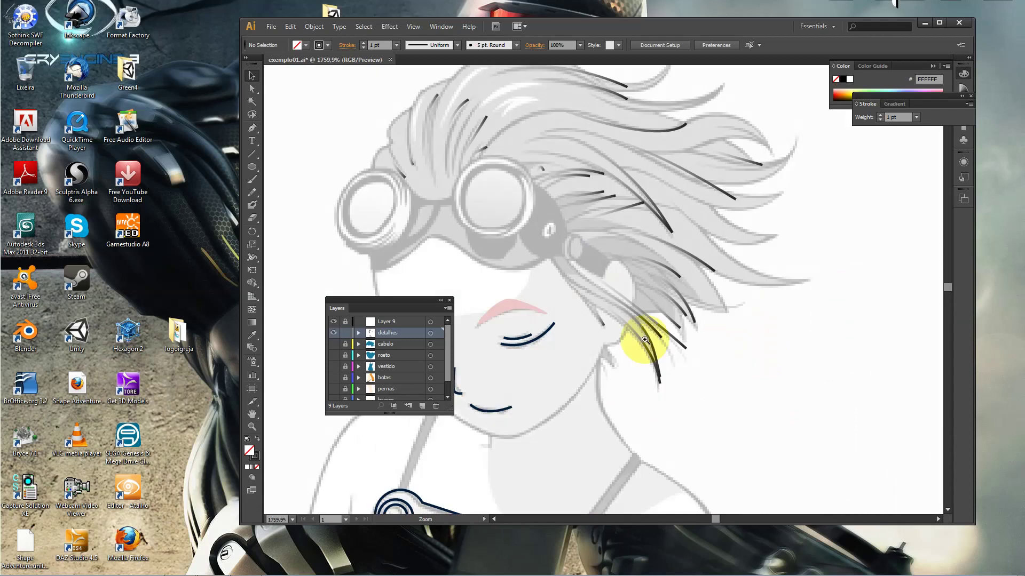
pyautogui.keyDown('alt'); pyautogui.click(644, 339); pyautogui.keyUp('alt')
pyautogui.keyDown('alt'); pyautogui.click(645, 340); pyautogui.keyUp('alt')
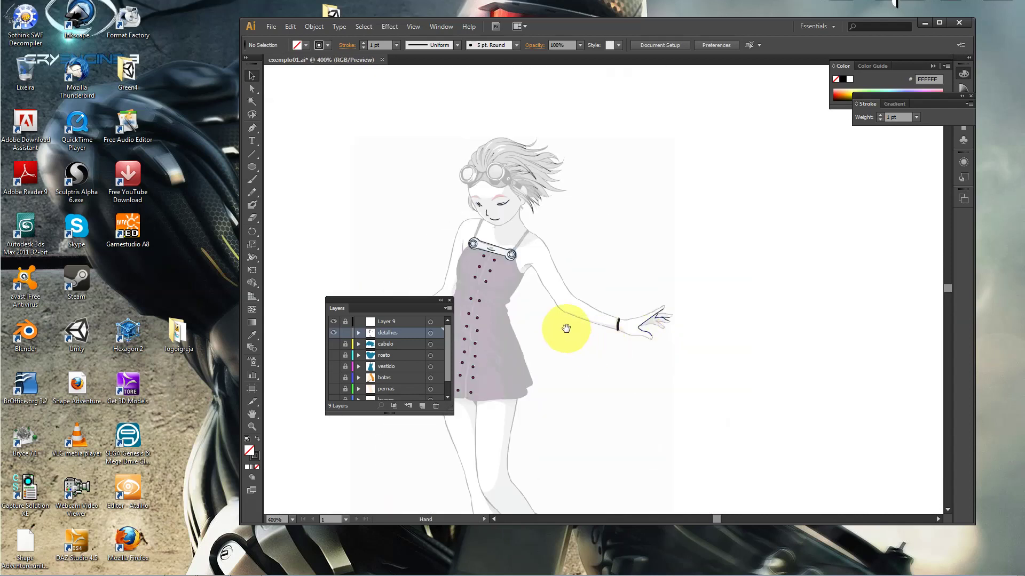
pyautogui.moveTo(545, 283); pyautogui.dragTo(582, 337)
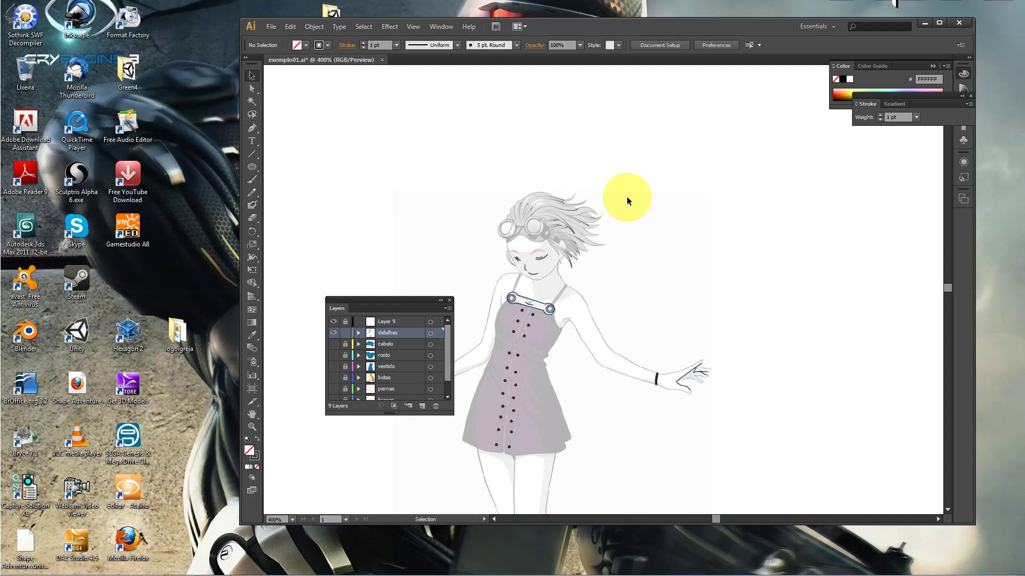
pyautogui.moveTo(529, 284)
pyautogui.mouseDown()
pyautogui.moveTo(667, 259)
pyautogui.moveTo(619, 280)
pyautogui.mouseUp()
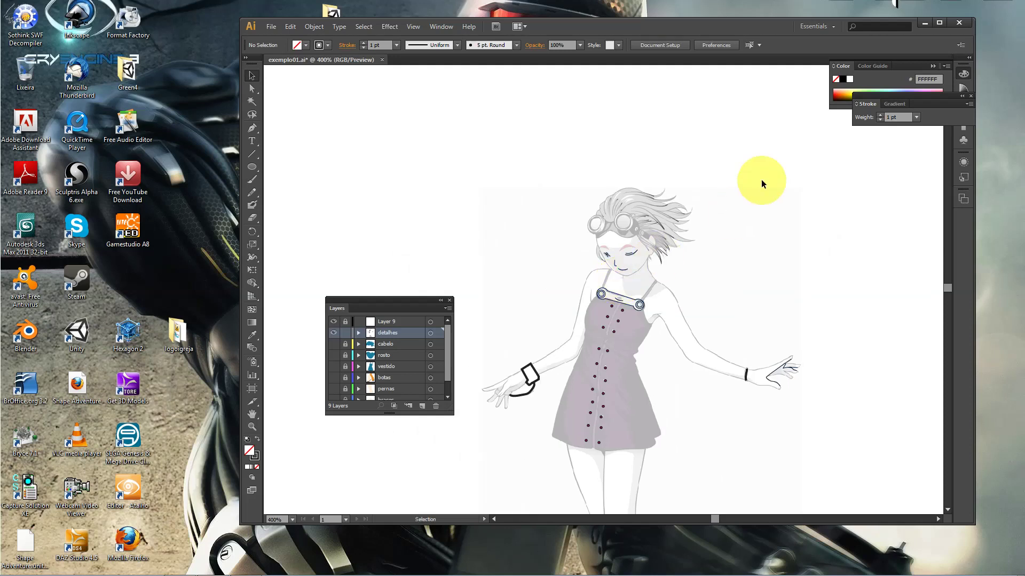
pyautogui.moveTo(711, 167)
pyautogui.mouseDown()
pyautogui.moveTo(556, 297)
pyautogui.moveTo(576, 280)
pyautogui.mouseUp()
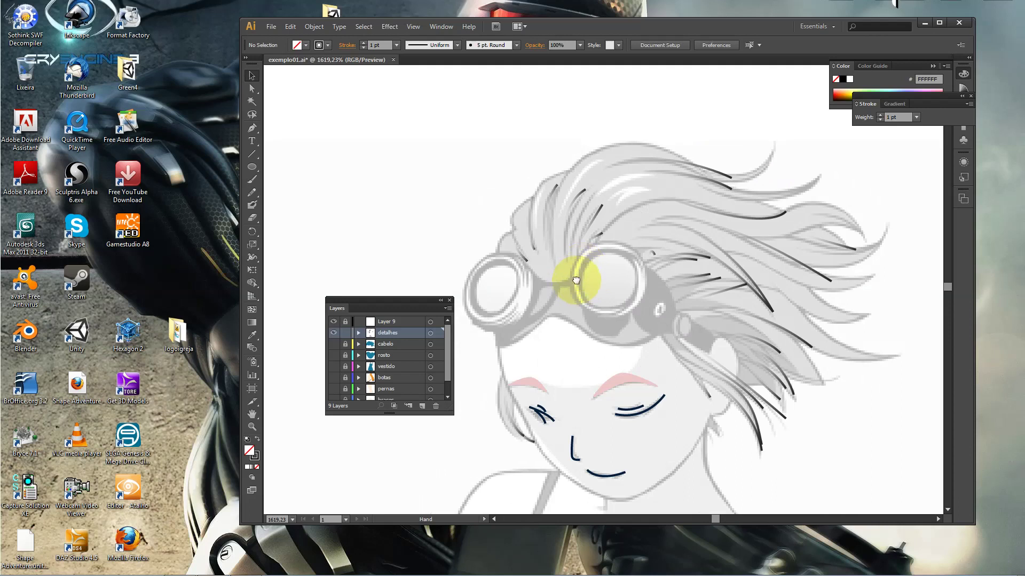
# Draw a 0.25 pt outlined circle over the left goggle lens and squash it smaller
pyautogui.click(251, 166)
pyautogui.moveTo(463, 259); pyautogui.dragTo(512, 315)
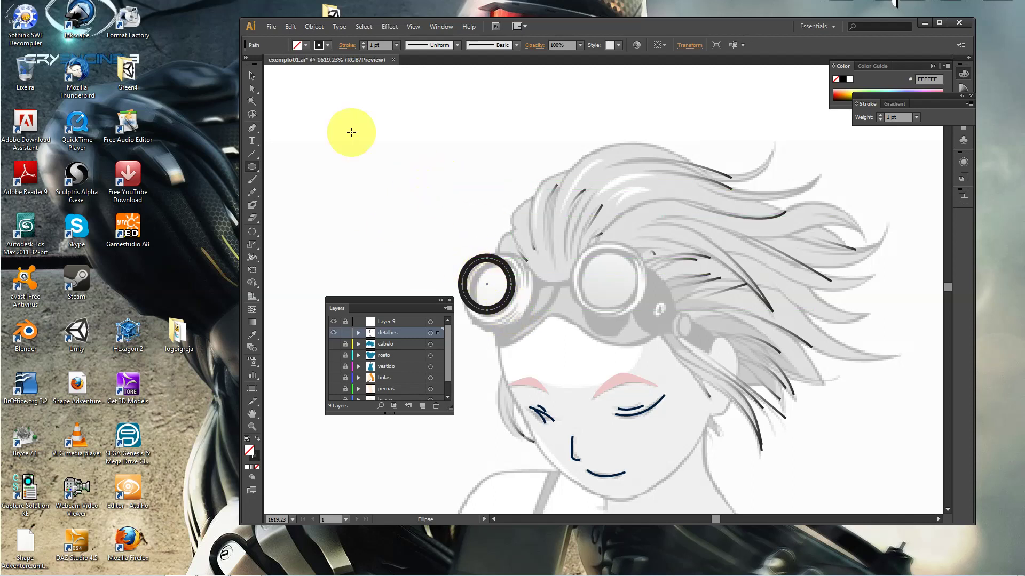
pyautogui.click(251, 76)
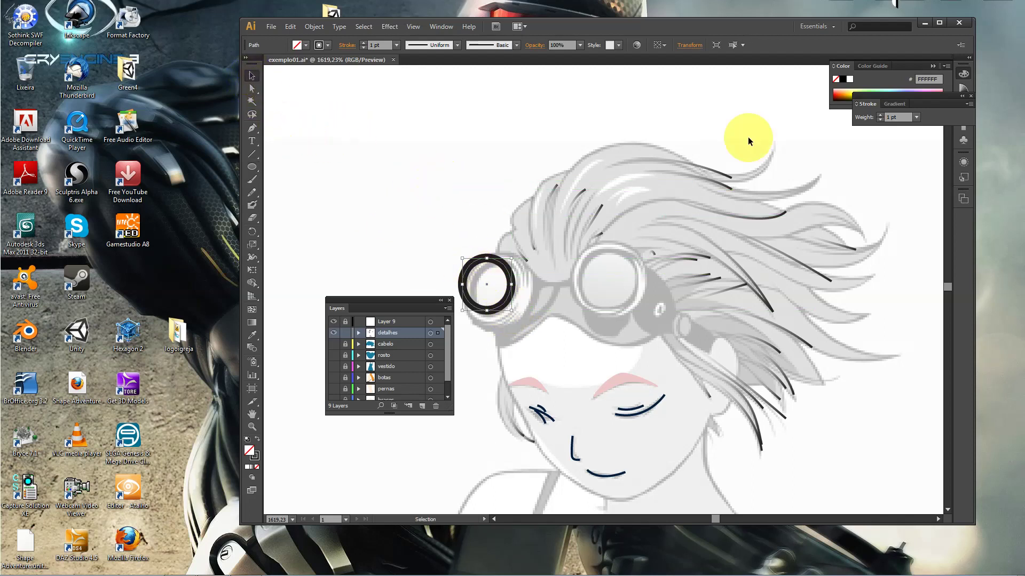
pyautogui.click(916, 117)
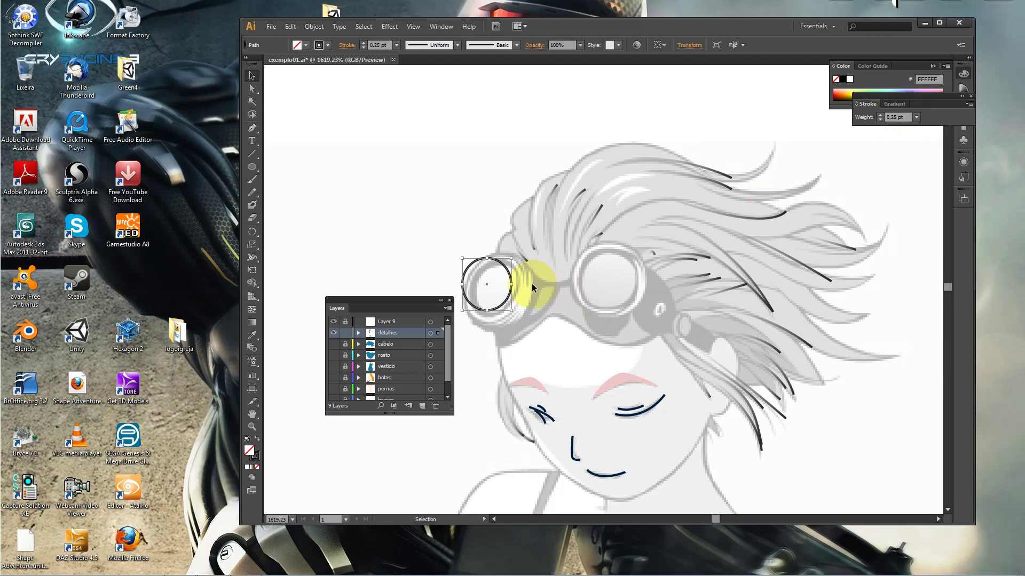
pyautogui.moveTo(512, 278); pyautogui.dragTo(522, 294)
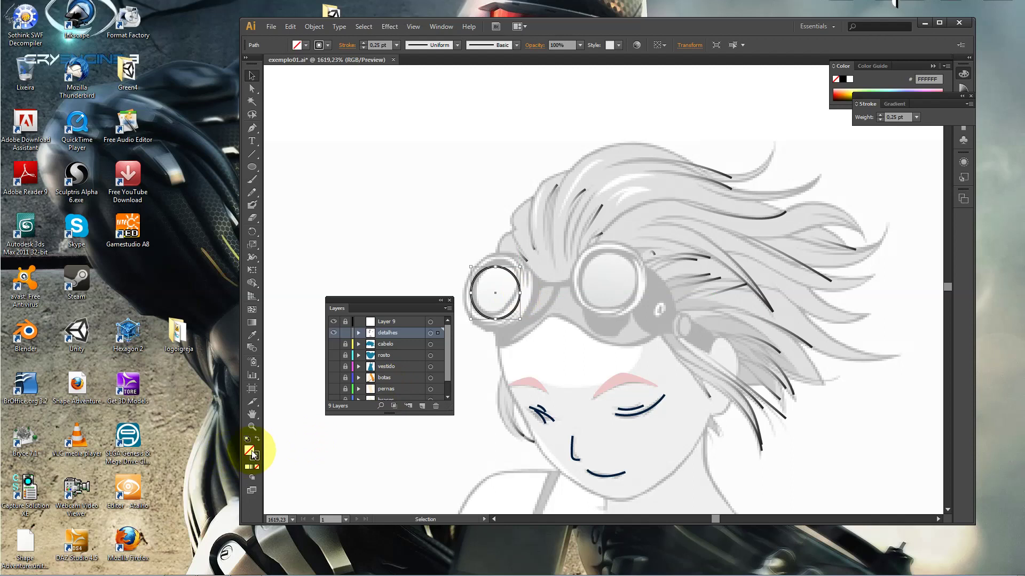
pyautogui.moveTo(496, 319); pyautogui.dragTo(513, 292)
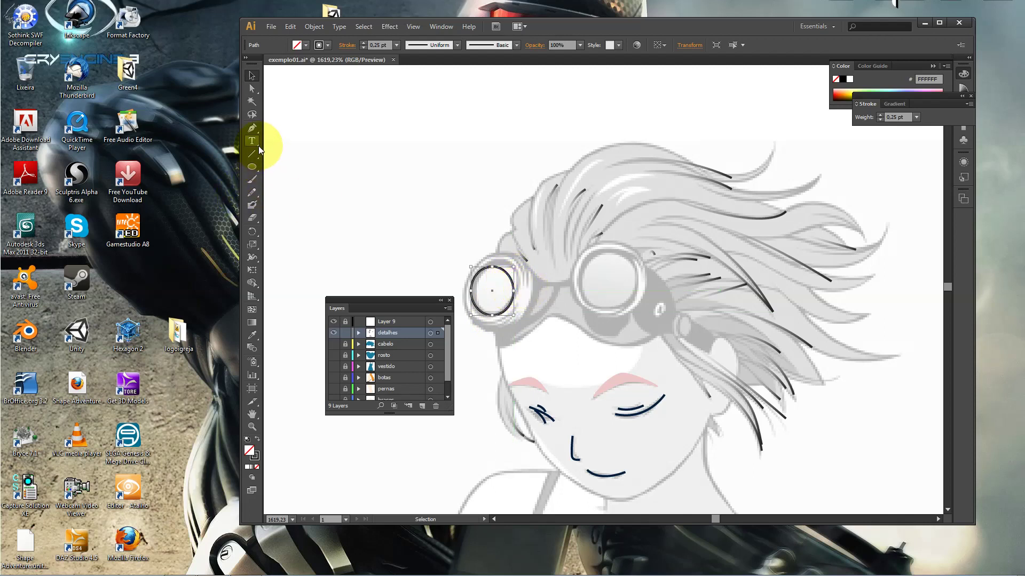
# Test-edit the circle's anchors, undo the changes, and move it up into the left lens
pyautogui.click(252, 89)
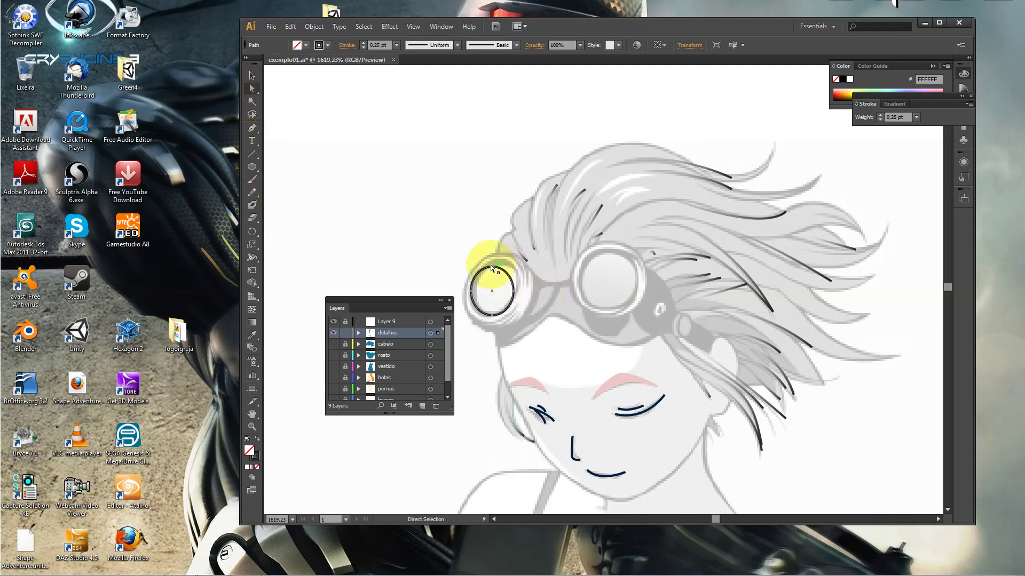
pyautogui.moveTo(492, 268); pyautogui.dragTo(501, 268)
pyautogui.hotkey('ctrl', 'z')
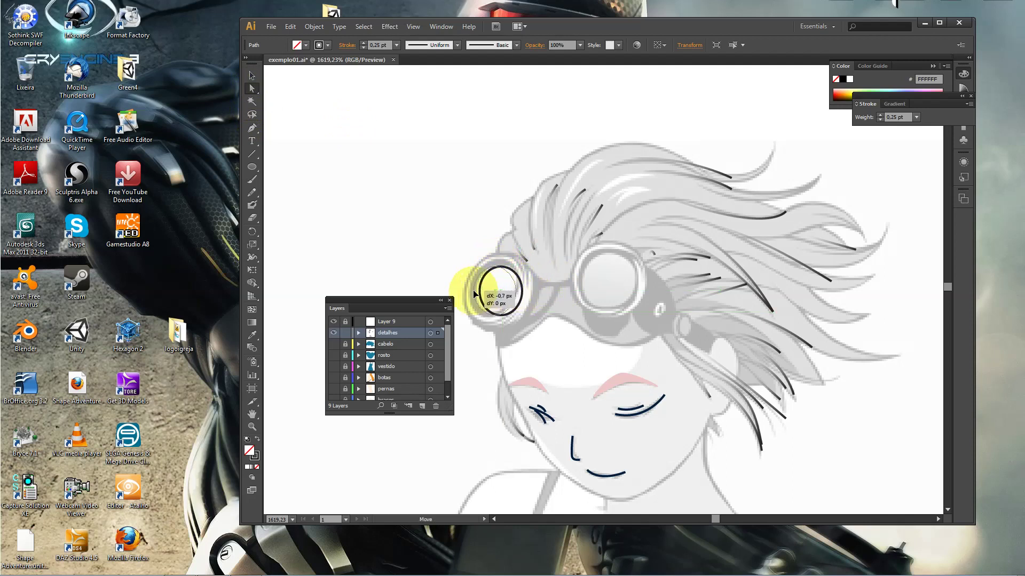
pyautogui.click(514, 293)
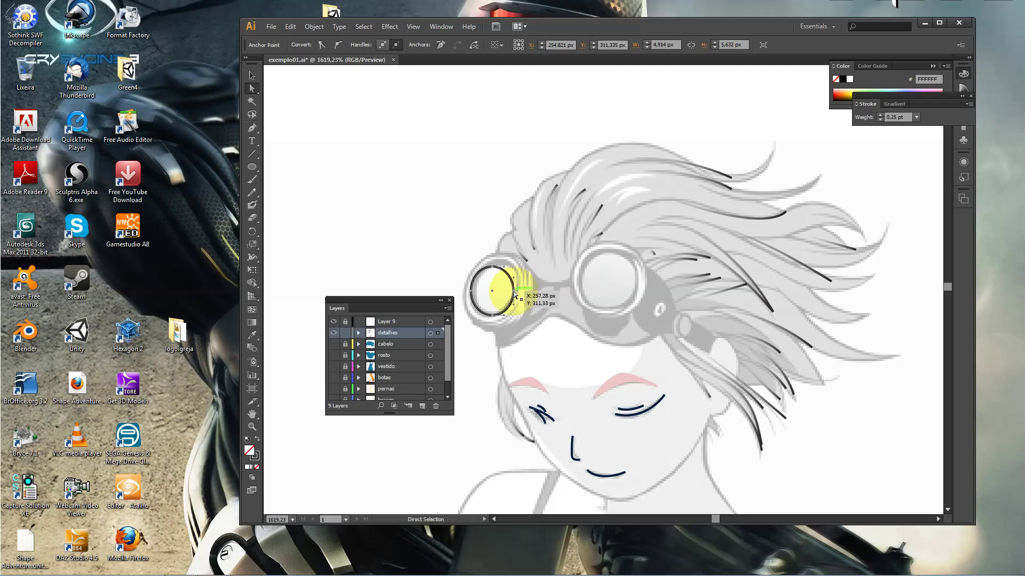
pyautogui.moveTo(514, 293); pyautogui.dragTo(517, 287)
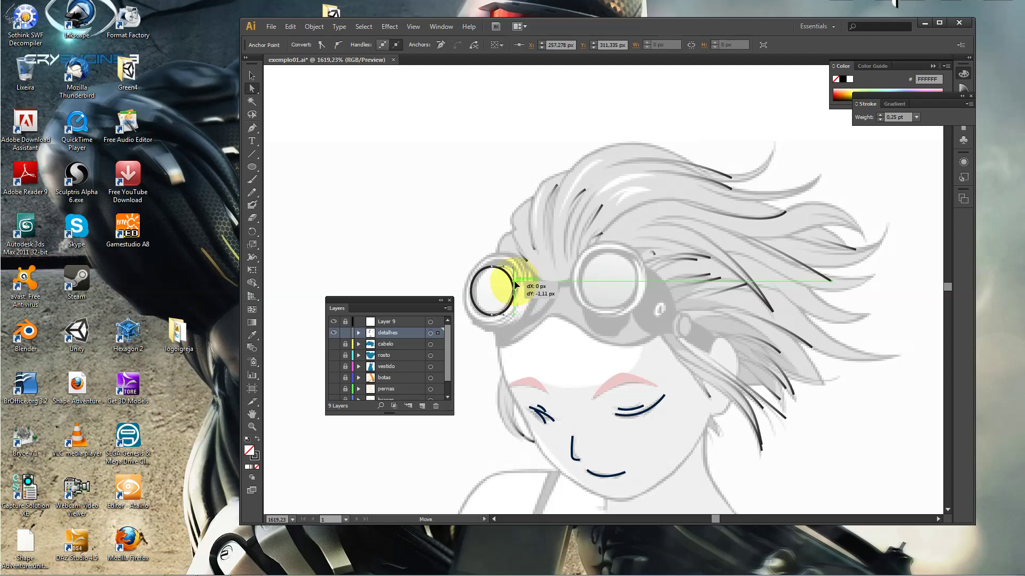
pyautogui.moveTo(516, 286); pyautogui.dragTo(504, 266)
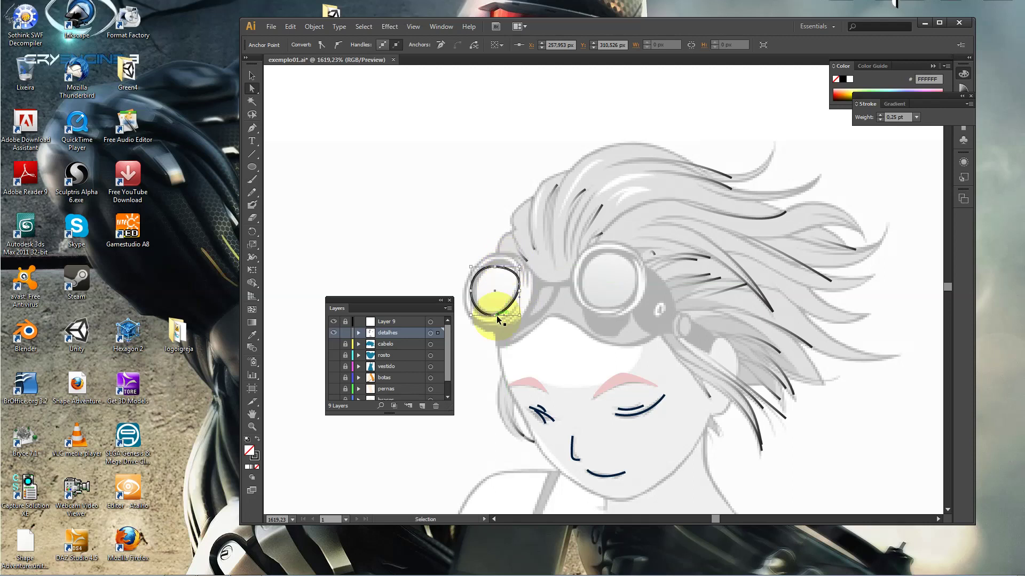
pyautogui.hotkey('ctrl', 'z')
pyautogui.moveTo(492, 319); pyautogui.dragTo(494, 298)
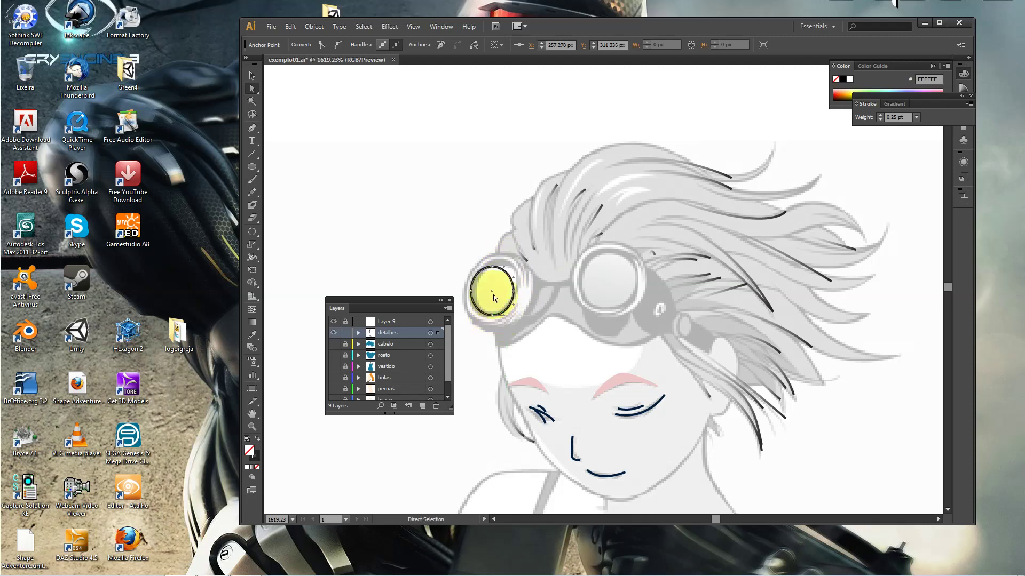
# Cancel the Move dialog and drag the lens outline's upper-right edge outward into a flattened oval
pyautogui.doubleClick(254, 91)
pyautogui.click(578, 379)
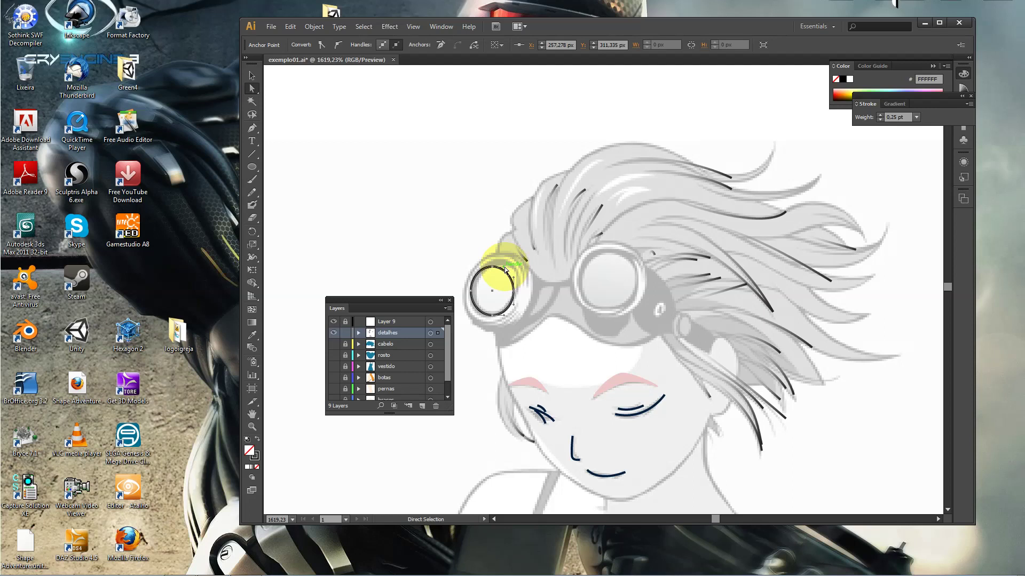
pyautogui.moveTo(505, 269)
pyautogui.mouseDown()
pyautogui.moveTo(515, 256)
pyautogui.moveTo(516, 301)
pyautogui.moveTo(477, 293)
pyautogui.moveTo(493, 311)
pyautogui.moveTo(511, 297)
pyautogui.mouseUp()
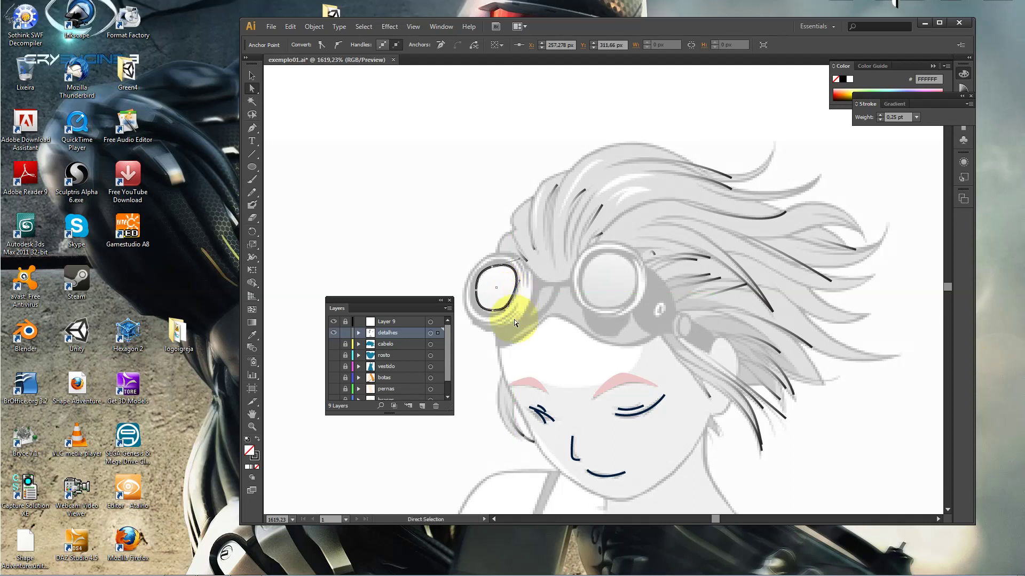
pyautogui.click(465, 241)
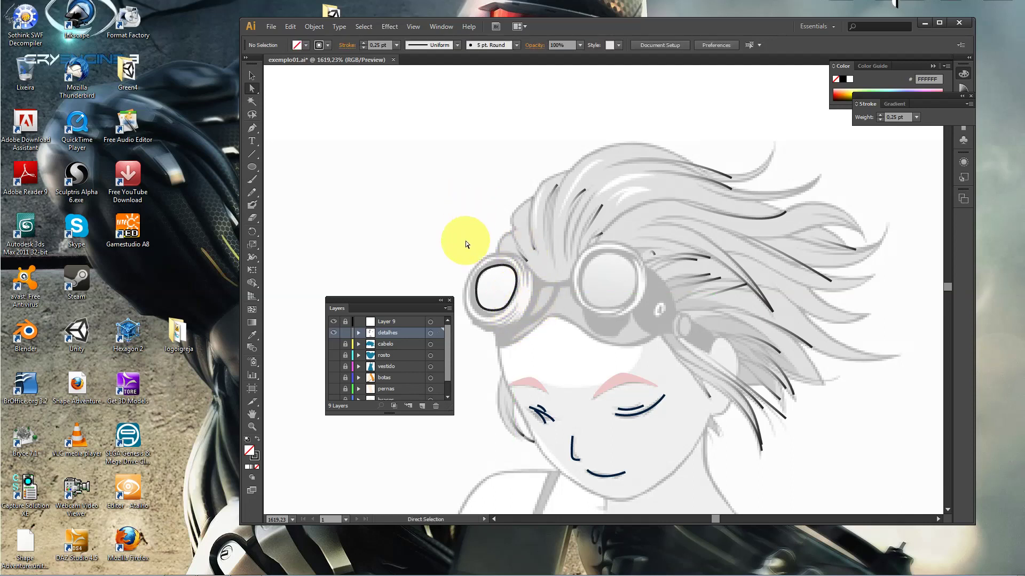
# Draw a circle over the right goggle lens, then move and enlarge it to fit the rim
pyautogui.click(506, 266)
pyautogui.click(252, 76)
pyautogui.click(372, 176)
pyautogui.click(252, 166)
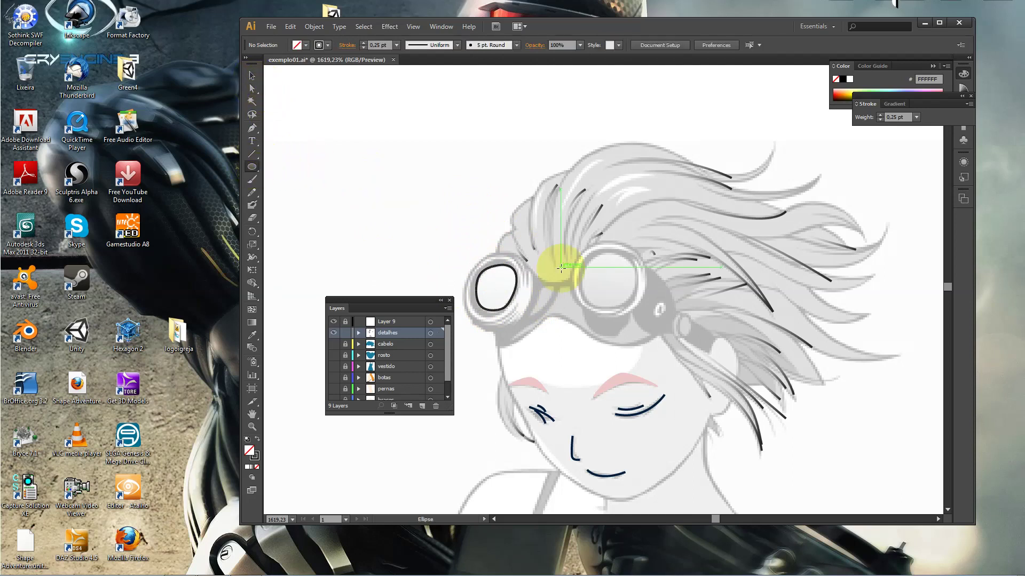
pyautogui.moveTo(583, 250); pyautogui.dragTo(636, 308)
pyautogui.click(252, 76)
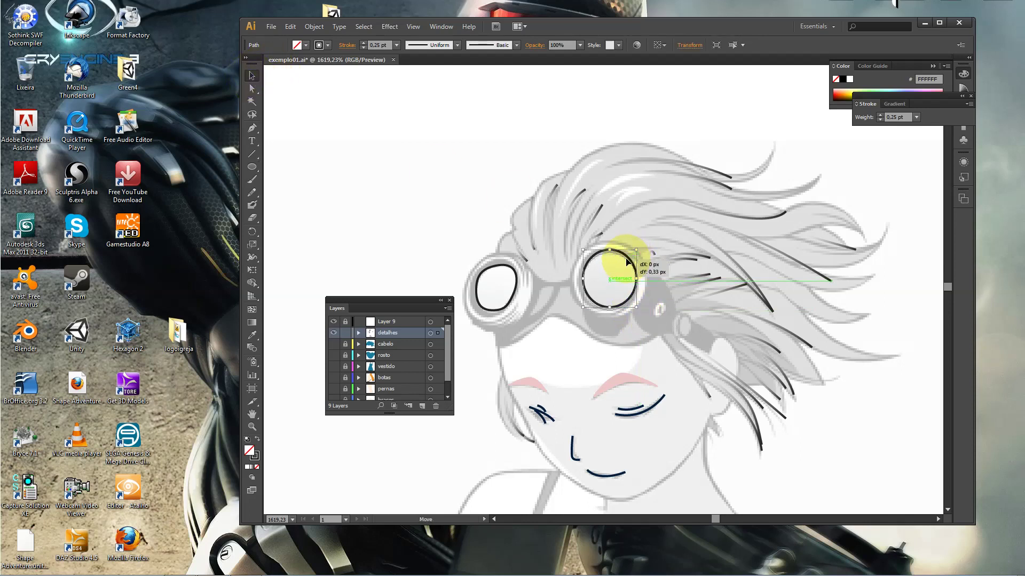
pyautogui.press('a')
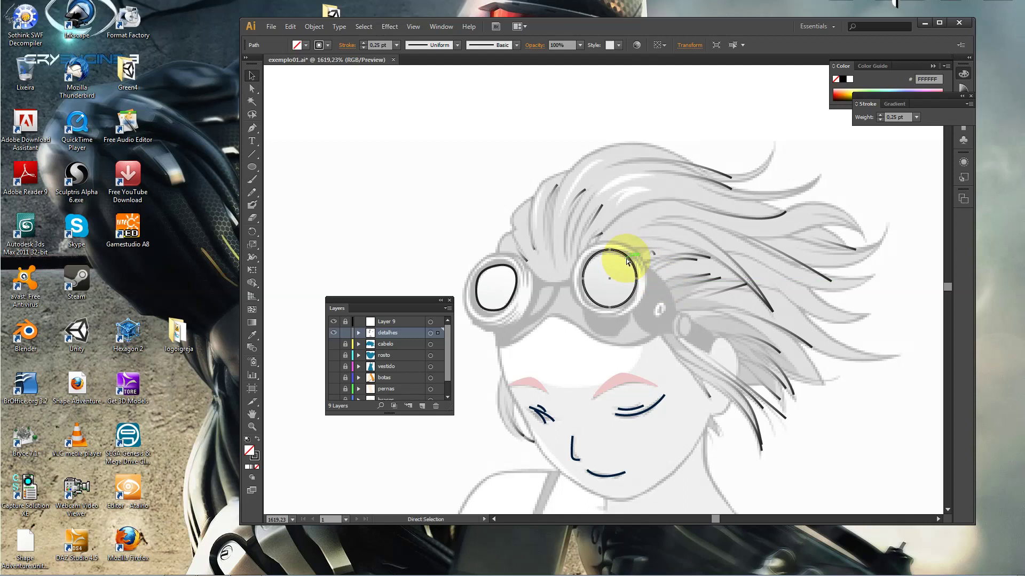
pyautogui.moveTo(627, 260)
pyautogui.mouseDown()
pyautogui.moveTo(617, 269)
pyautogui.moveTo(621, 251)
pyautogui.mouseUp()
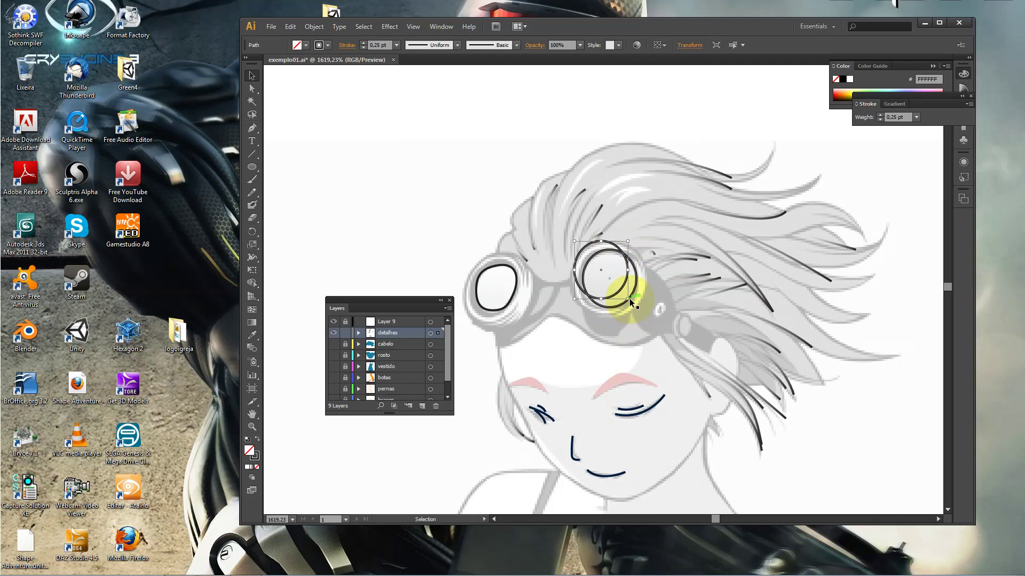
pyautogui.moveTo(628, 299); pyautogui.dragTo(648, 319)
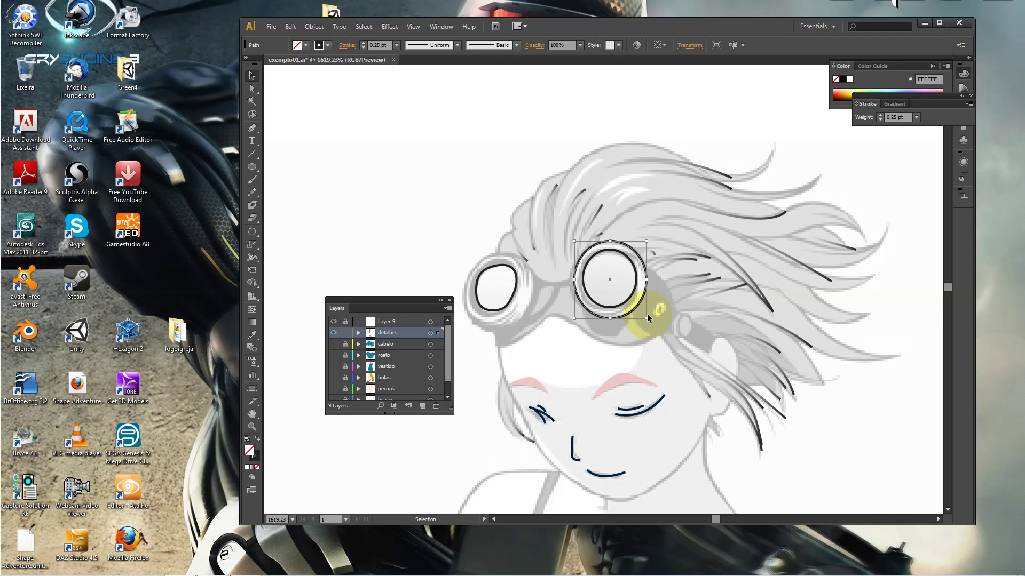
pyautogui.click(587, 333)
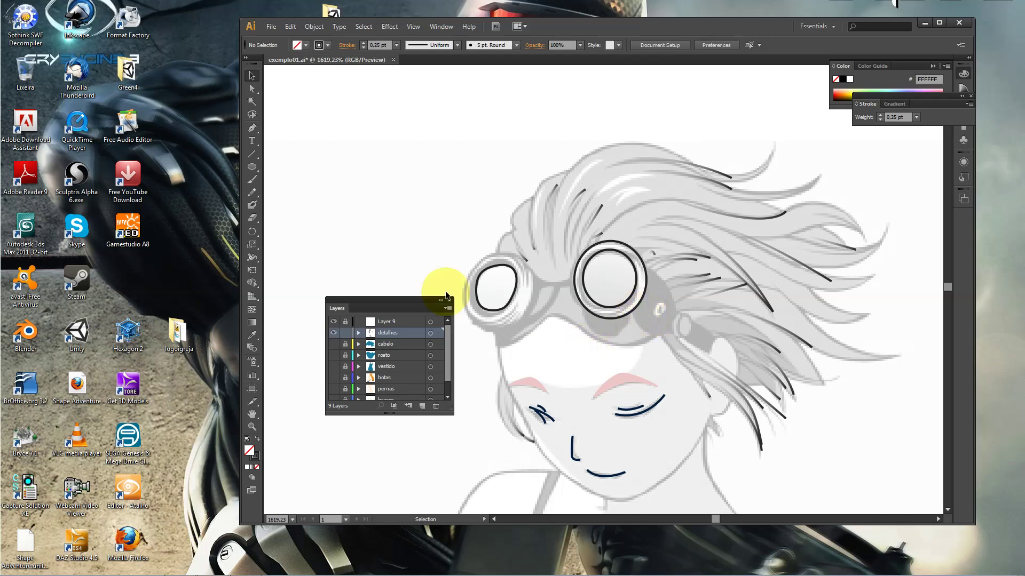
pyautogui.click(252, 128)
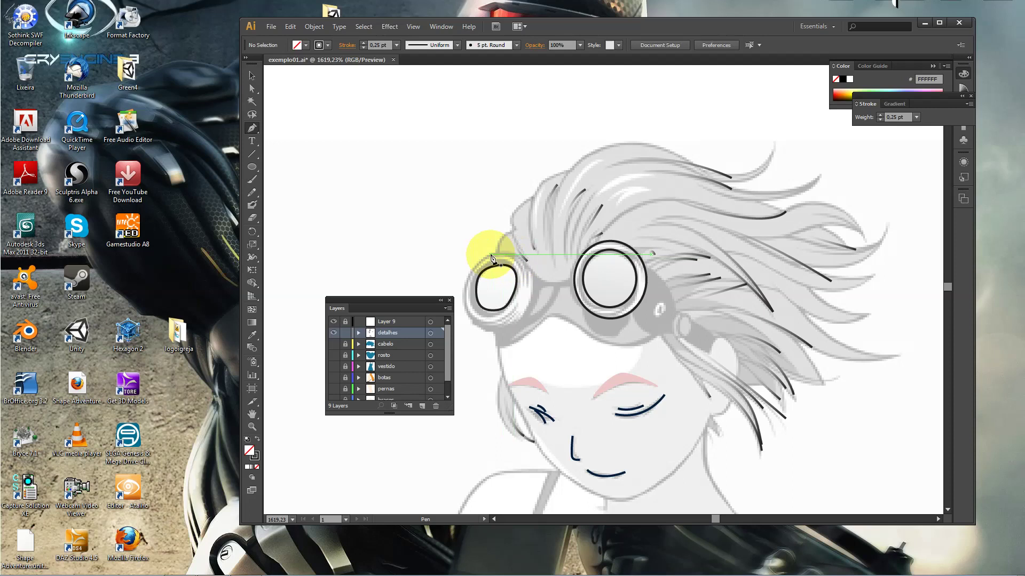
# Draw a Pen line bridging the left lens to the right goggle rim
pyautogui.click(543, 284)
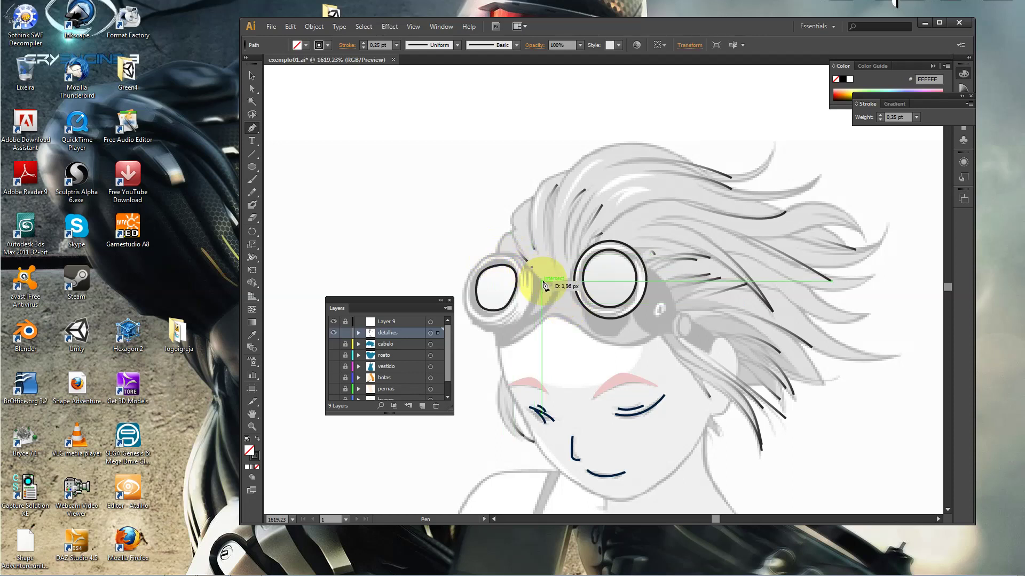
pyautogui.click(576, 267)
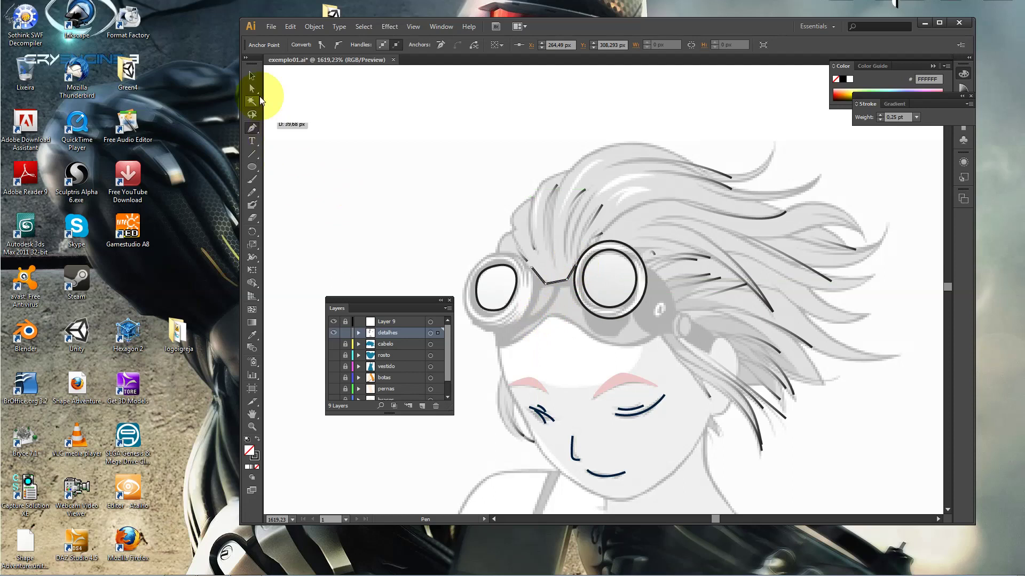
pyautogui.click(250, 79)
pyautogui.click(393, 207)
pyautogui.click(251, 128)
# Draw the zigzag strap across the forehead and keep its stroke weight at 0.25 pt
pyautogui.moveTo(660, 341)
pyautogui.mouseDown()
pyautogui.moveTo(612, 349)
pyautogui.moveTo(556, 320)
pyautogui.moveTo(497, 353)
pyautogui.mouseUp()
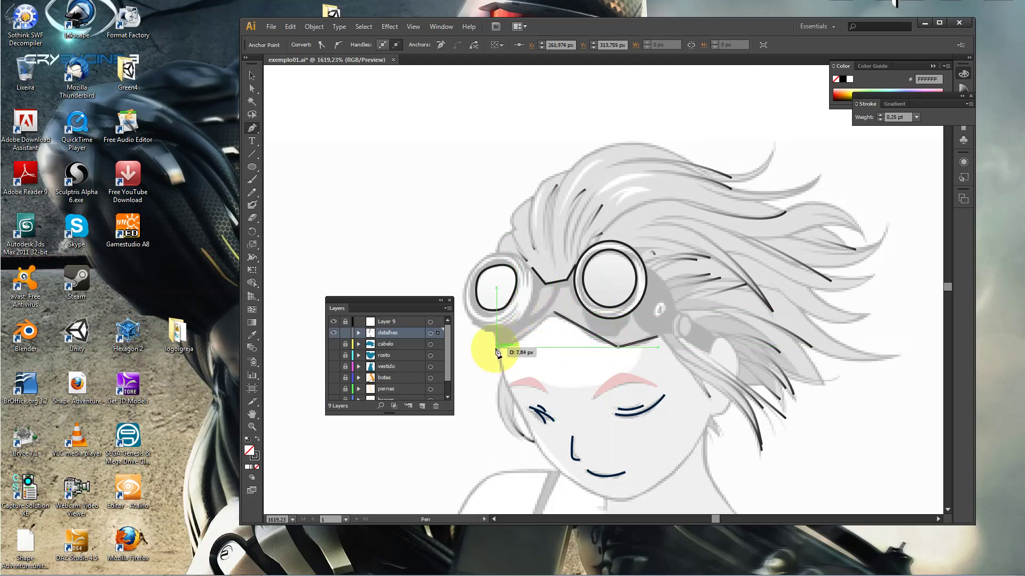
pyautogui.click(495, 332)
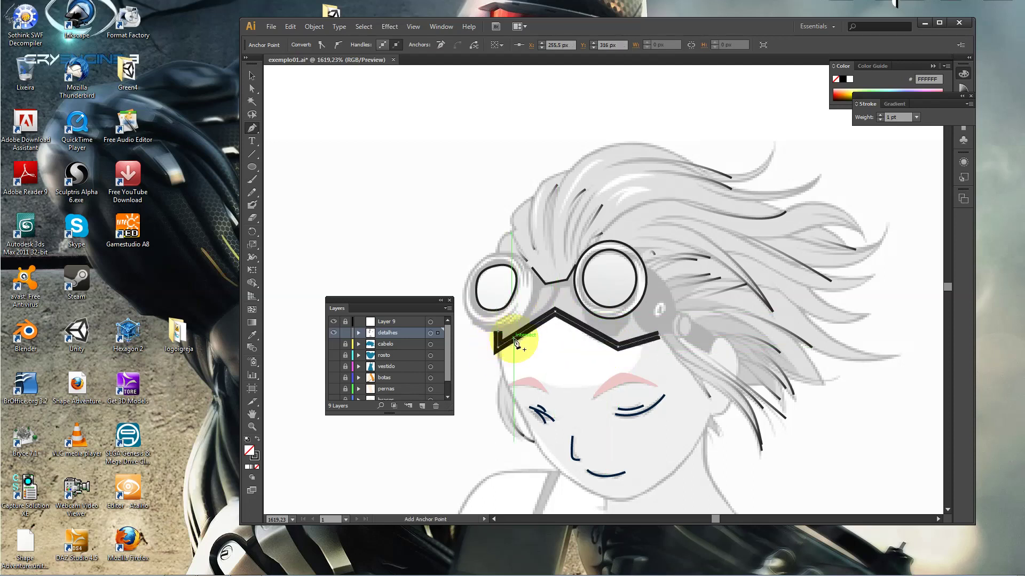
pyautogui.click(252, 76)
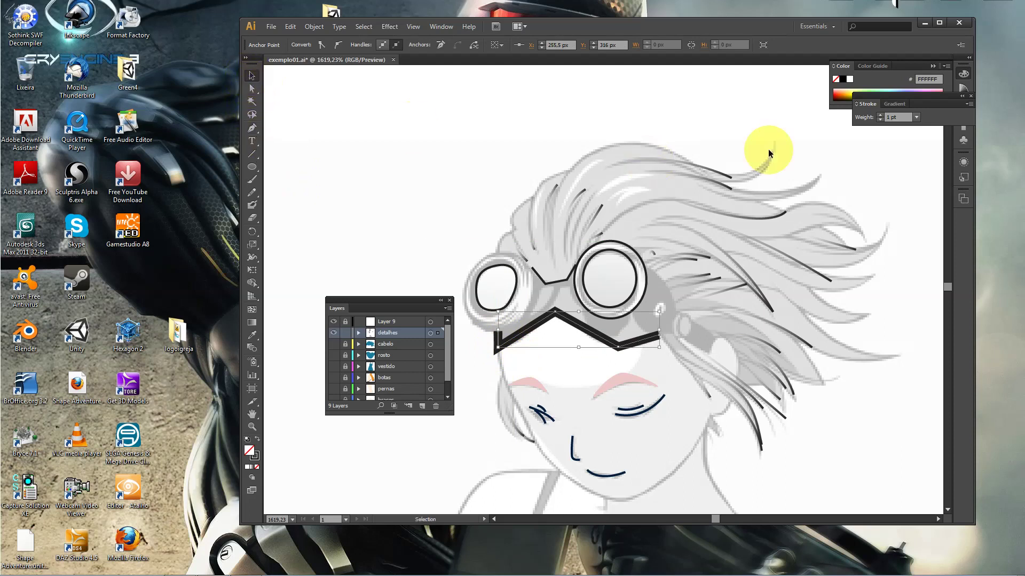
pyautogui.click(916, 117)
pyautogui.click(924, 129)
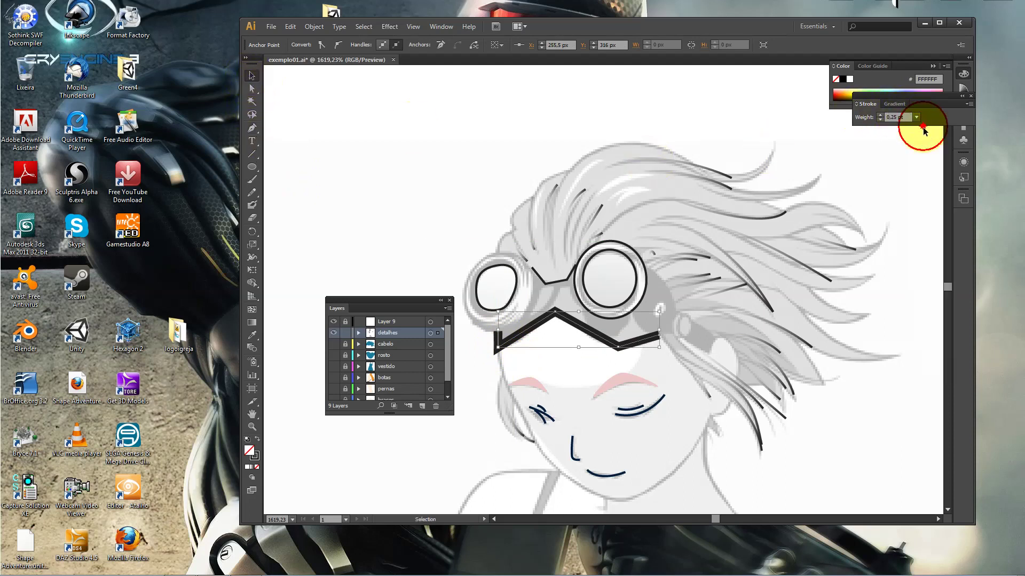
pyautogui.click(628, 344)
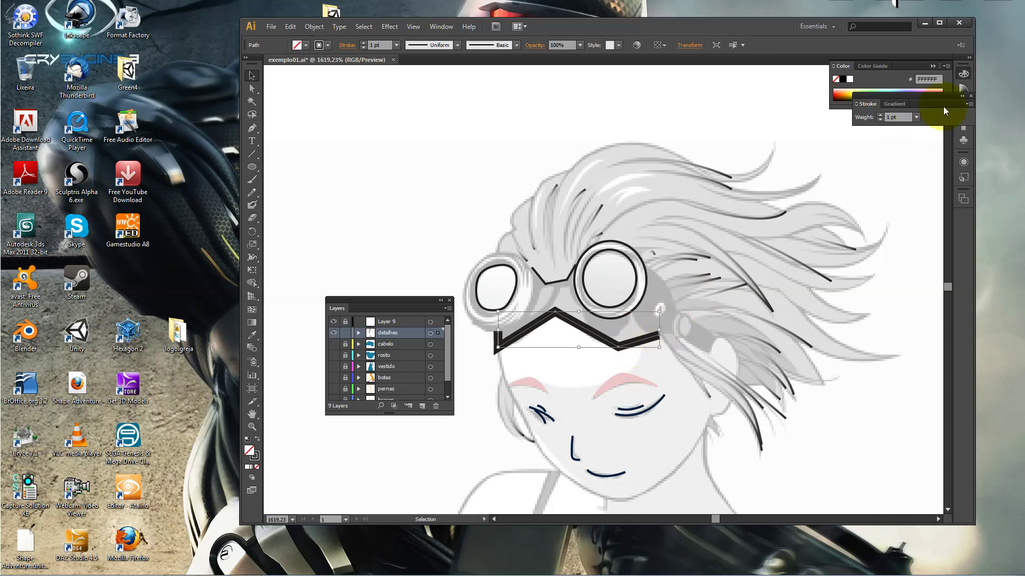
pyautogui.click(916, 117)
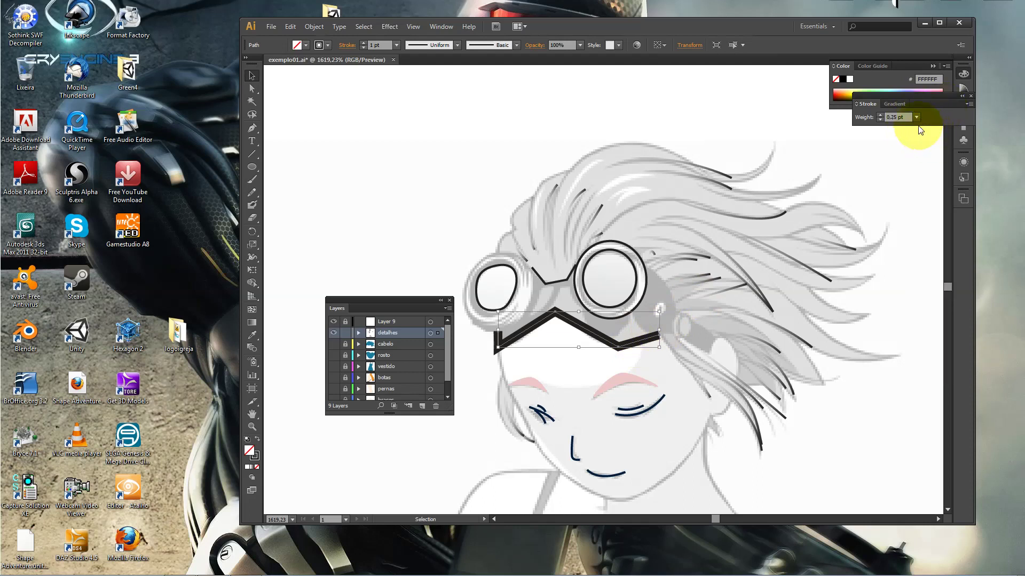
pyautogui.click(899, 116)
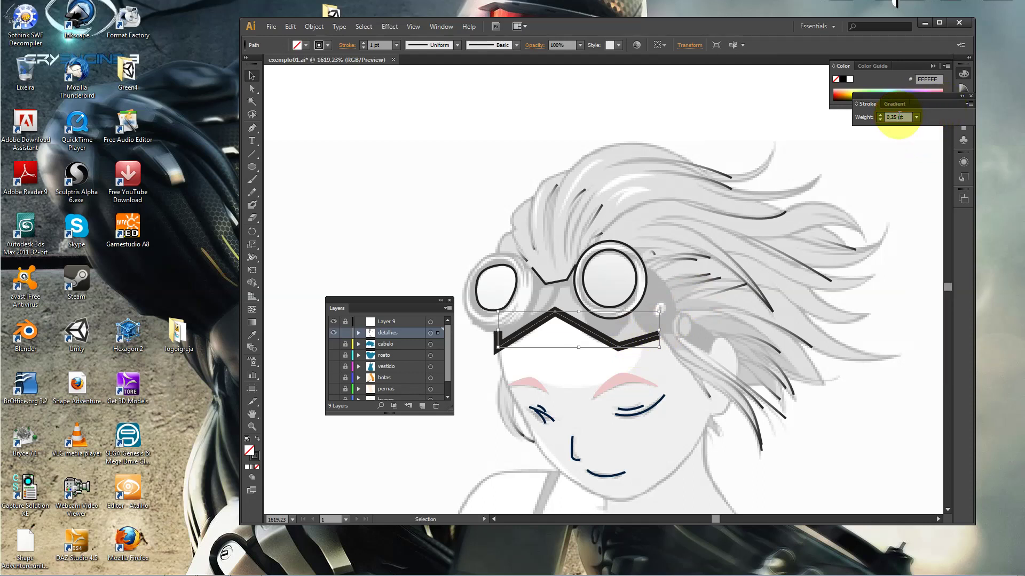
pyautogui.hotkey('ctrl', 'z')
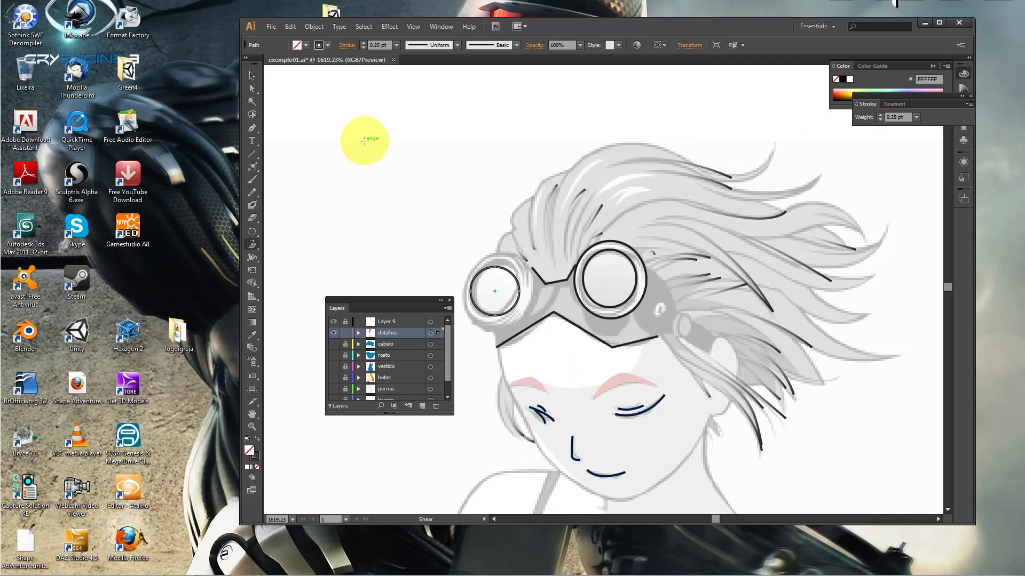
# Move the inner goggle circle onto the left lens, nudged slightly right
pyautogui.click(552, 321)
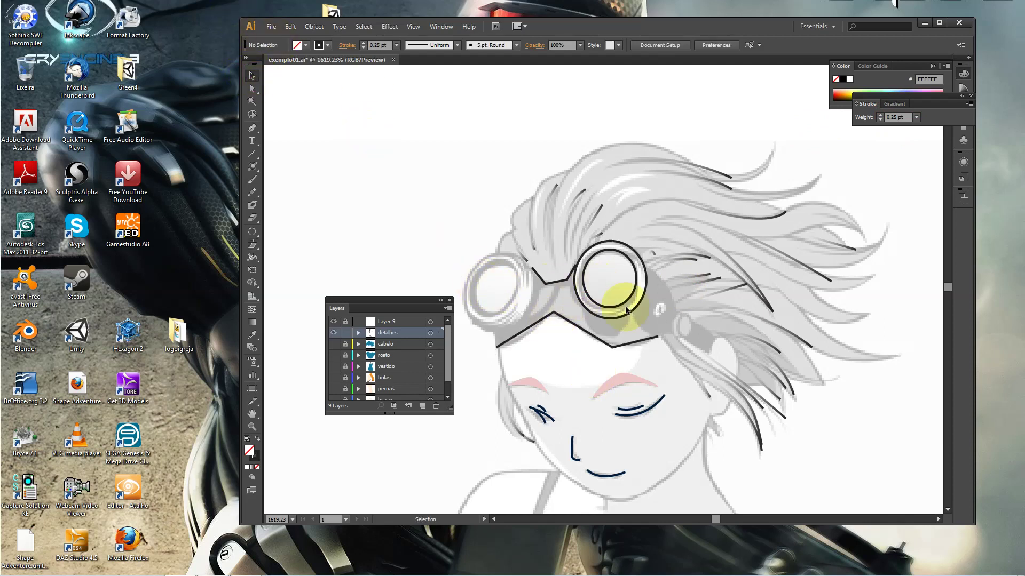
pyautogui.click(607, 308)
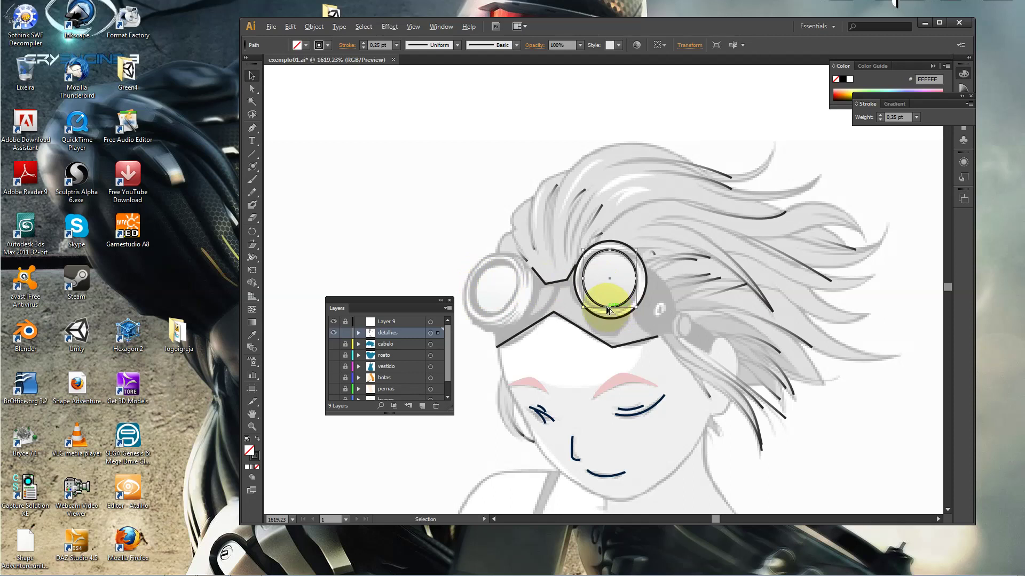
pyautogui.moveTo(609, 308); pyautogui.dragTo(488, 317)
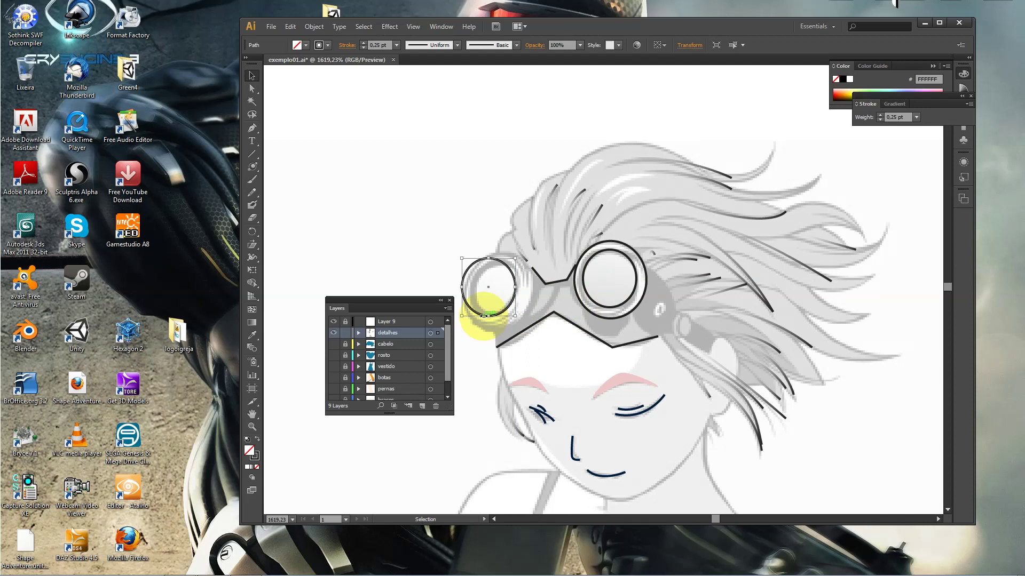
pyautogui.moveTo(484, 316); pyautogui.dragTo(490, 318)
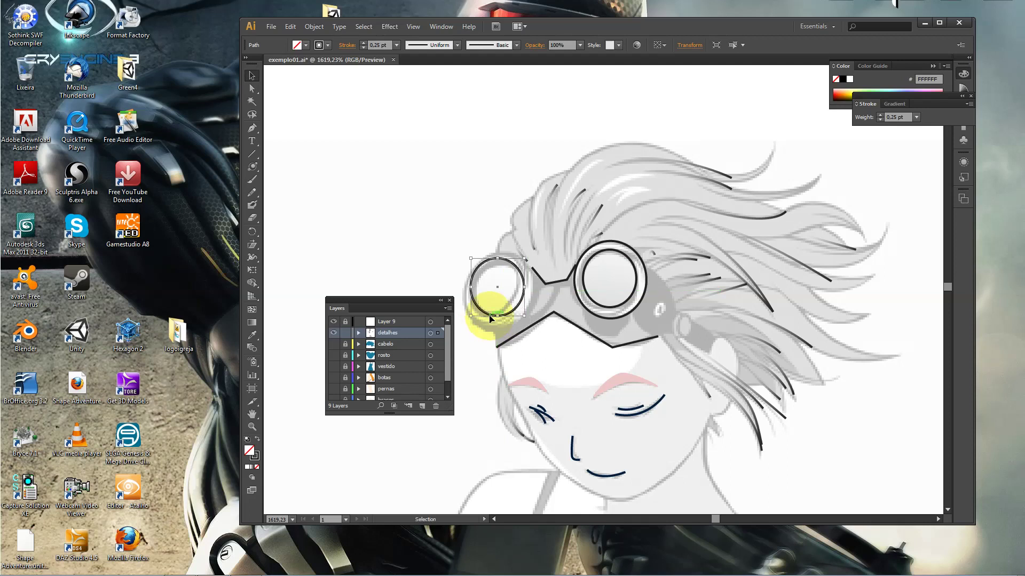
pyautogui.moveTo(252, 245); pyautogui.dragTo(283, 246)
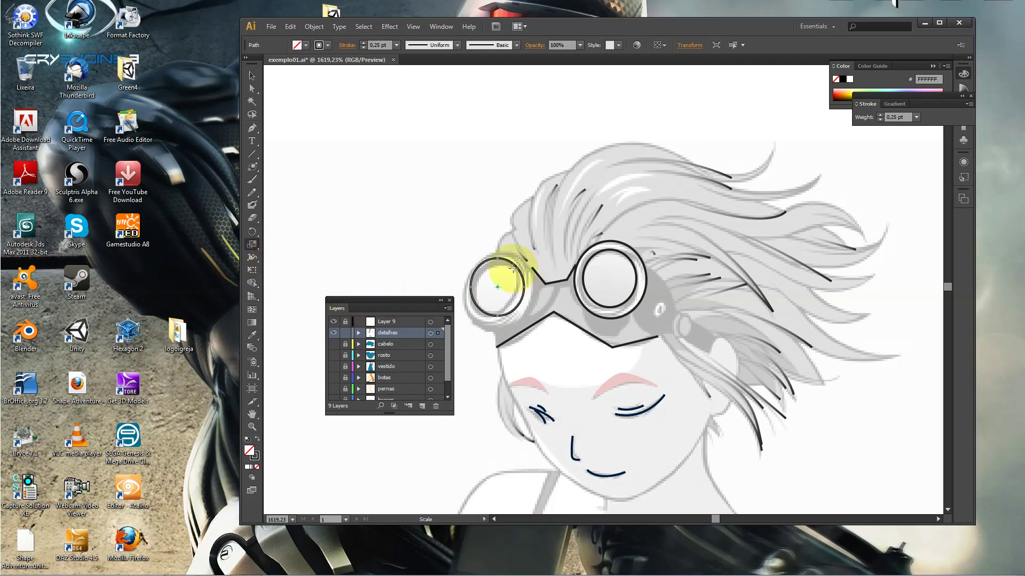
# Try scaling the left goggle circle into a narrow ellipse, then undo it
pyautogui.moveTo(509, 307)
pyautogui.mouseDown()
pyautogui.moveTo(525, 272)
pyautogui.moveTo(495, 188)
pyautogui.moveTo(560, 247)
pyautogui.moveTo(654, 232)
pyautogui.mouseUp()
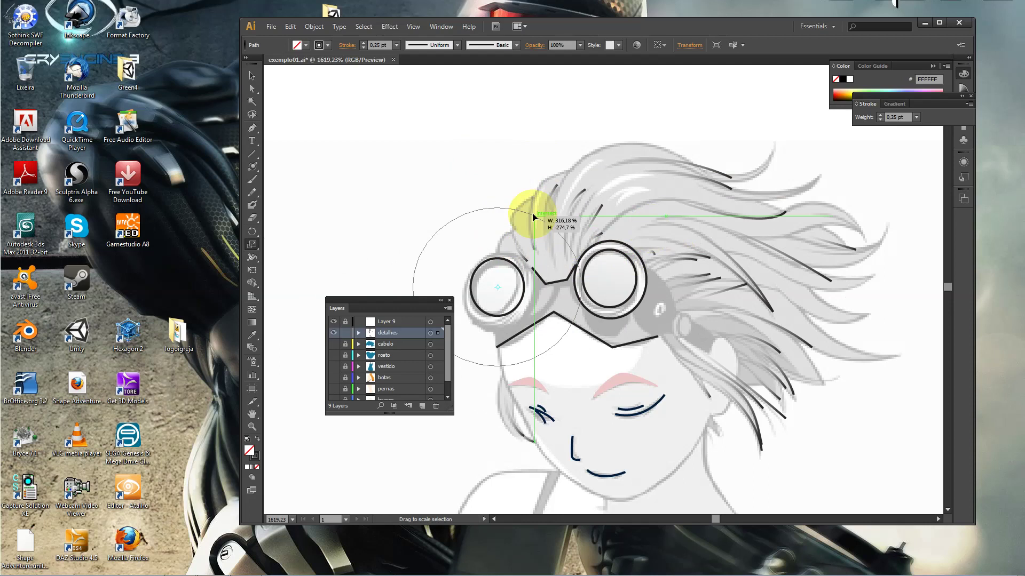
pyautogui.moveTo(654, 232); pyautogui.dragTo(506, 267)
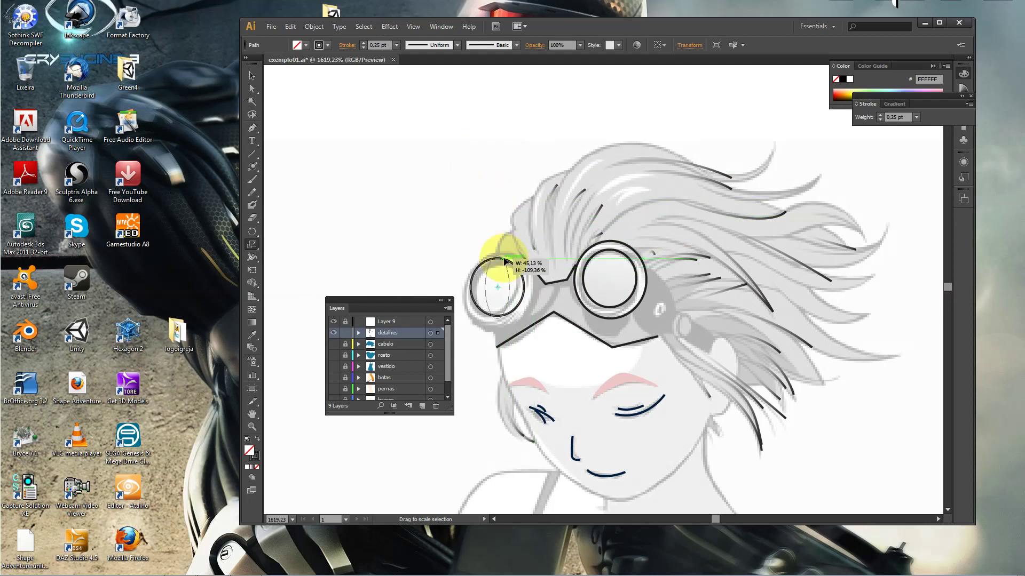
pyautogui.moveTo(505, 267); pyautogui.dragTo(505, 262)
pyautogui.hotkey('ctrl', 'z')
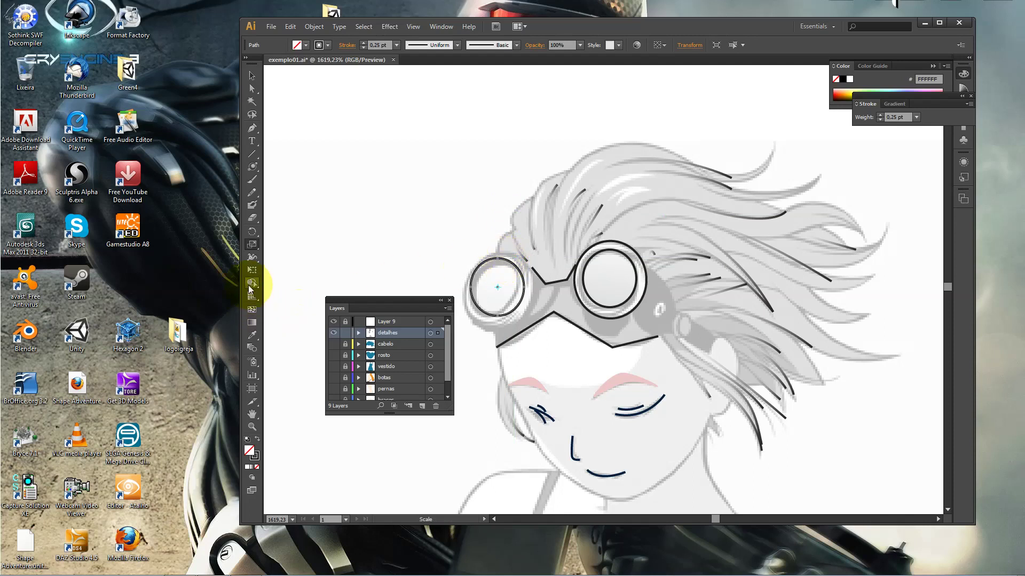
# Shear the left goggle circle into a tilted ellipse with the Shear Tool
pyautogui.moveTo(257, 247); pyautogui.dragTo(288, 261)
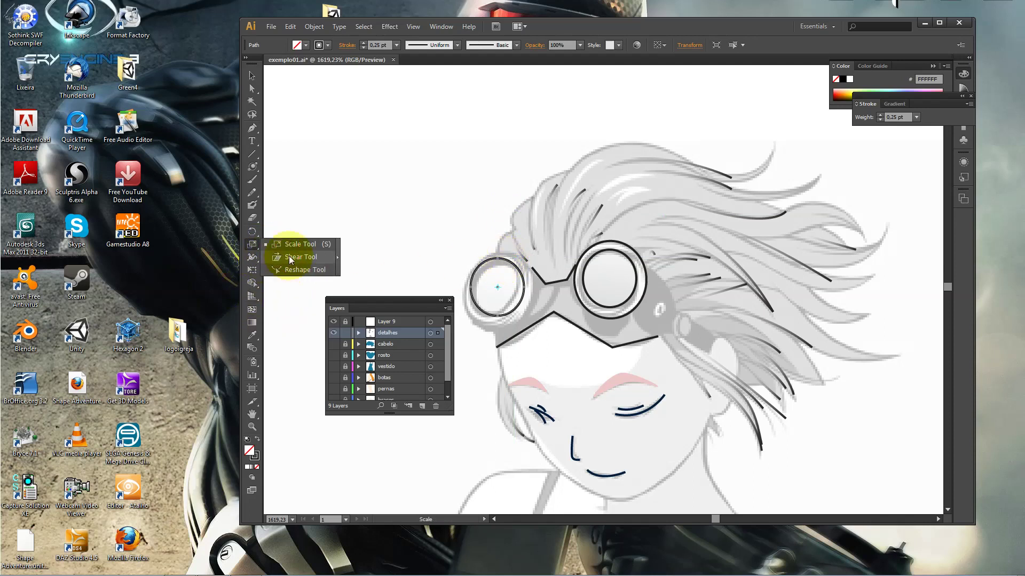
pyautogui.moveTo(289, 257); pyautogui.dragTo(289, 256)
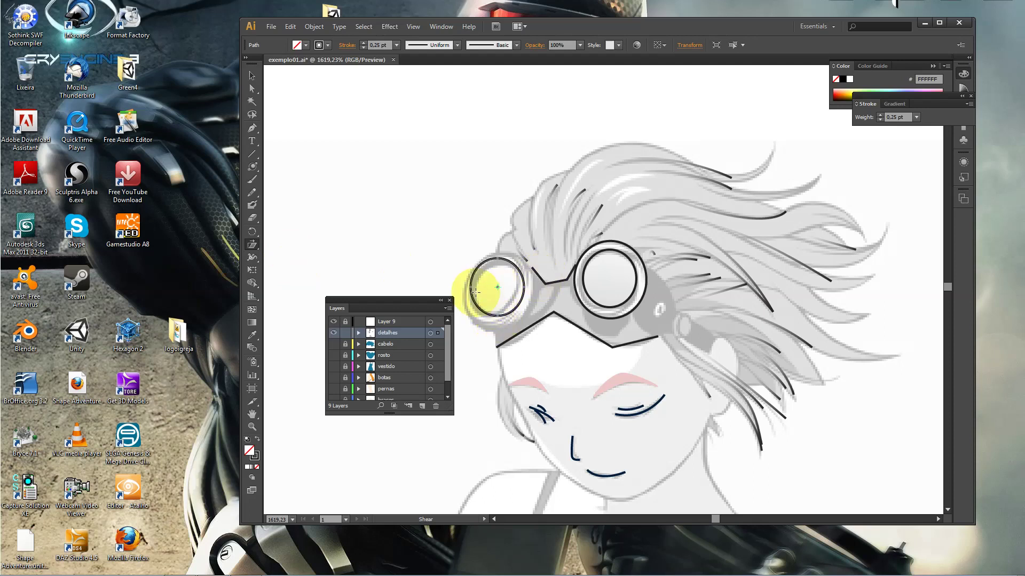
pyautogui.moveTo(499, 259); pyautogui.dragTo(520, 292)
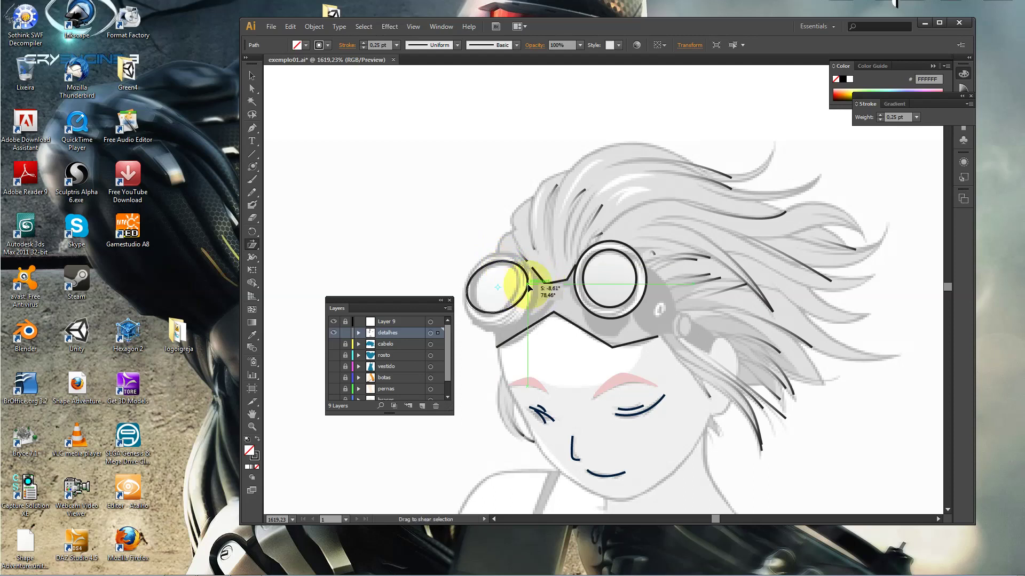
pyautogui.moveTo(520, 291); pyautogui.dragTo(526, 288)
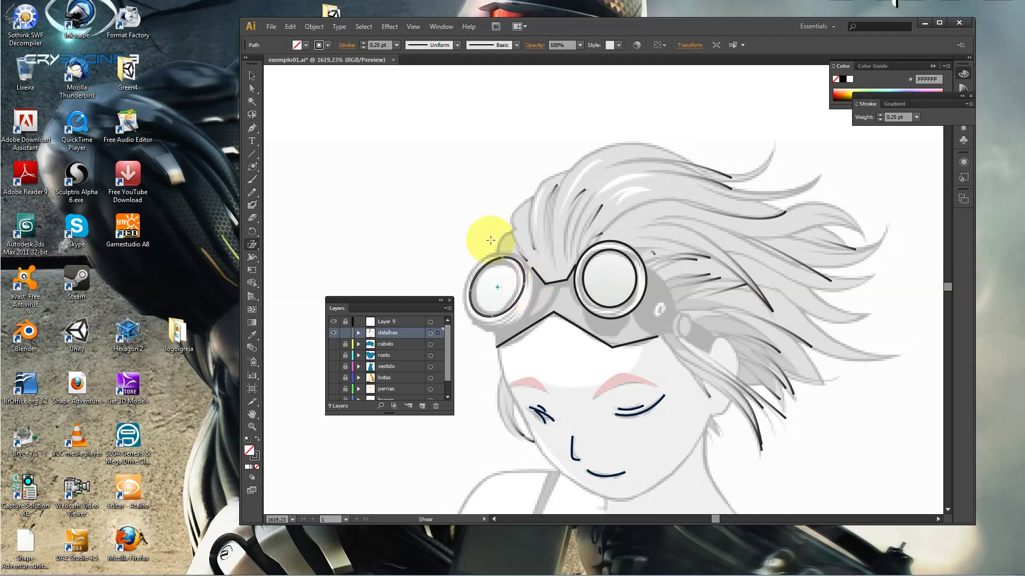
pyautogui.click(252, 76)
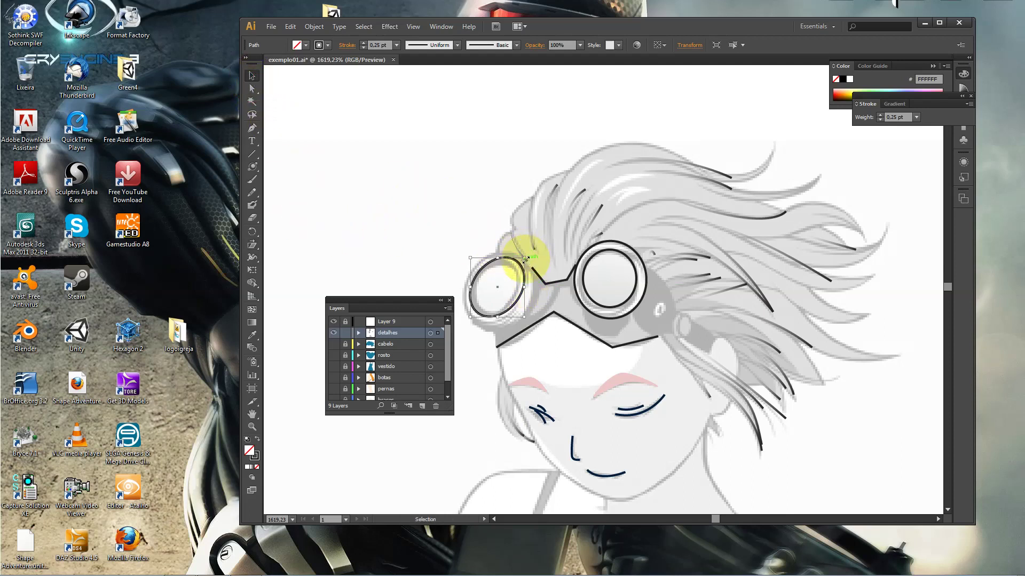
# Shrink the tilted ellipse slightly and nudge it with drags and arrow keys over the left lens
pyautogui.moveTo(526, 258); pyautogui.dragTo(513, 265)
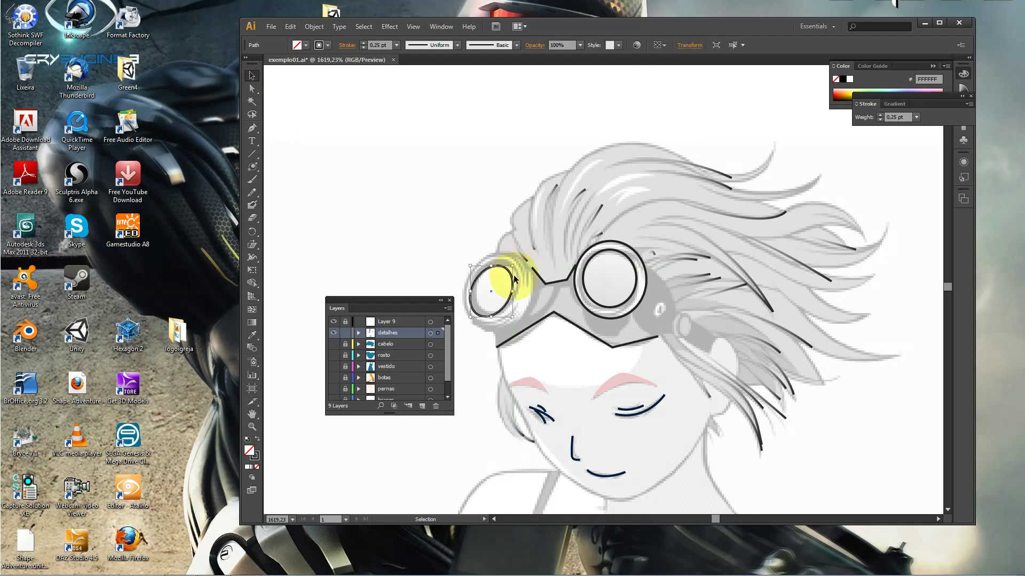
pyautogui.press('Up')
pyautogui.press('Right')
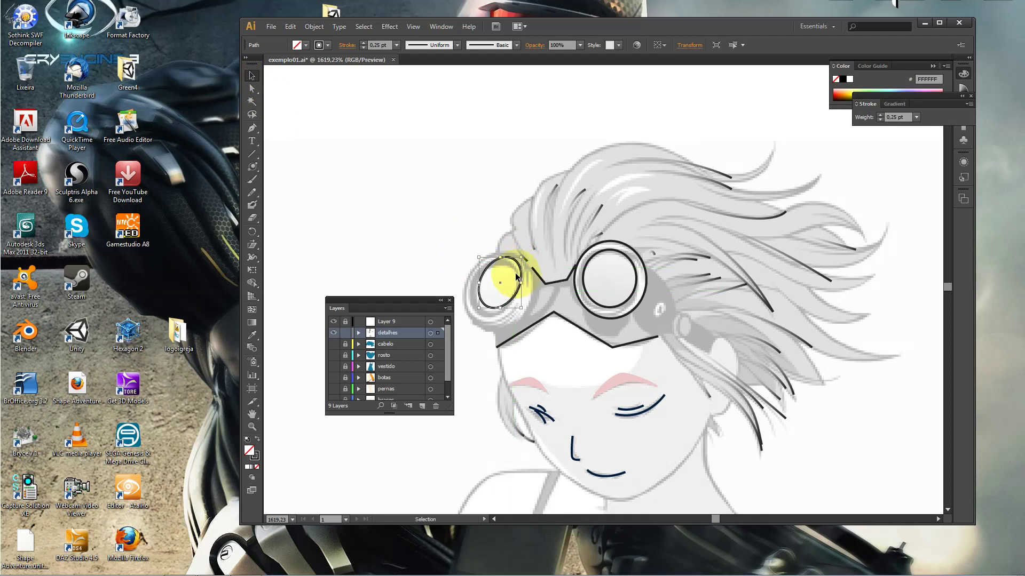
pyautogui.moveTo(517, 277); pyautogui.dragTo(516, 274)
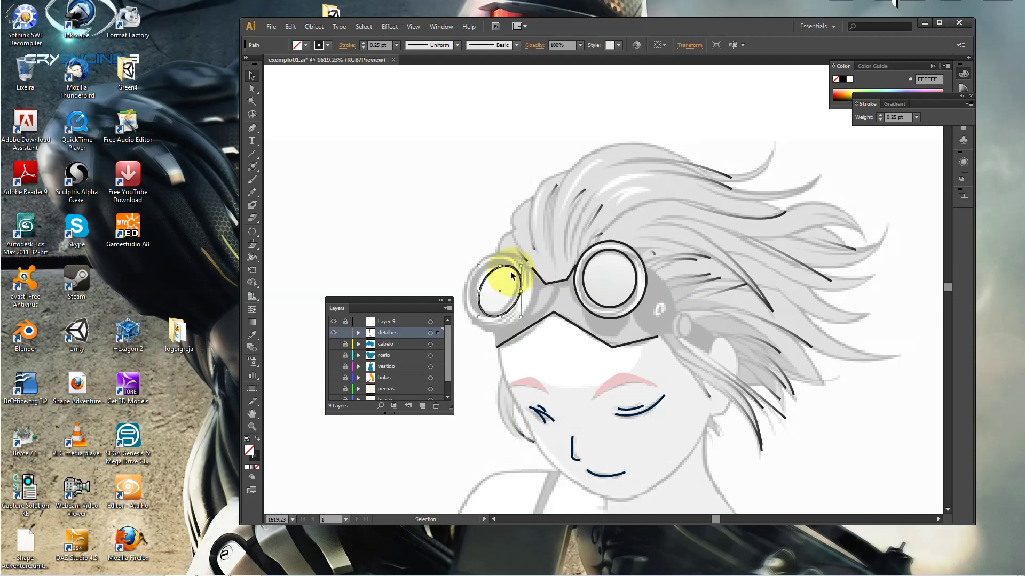
pyautogui.press('Up')
pyautogui.moveTo(486, 276); pyautogui.dragTo(484, 277)
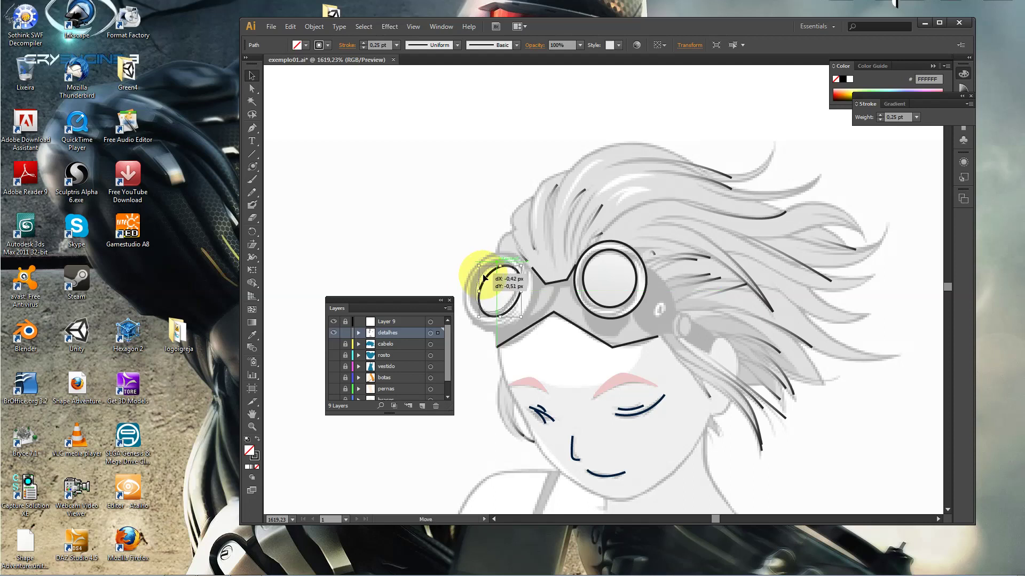
pyautogui.moveTo(484, 277); pyautogui.dragTo(476, 279)
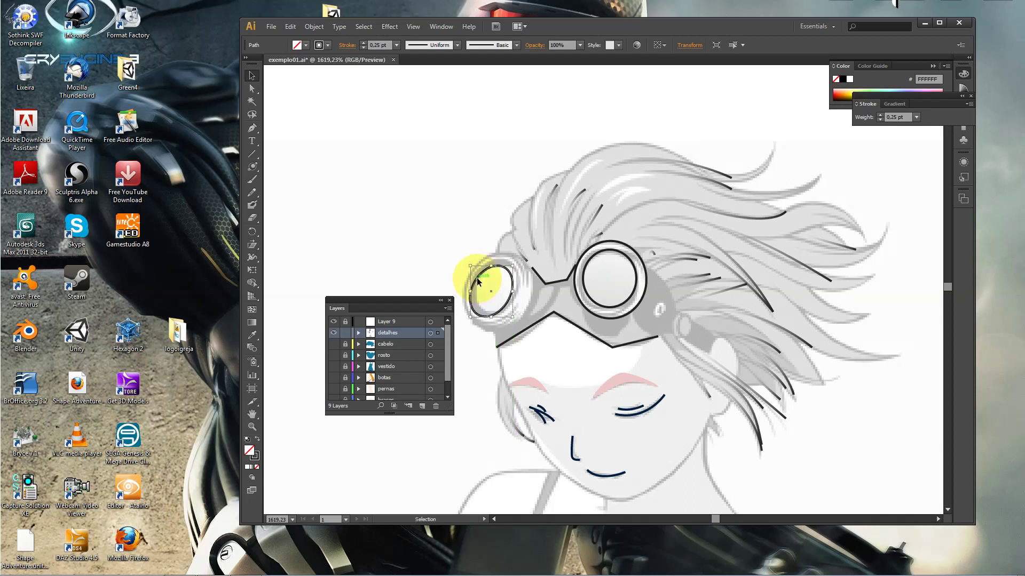
pyautogui.press('Right')
pyautogui.hotkey('ctrl', '-')
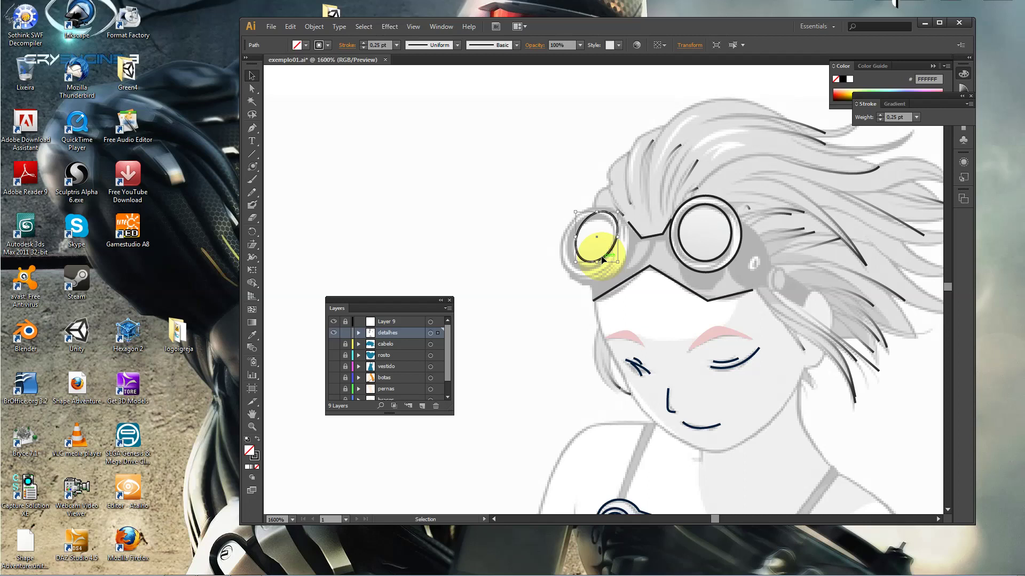
pyautogui.hotkey('ctrl', 'alt', 'space')
pyautogui.click(602, 257)
pyautogui.click(602, 256)
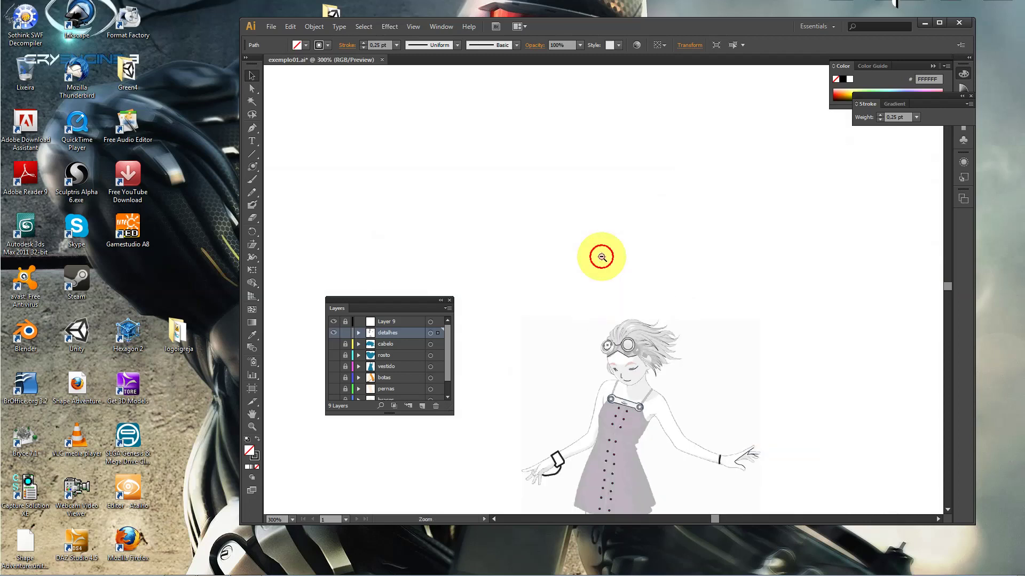
pyautogui.click(601, 257)
pyautogui.click(601, 256)
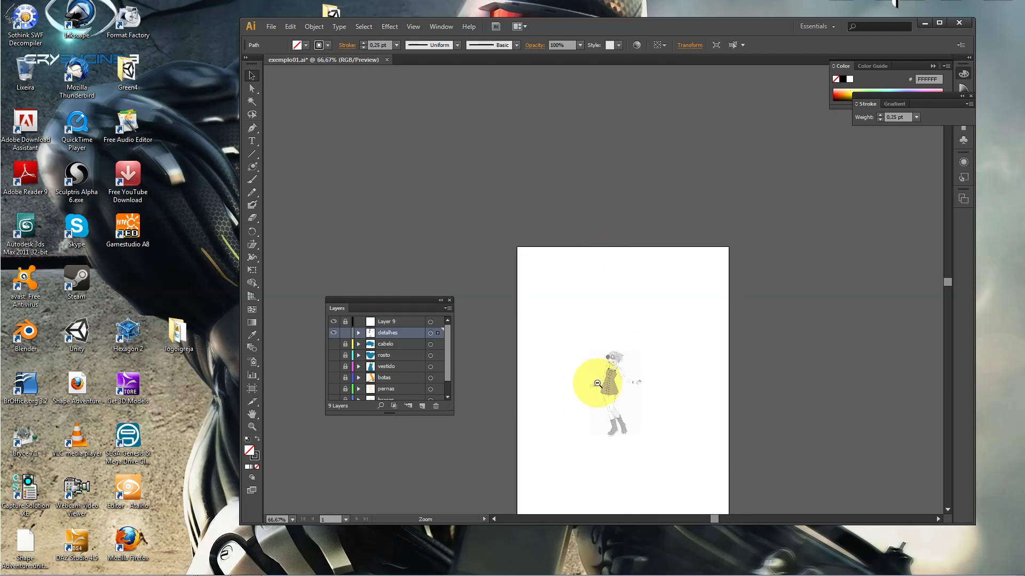
pyautogui.click(599, 384)
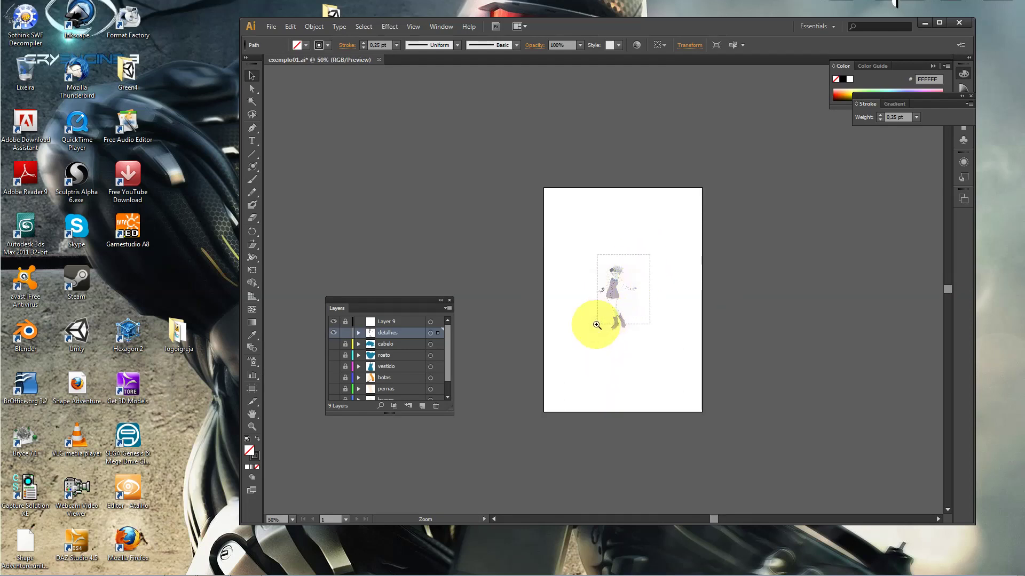
pyautogui.moveTo(652, 253); pyautogui.dragTo(590, 338)
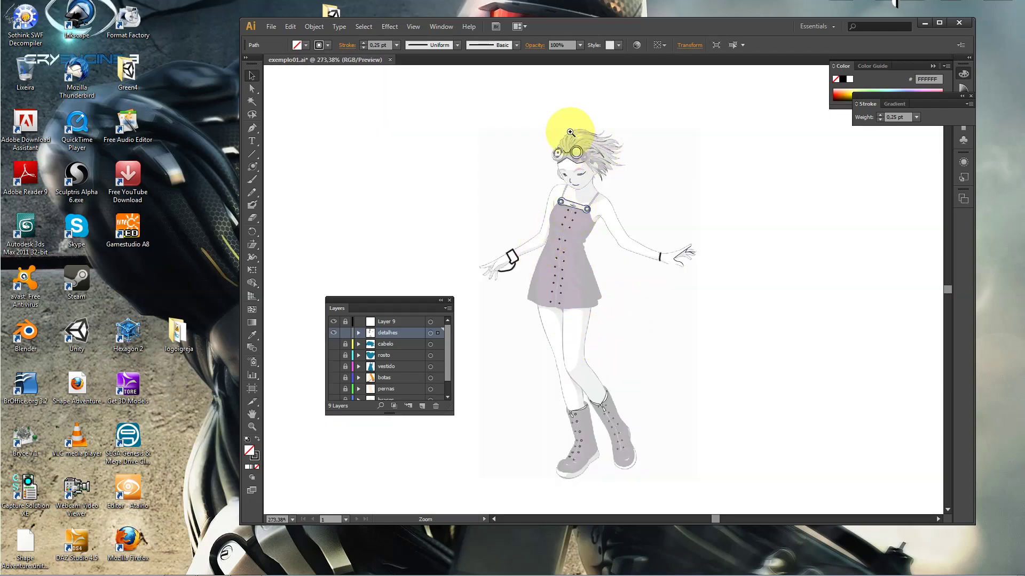
pyautogui.moveTo(581, 134); pyautogui.dragTo(532, 186)
pyautogui.press('v')
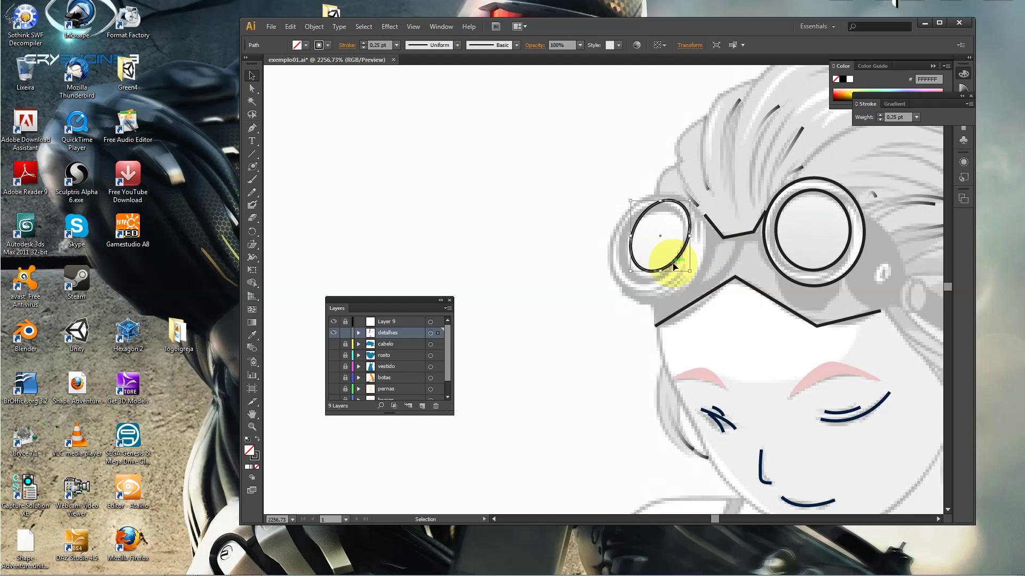
pyautogui.rightClick(674, 265)
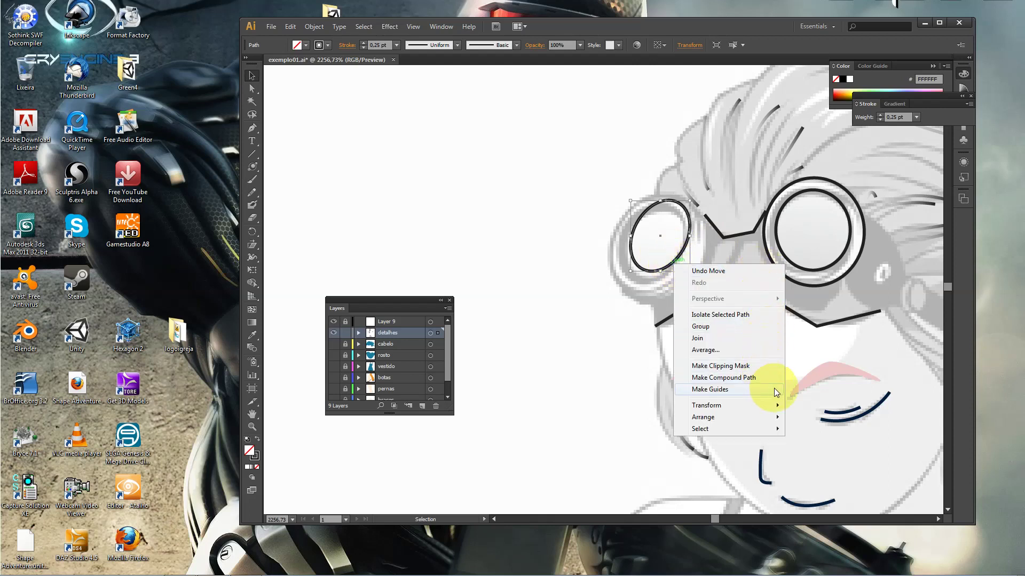
pyautogui.moveTo(720, 405)
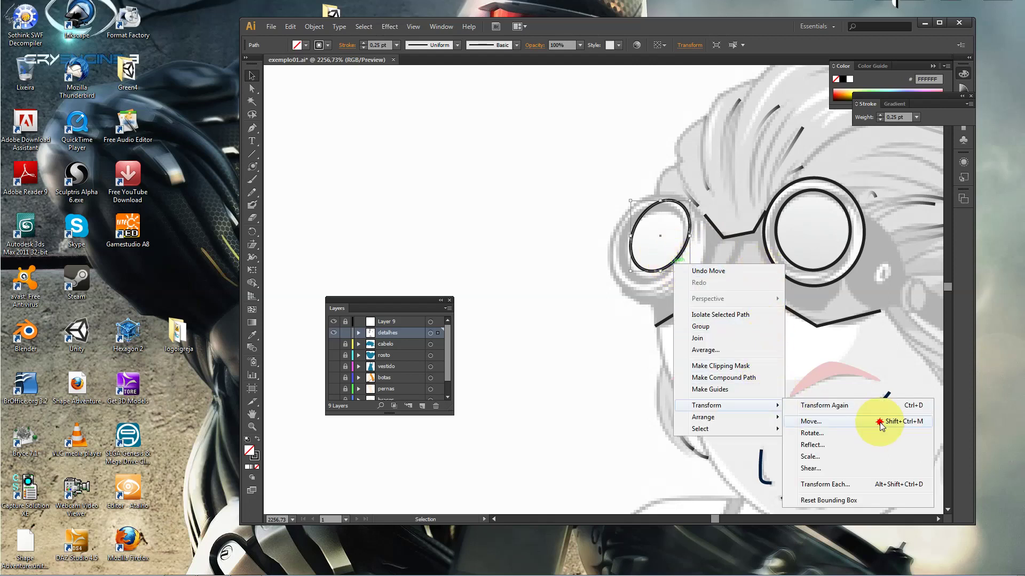
# Move the lens ellipse 2 px to the right with an exact Move
pyautogui.click(880, 421)
pyautogui.moveTo(509, 193); pyautogui.dragTo(447, 165)
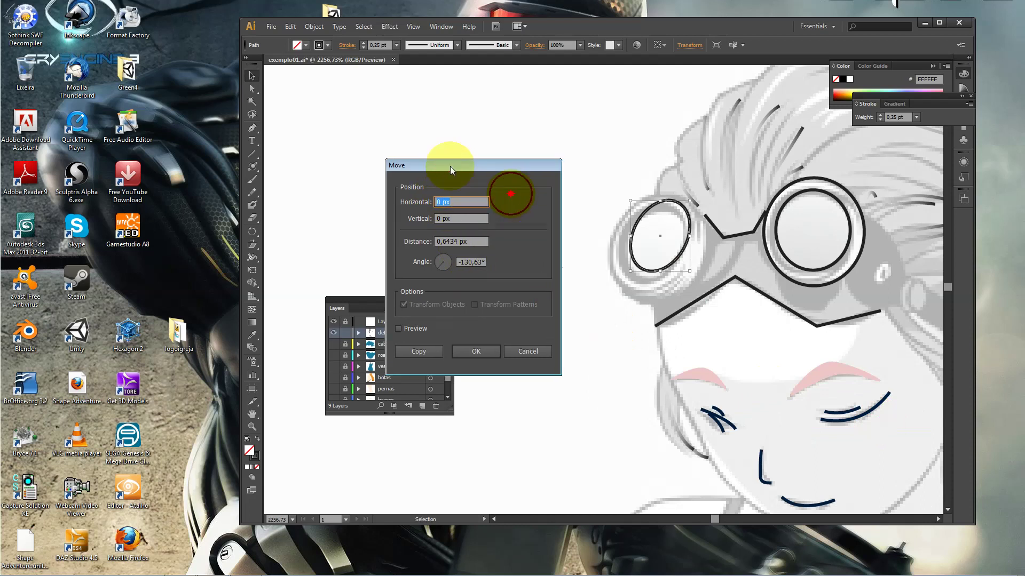
pyautogui.click(444, 201)
pyautogui.doubleClick(444, 201)
pyautogui.write('2px')
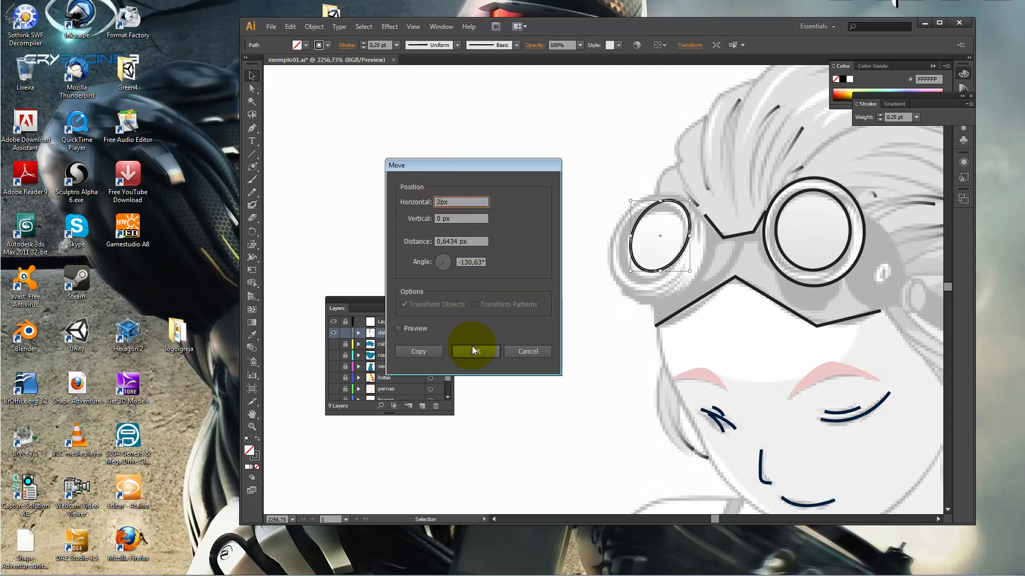
pyautogui.click(473, 347)
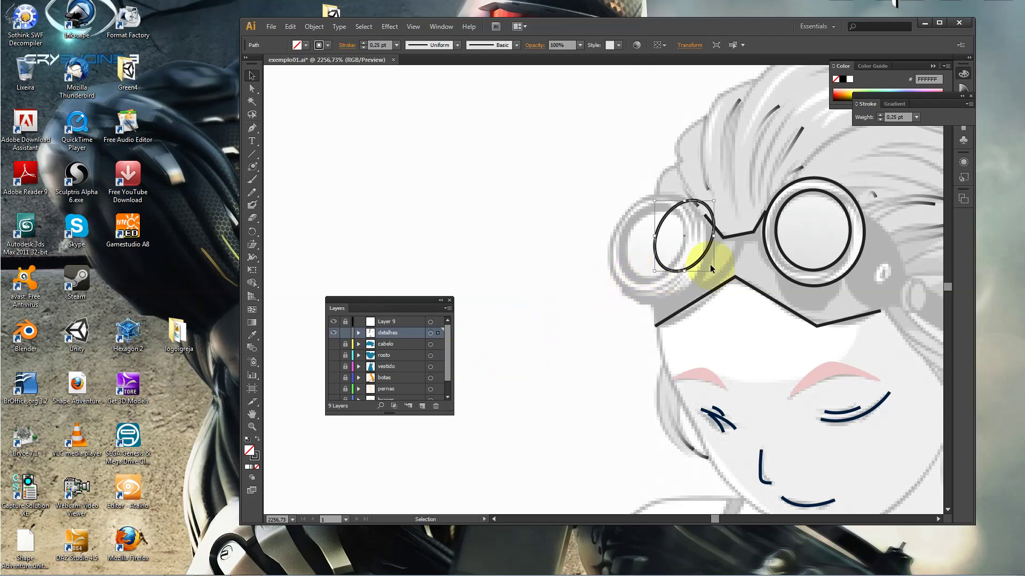
# Drag the ellipse back left and move it a further -0,5 px horizontally
pyautogui.moveTo(686, 258); pyautogui.dragTo(662, 259)
pyautogui.rightClick(668, 266)
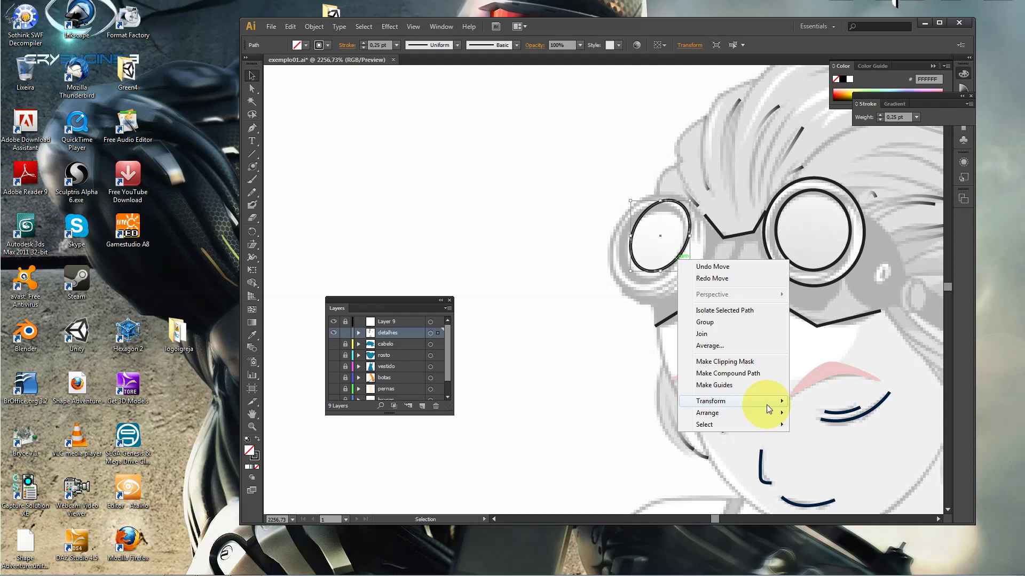
pyautogui.moveTo(711, 401)
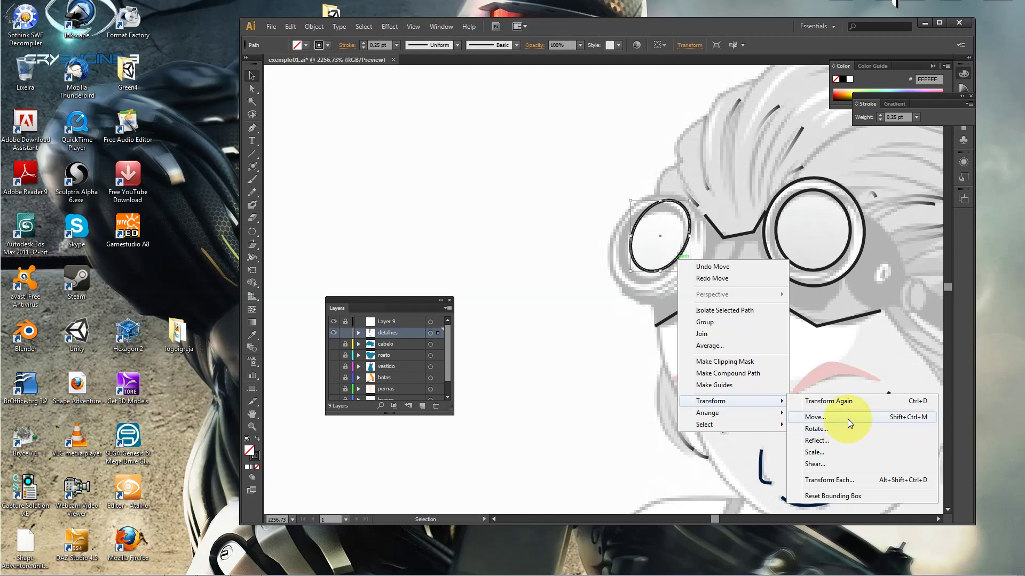
pyautogui.click(814, 417)
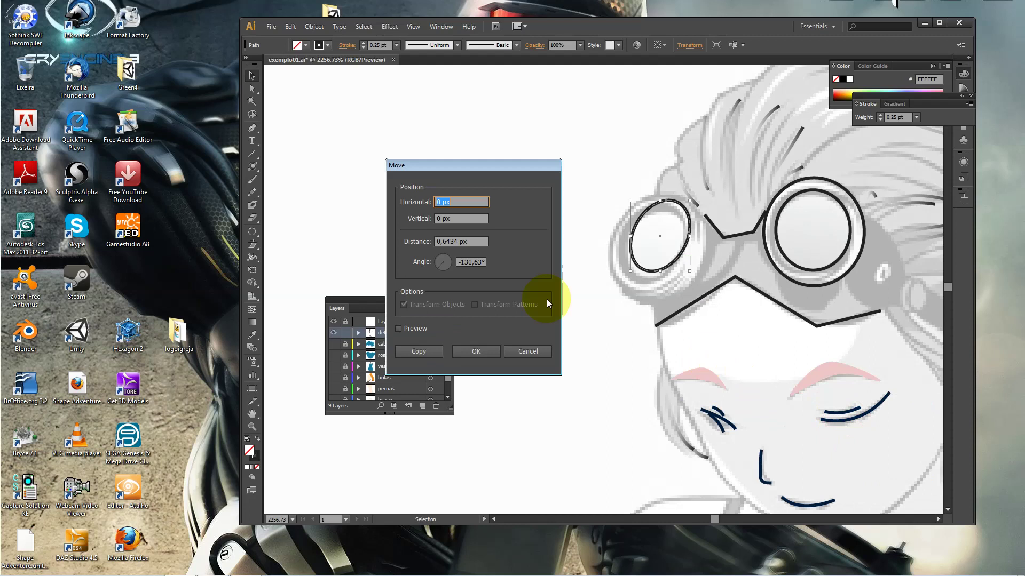
pyautogui.doubleClick(445, 200)
pyautogui.write('-')
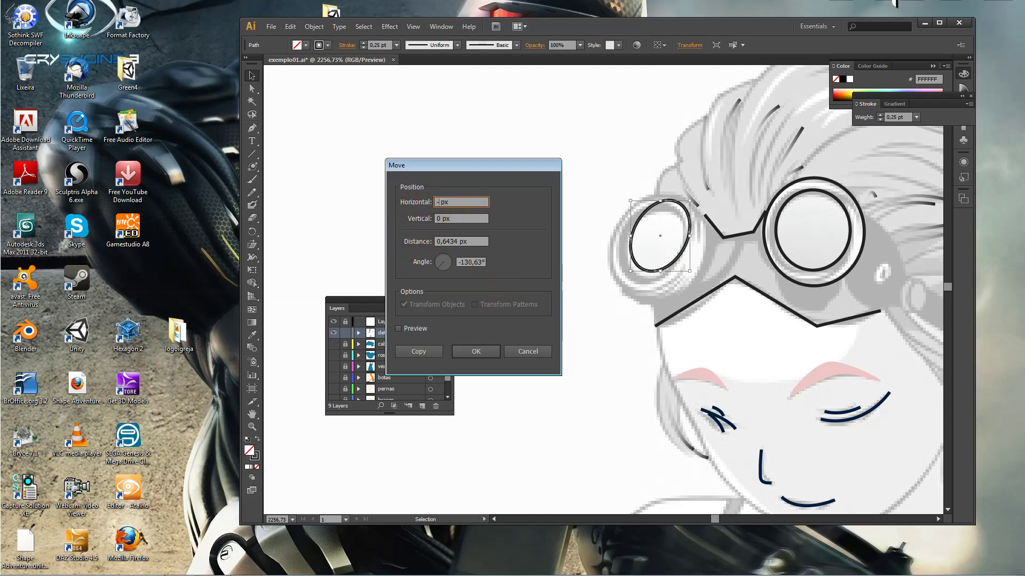
pyautogui.write('0,5')
pyautogui.press('Return')
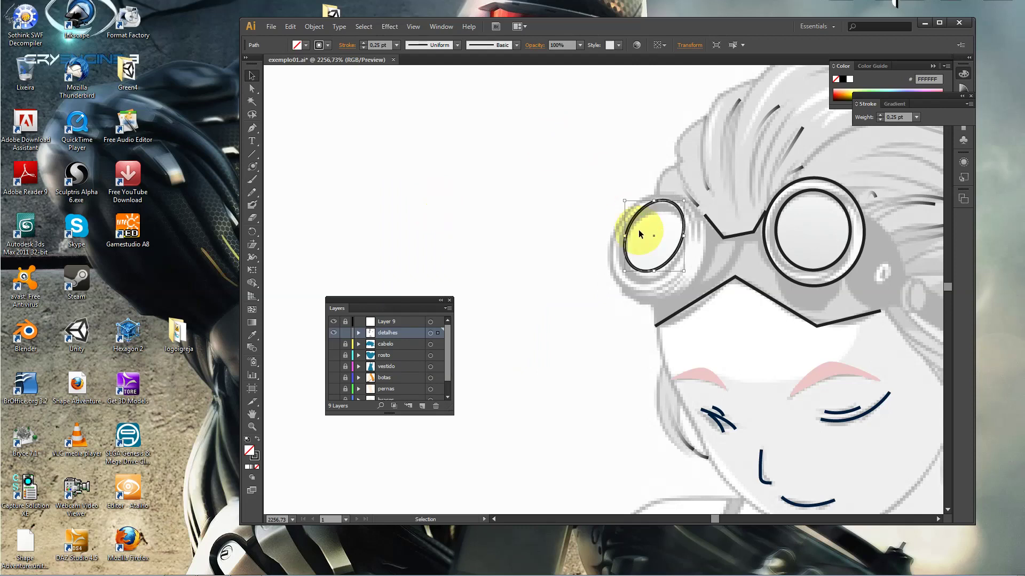
# Repeat and undo the last nudge, then shift the ellipse -0,3 px vertically
pyautogui.rightClick(666, 263)
pyautogui.moveTo(700, 405)
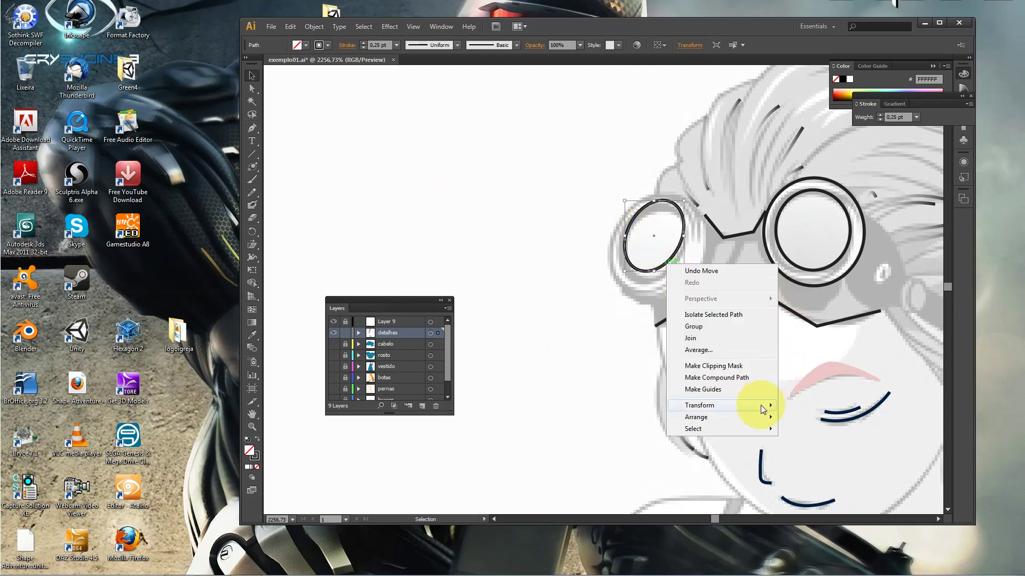
pyautogui.click(837, 405)
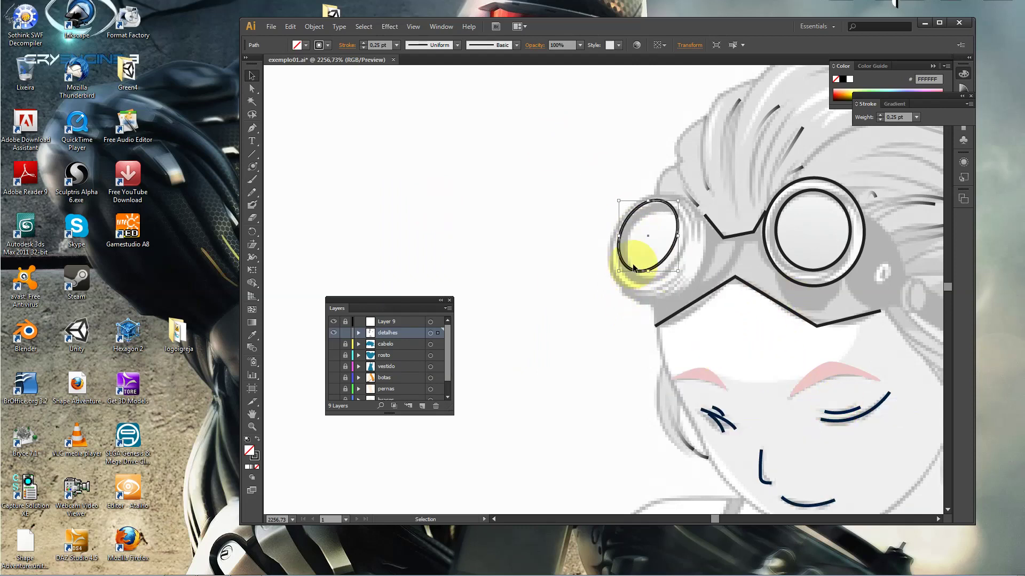
pyautogui.hotkey('ctrl', 'z')
pyautogui.rightClick(658, 266)
pyautogui.moveTo(693, 408)
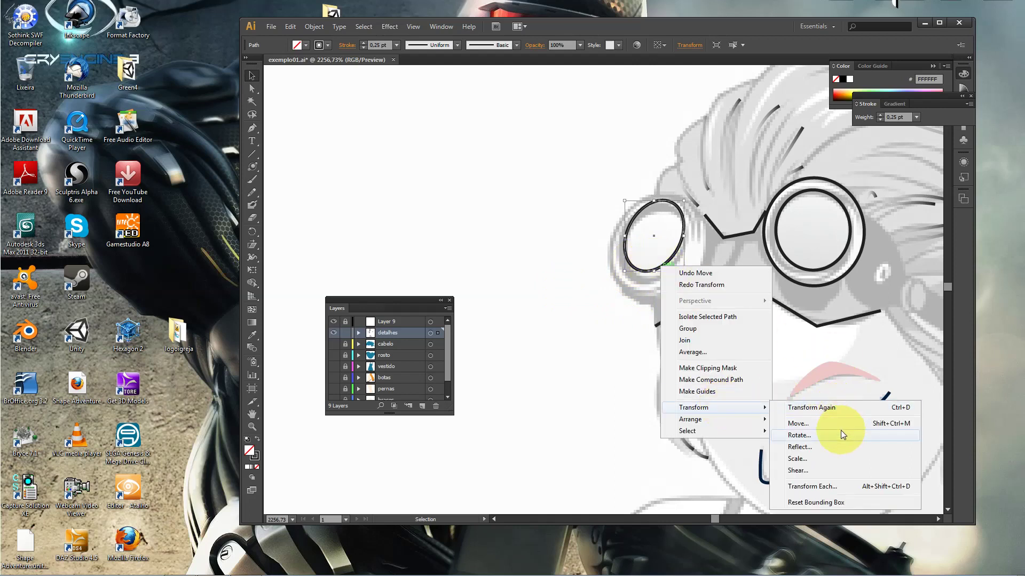
pyautogui.click(841, 426)
pyautogui.click(438, 219)
pyautogui.write('-0')
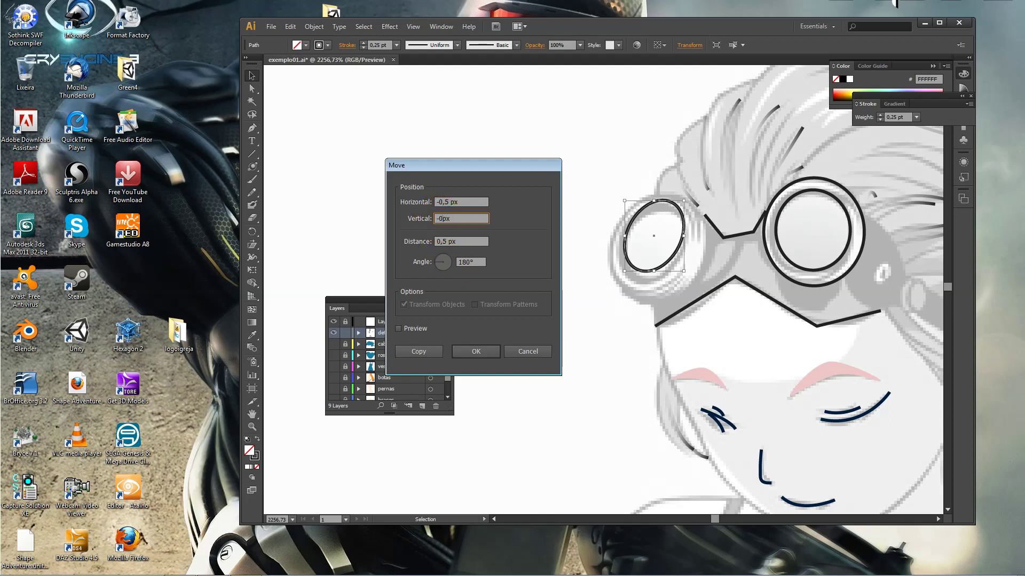
pyautogui.write(',3')
pyautogui.click(436, 219)
pyautogui.press('Return')
# Drag the ellipse slightly down-right, then nudge it -0,2 px vertically
pyautogui.moveTo(667, 253); pyautogui.dragTo(673, 257)
pyautogui.rightClick(673, 256)
pyautogui.moveTo(705, 398)
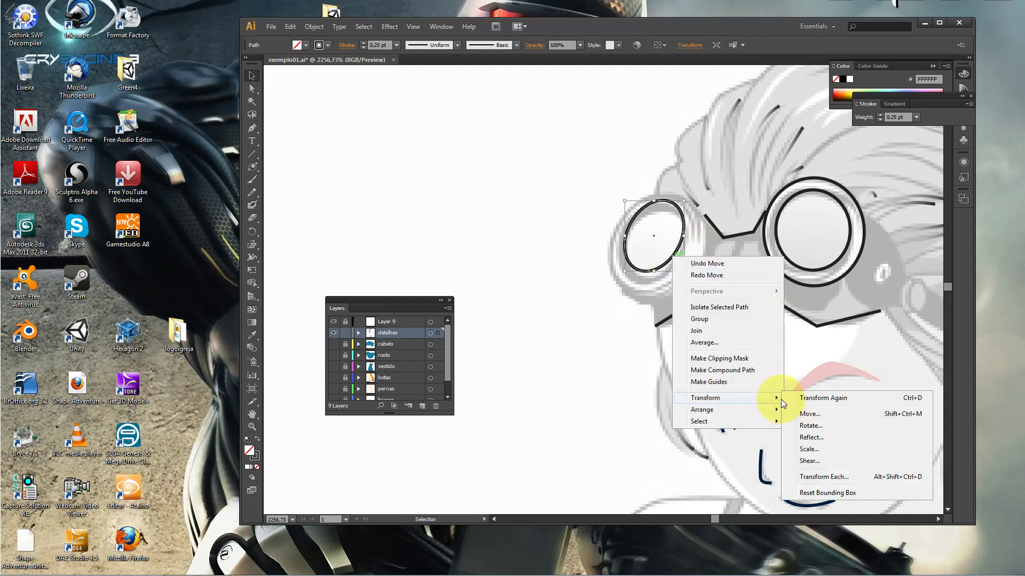
pyautogui.click(835, 410)
pyautogui.write('0')
pyautogui.press('Tab')
pyautogui.write('0')
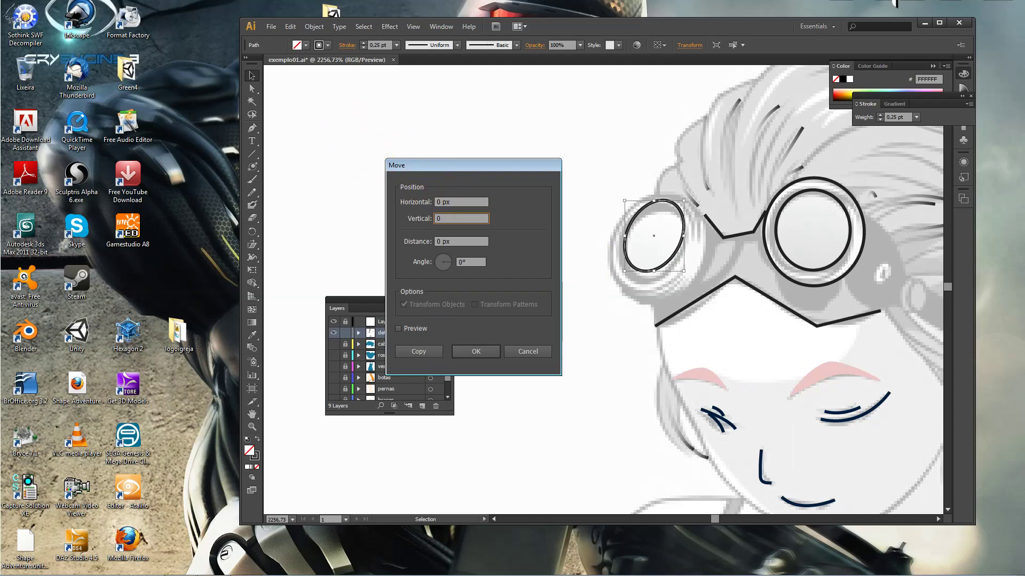
pyautogui.click(450, 261)
pyautogui.click(444, 264)
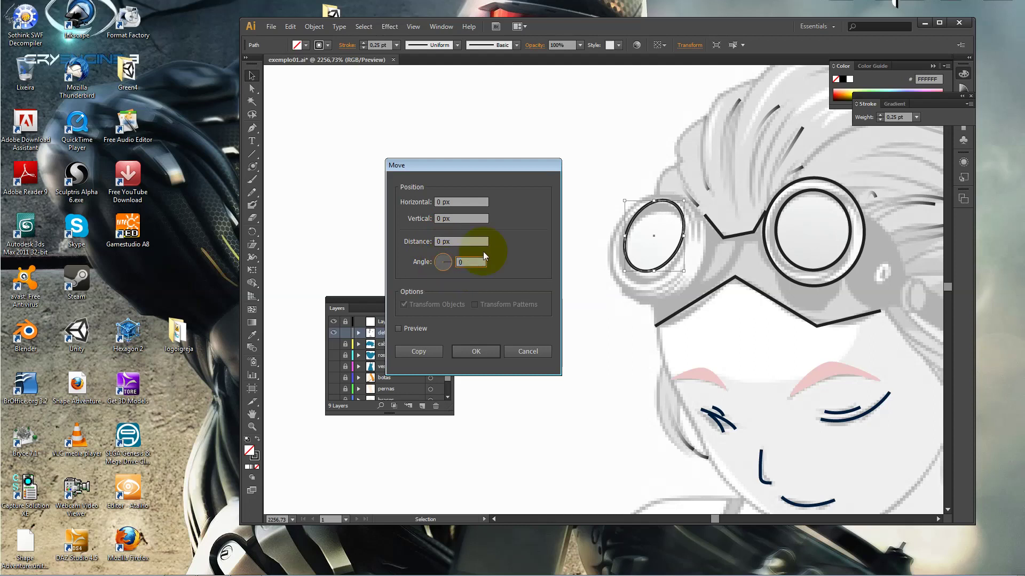
pyautogui.click(438, 218)
pyautogui.write('0,2')
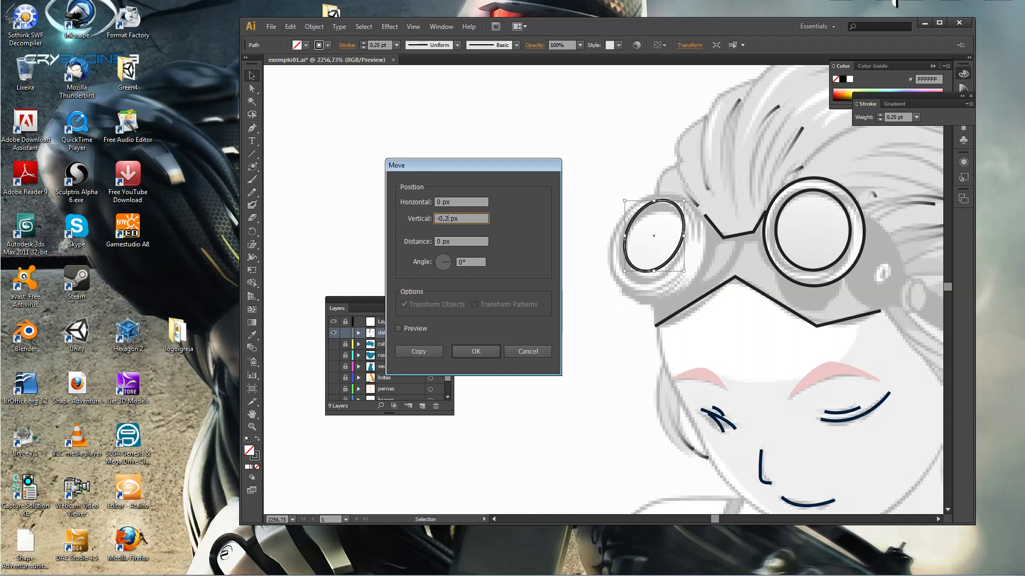
pyautogui.click(450, 218)
pyautogui.click(479, 350)
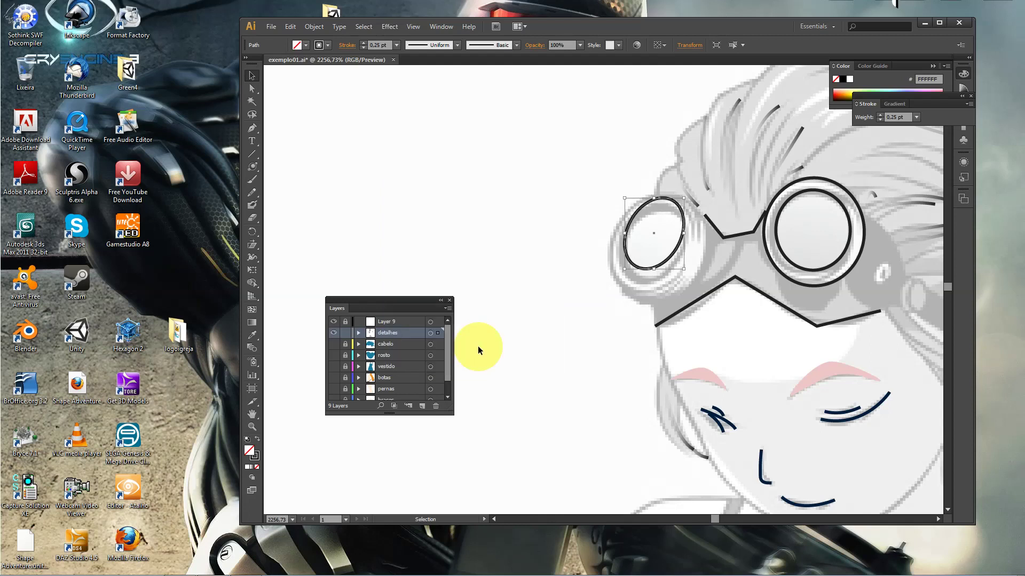
# Reselect the lens ellipse and apply another exact vertical Move
pyautogui.click(668, 261)
pyautogui.rightClick(667, 262)
pyautogui.moveTo(700, 403)
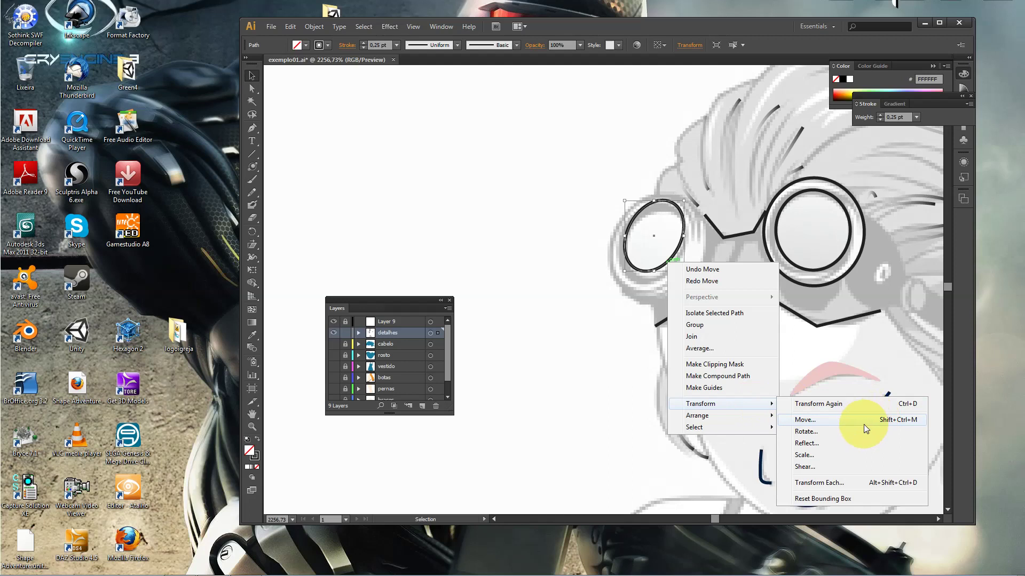
pyautogui.click(862, 424)
pyautogui.doubleClick(438, 220)
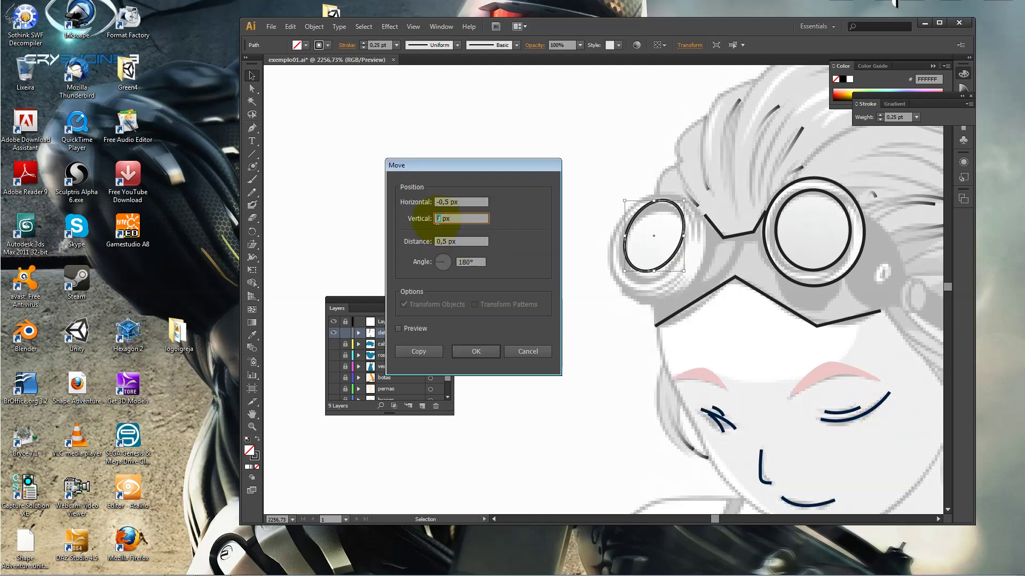
pyautogui.press('Return')
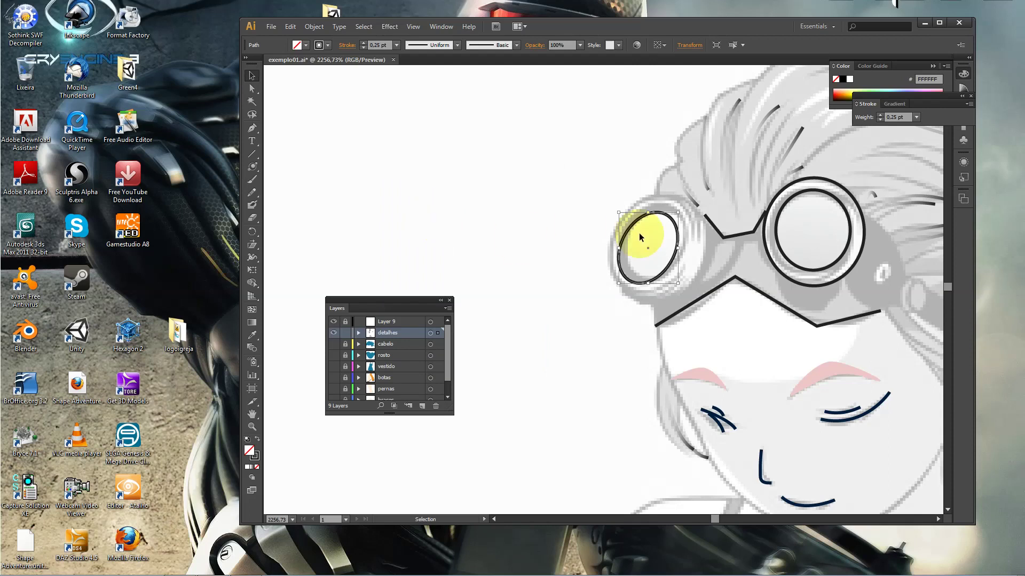
# Drag the ellipse up-right over the lens and nudge it 0,5 px lower
pyautogui.moveTo(640, 234); pyautogui.dragTo(681, 247)
pyautogui.rightClick(678, 249)
pyautogui.moveTo(712, 392)
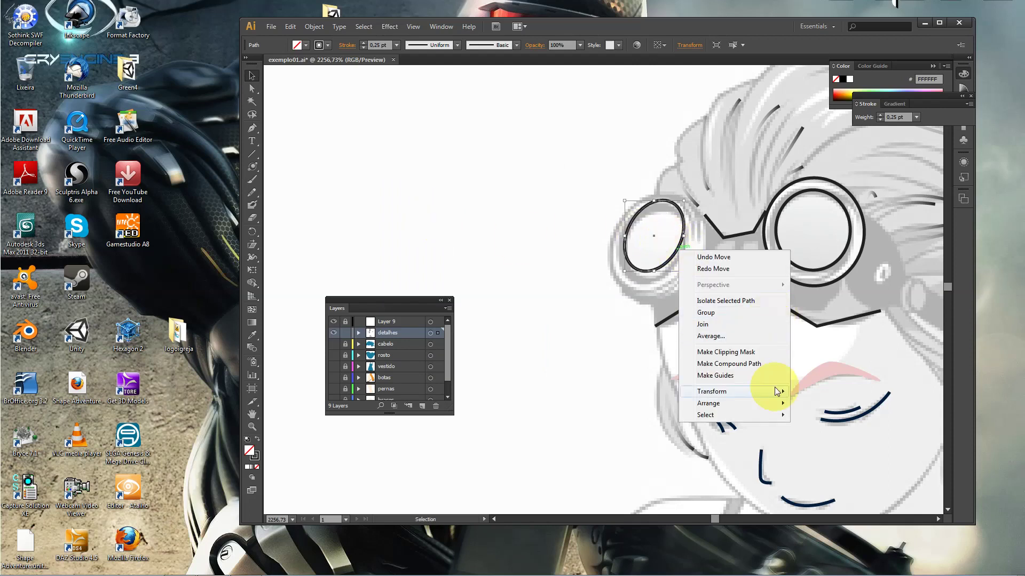
pyautogui.click(816, 408)
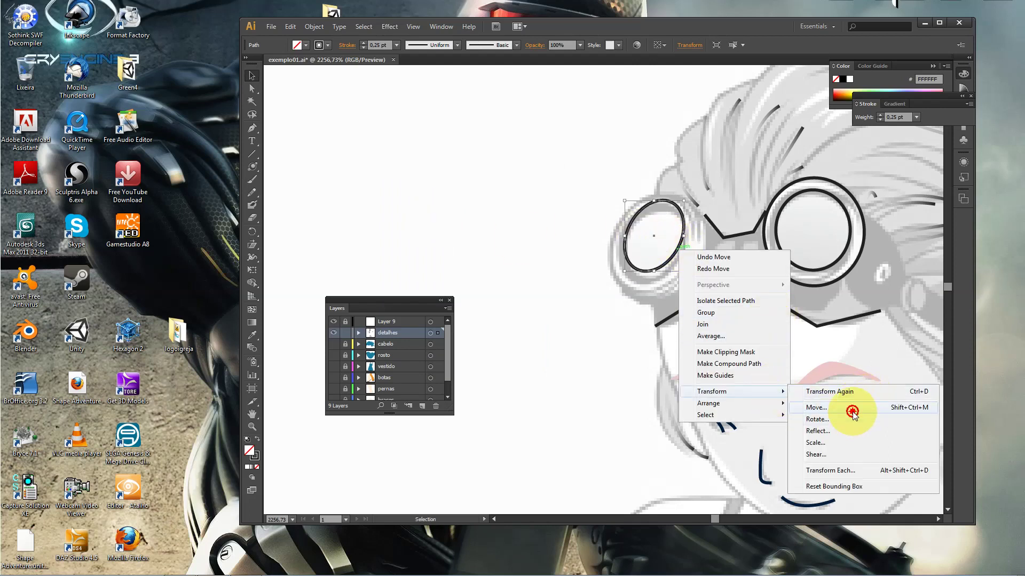
pyautogui.write('0')
pyautogui.press('Tab')
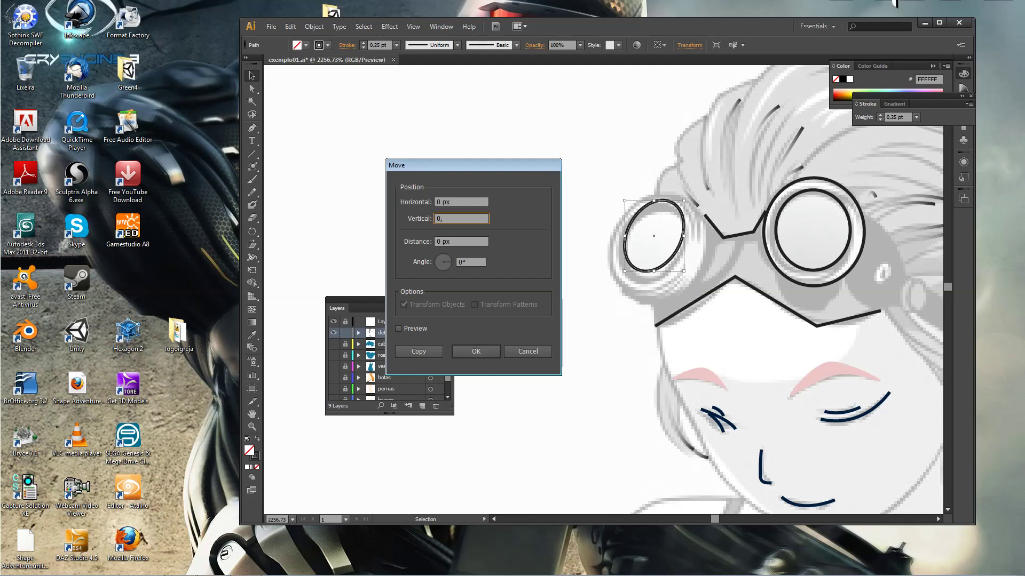
pyautogui.click(475, 346)
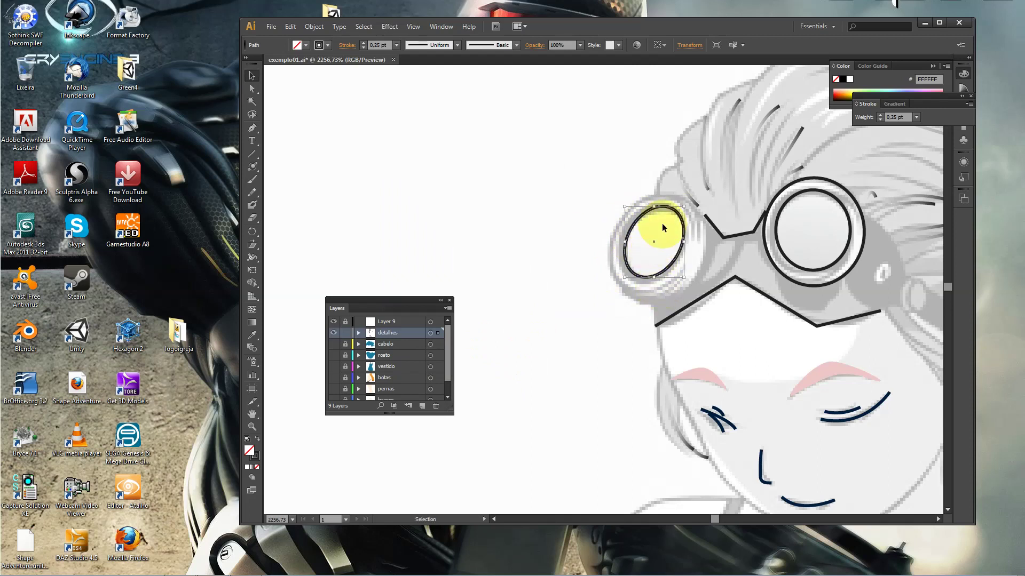
# Move the ellipse aside, enlarge it, and set it around the left goggle lens
pyautogui.moveTo(647, 216); pyautogui.dragTo(539, 193)
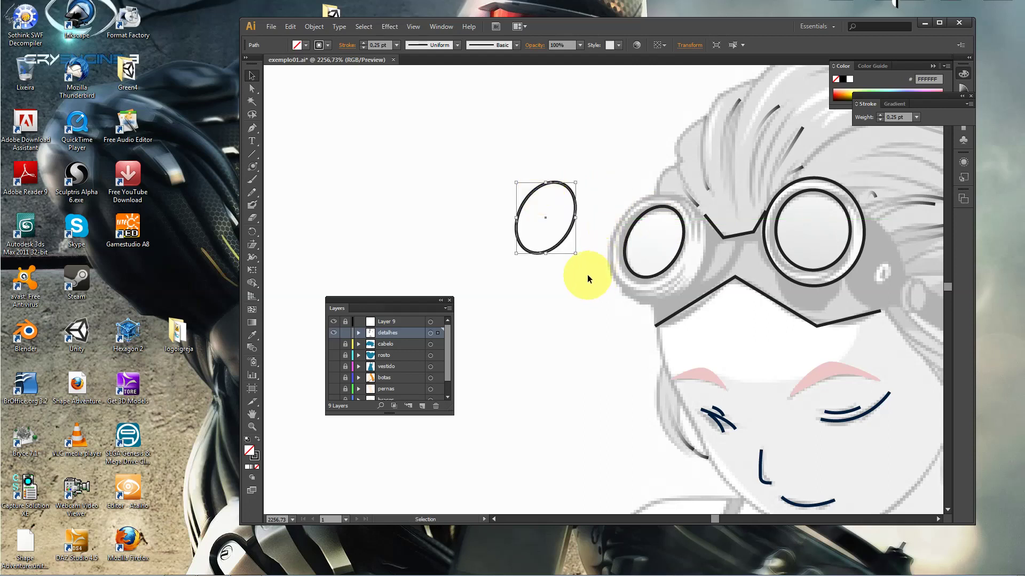
pyautogui.moveTo(575, 253)
pyautogui.mouseDown()
pyautogui.moveTo(589, 277)
pyautogui.moveTo(679, 261)
pyautogui.mouseUp()
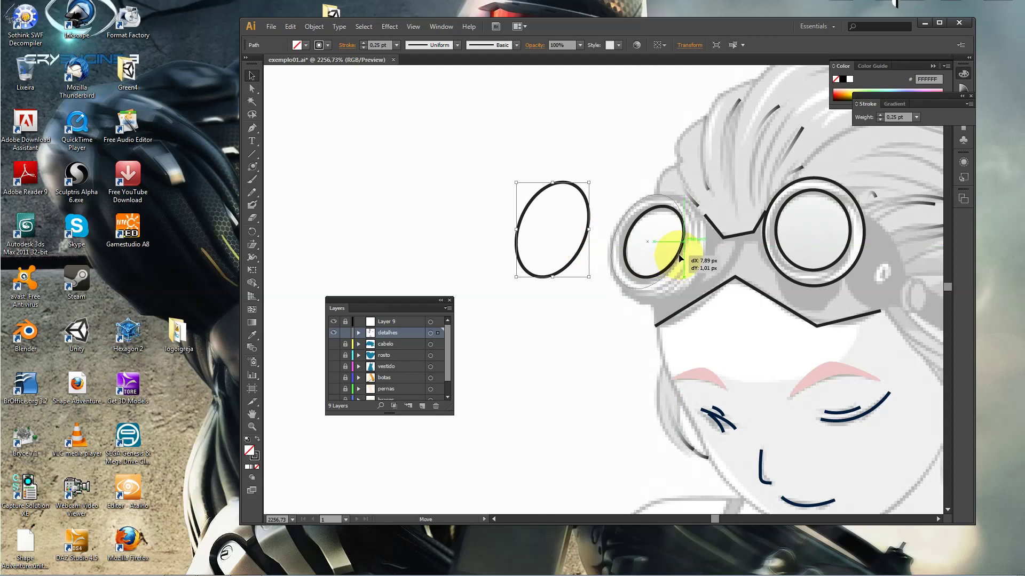
pyautogui.moveTo(679, 262)
pyautogui.mouseDown()
pyautogui.moveTo(683, 300)
pyautogui.moveTo(673, 278)
pyautogui.mouseUp()
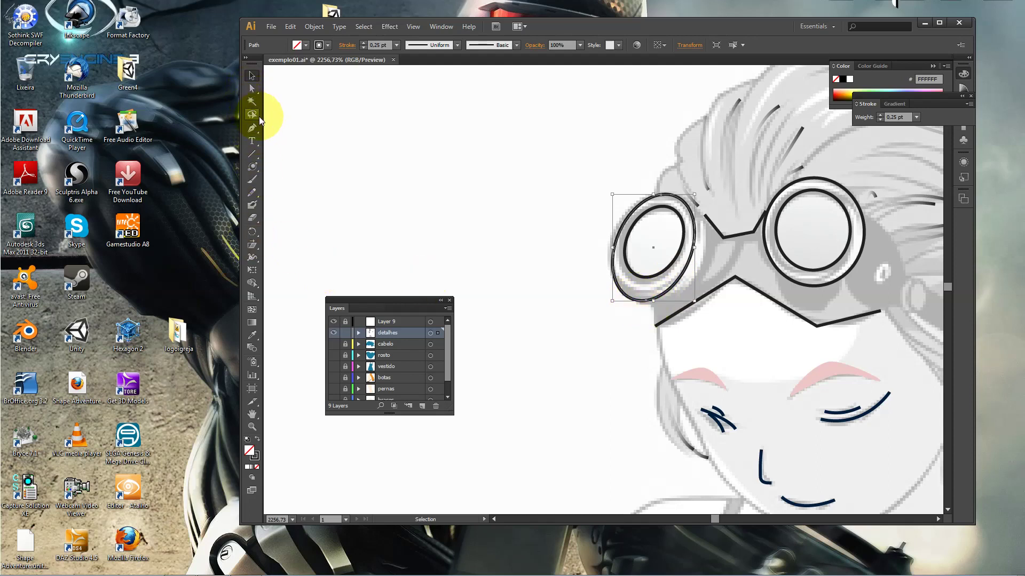
# Drag the outer ellipse's right, bottom, top and left anchors to reshape it, then deselect
pyautogui.click(253, 132)
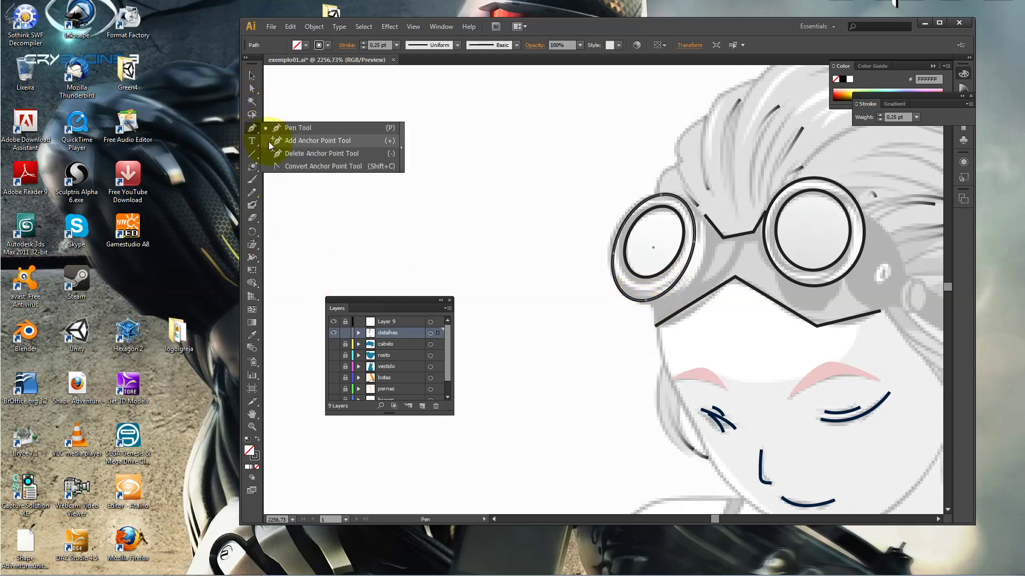
pyautogui.click(252, 87)
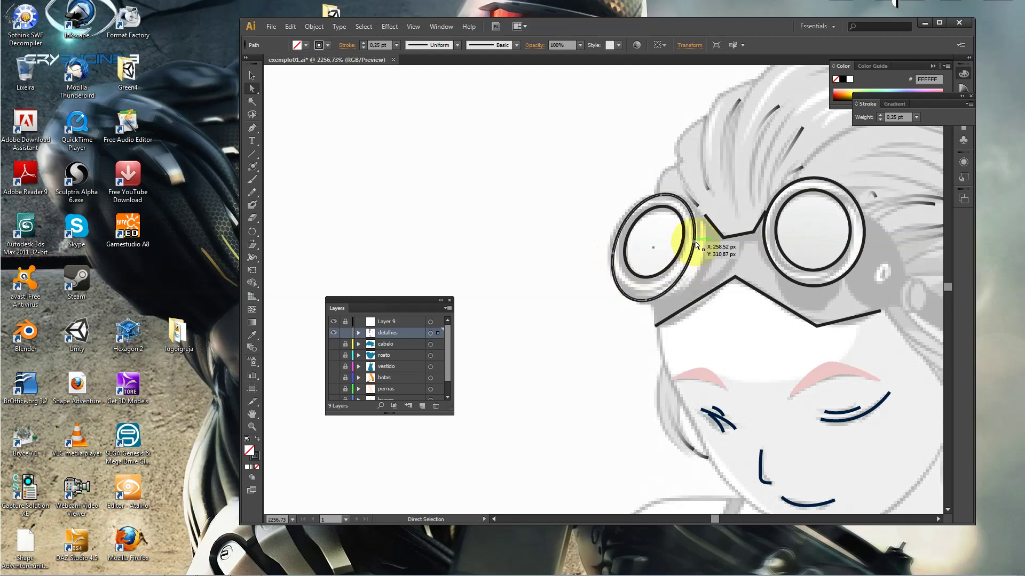
pyautogui.moveTo(695, 243); pyautogui.dragTo(705, 249)
pyautogui.moveTo(648, 300); pyautogui.dragTo(656, 303)
pyautogui.moveTo(662, 196); pyautogui.dragTo(660, 201)
pyautogui.moveTo(616, 254); pyautogui.dragTo(611, 245)
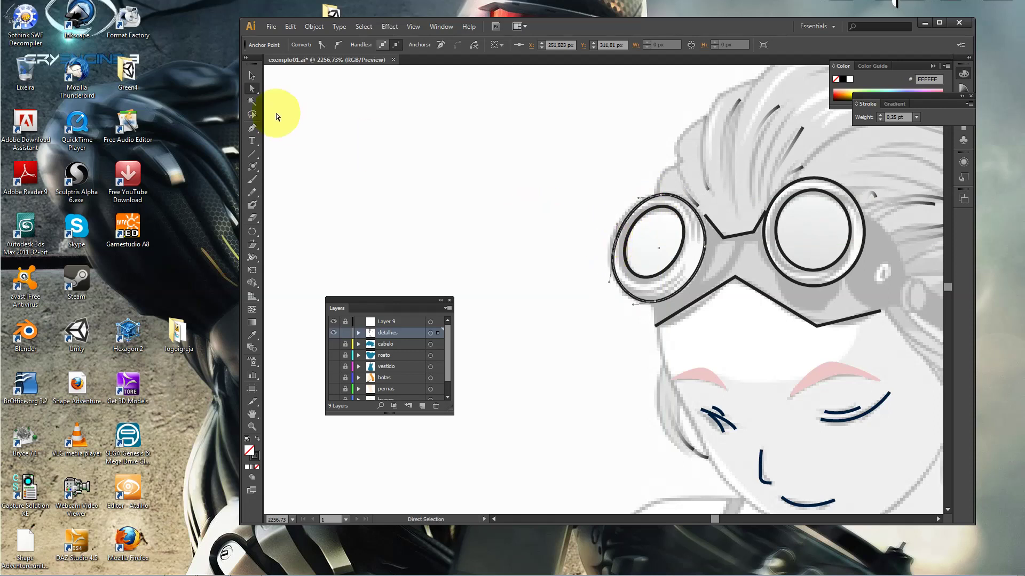
pyautogui.click(253, 77)
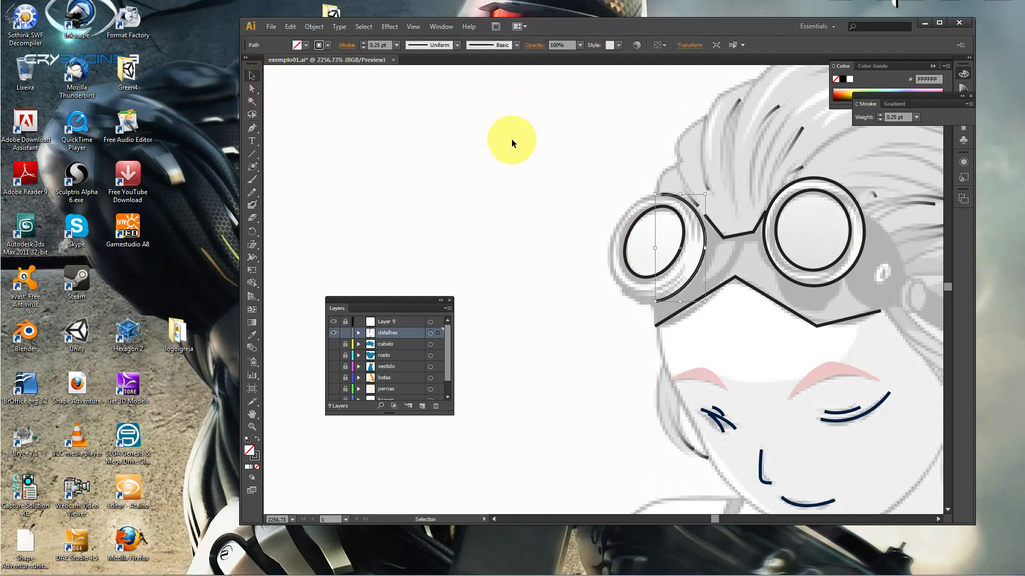
pyautogui.click(517, 190)
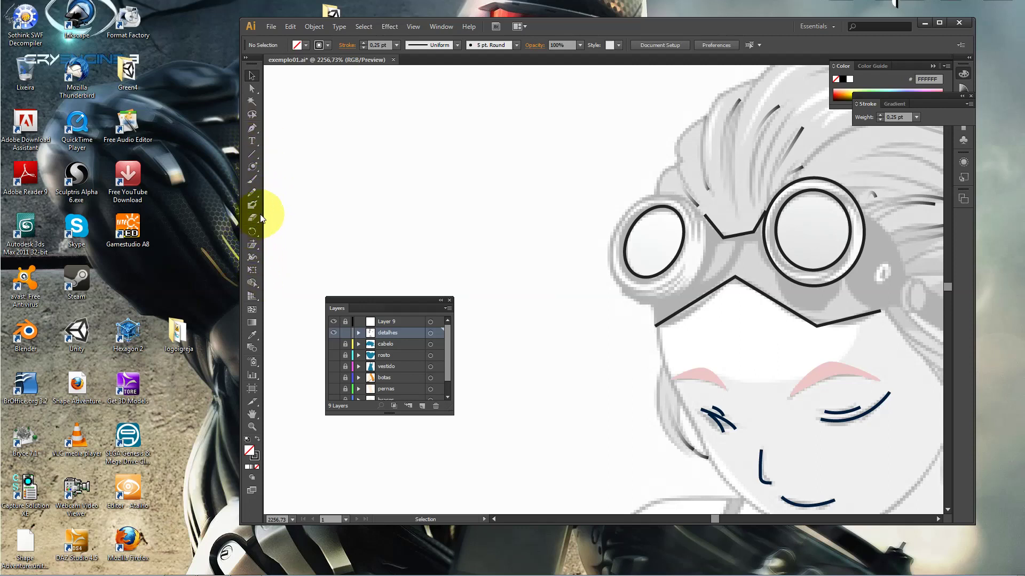
pyautogui.click(253, 166)
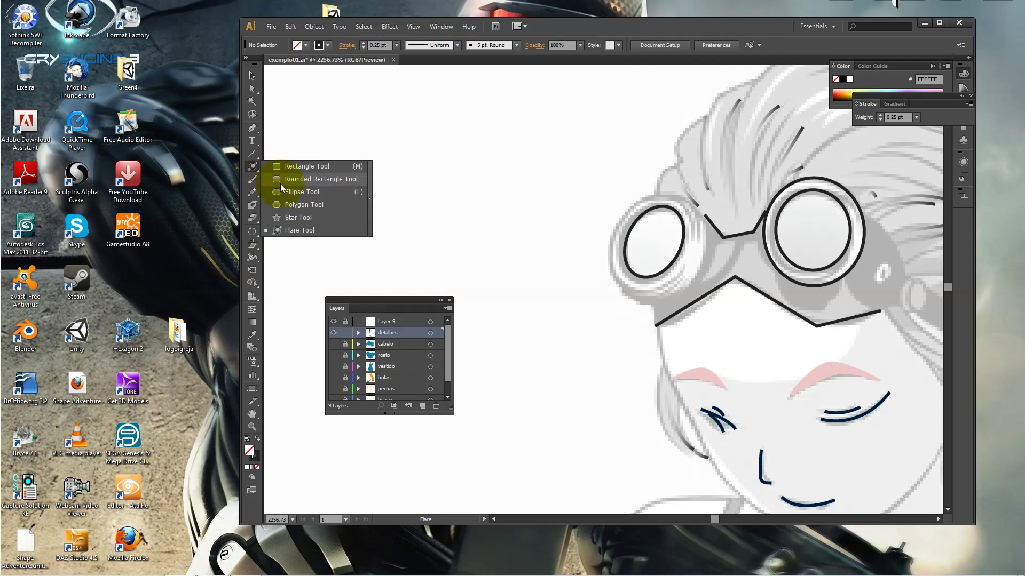
# Draw an ellipse around the left goggle, shear it to a tilt, and move it onto the rim
pyautogui.click(283, 191)
pyautogui.moveTo(618, 208); pyautogui.dragTo(710, 302)
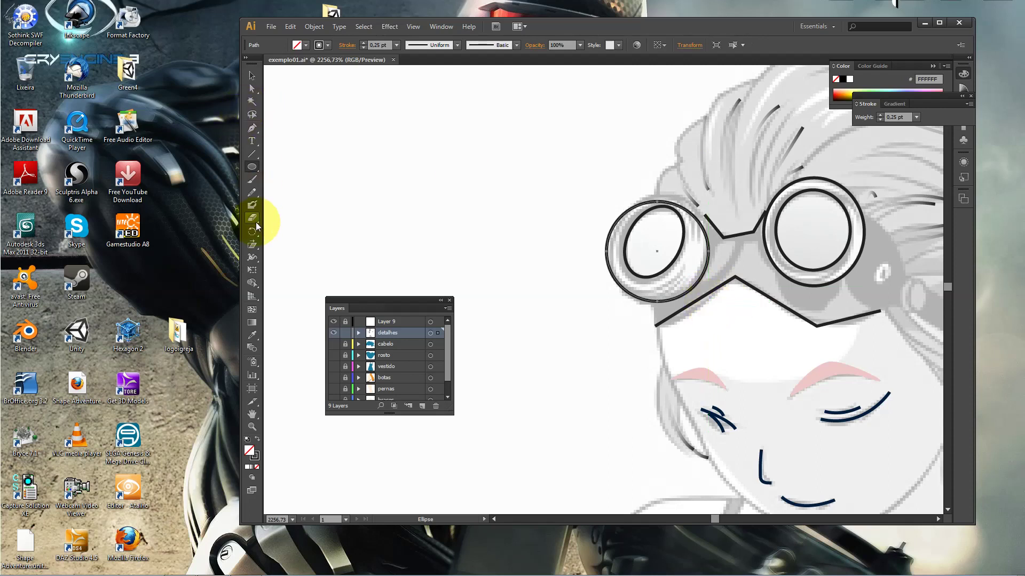
pyautogui.click(258, 245)
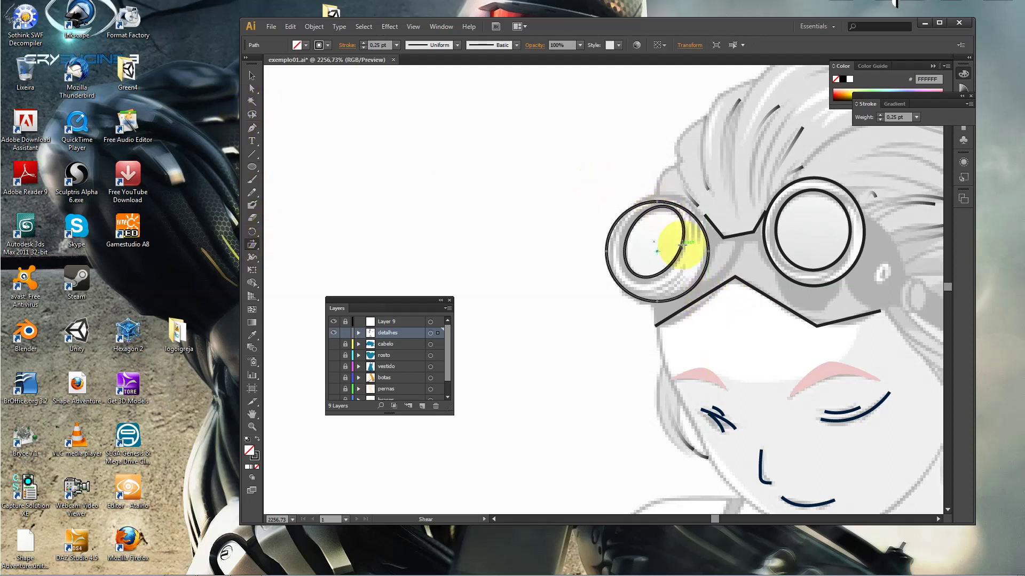
pyautogui.moveTo(660, 303); pyautogui.dragTo(647, 302)
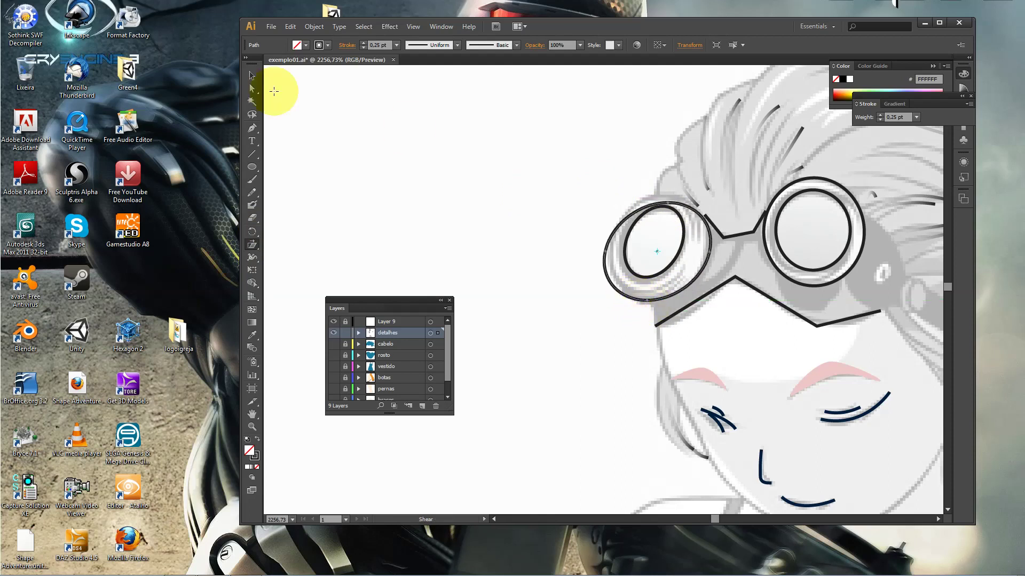
pyautogui.click(252, 75)
pyautogui.moveTo(629, 223); pyautogui.dragTo(626, 214)
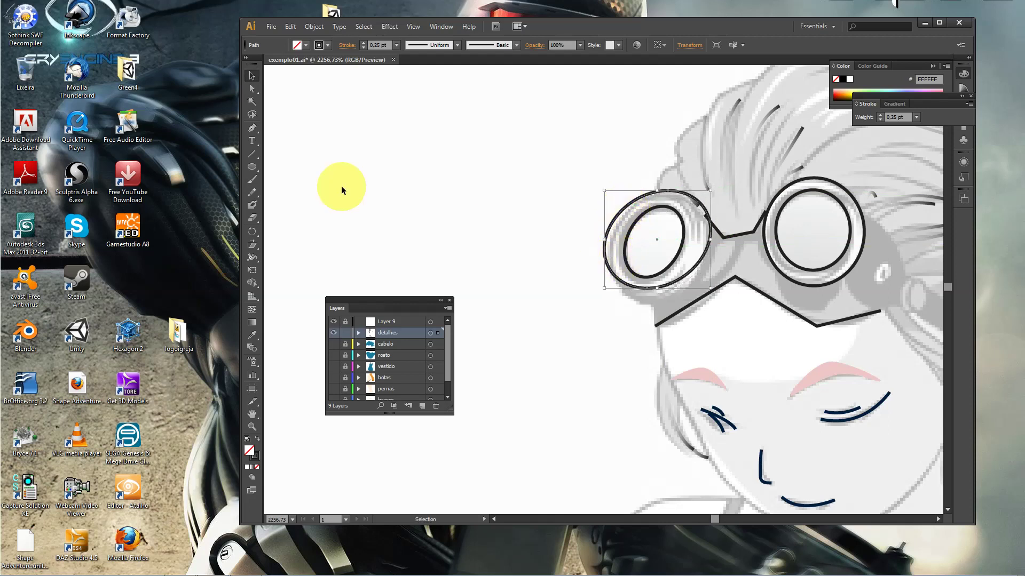
# Adjust the rim ellipse's left, bottom, right and top anchors to hug the goggle
pyautogui.click(251, 88)
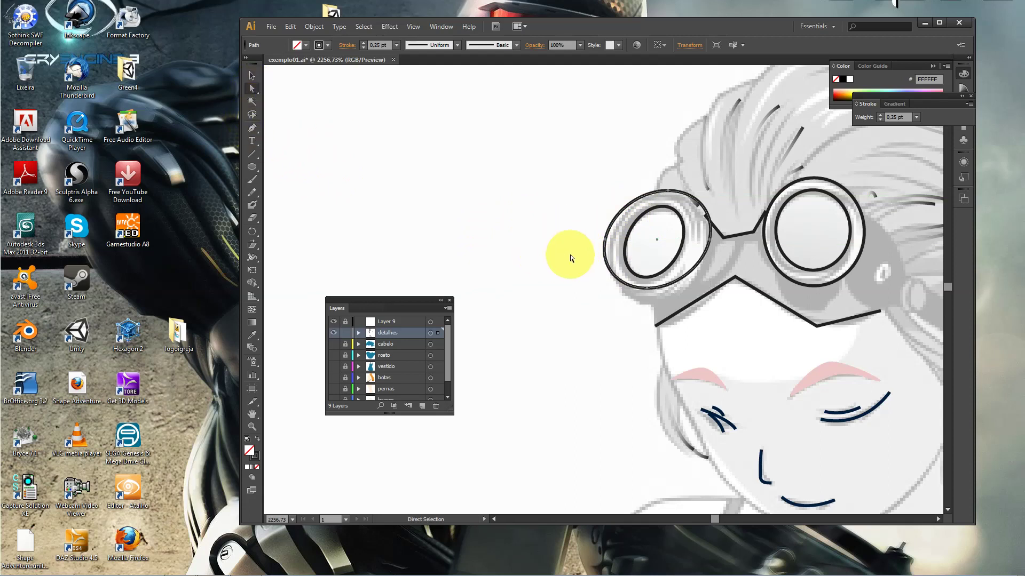
pyautogui.moveTo(609, 246); pyautogui.dragTo(608, 242)
pyautogui.moveTo(649, 288); pyautogui.dragTo(651, 309)
pyautogui.moveTo(709, 241); pyautogui.dragTo(706, 258)
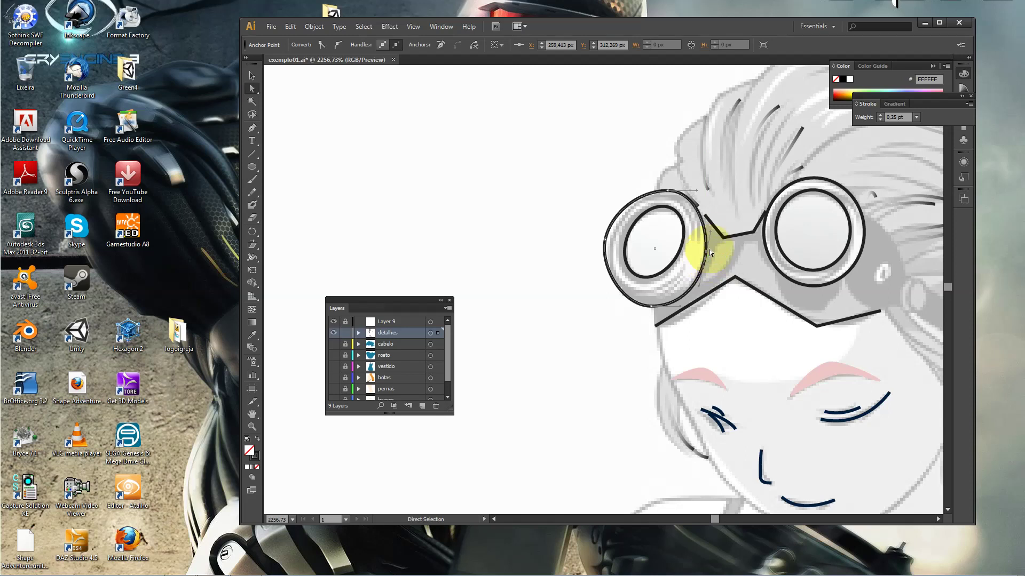
pyautogui.moveTo(669, 193); pyautogui.dragTo(665, 199)
pyautogui.moveTo(612, 244); pyautogui.dragTo(606, 247)
# Move the lens's top anchor onto the bridge junction and deselect the path
pyautogui.click(664, 200)
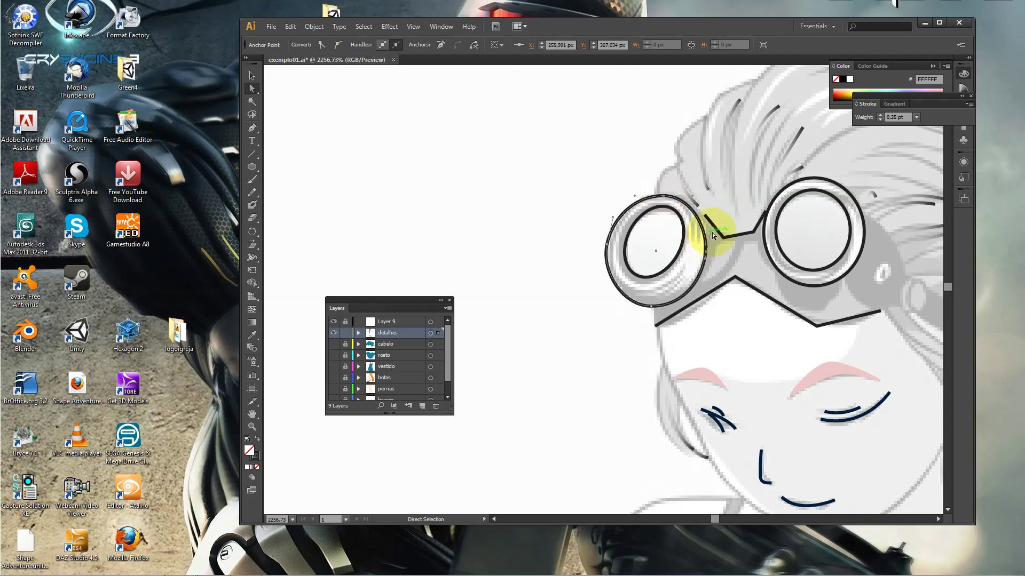
pyautogui.moveTo(712, 233); pyautogui.dragTo(716, 227)
pyautogui.click(651, 307)
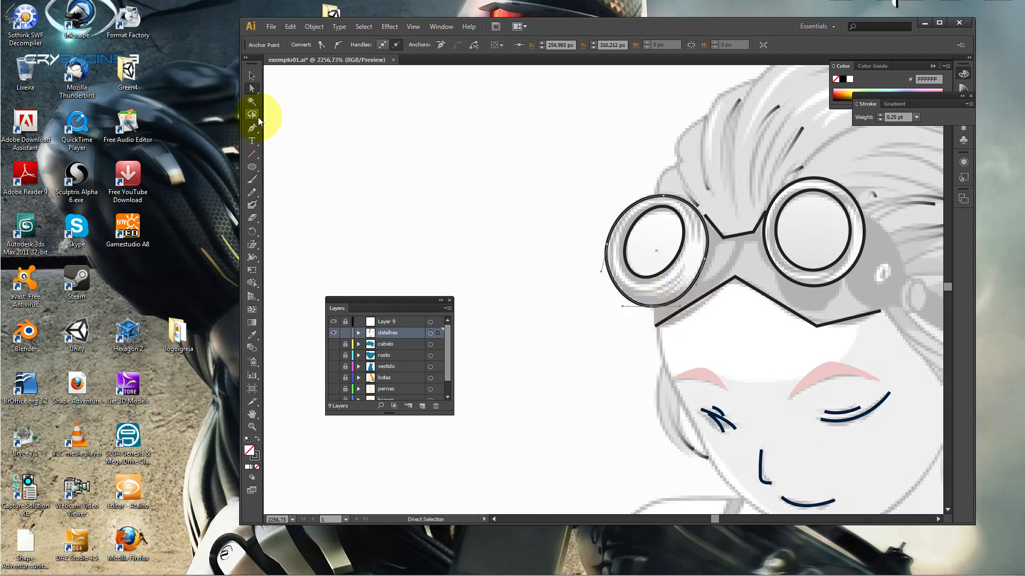
pyautogui.click(252, 75)
pyautogui.click(573, 243)
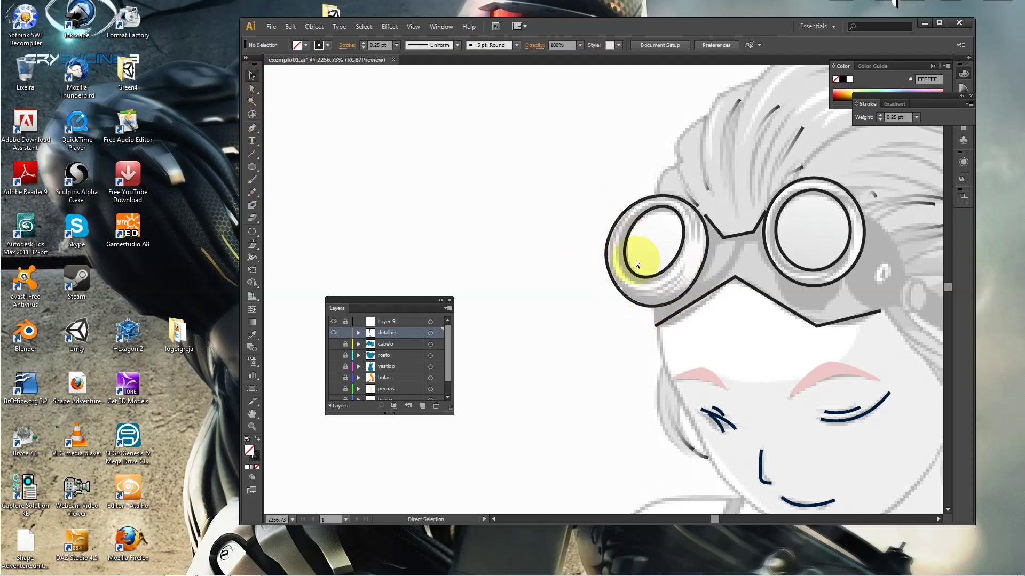
# Draw five Pencil strokes along the lower, right and left inner edges of the left rim
pyautogui.scroll(-2, 637, 264)
pyautogui.scroll(-1, 614, 294)
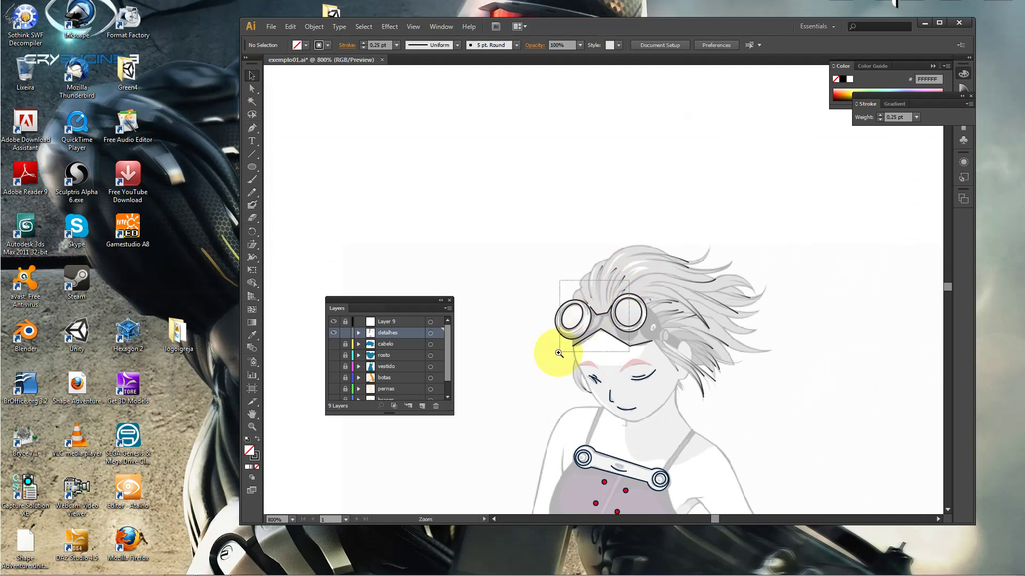
pyautogui.scroll(5, 579, 332)
pyautogui.scroll(-2, 556, 354)
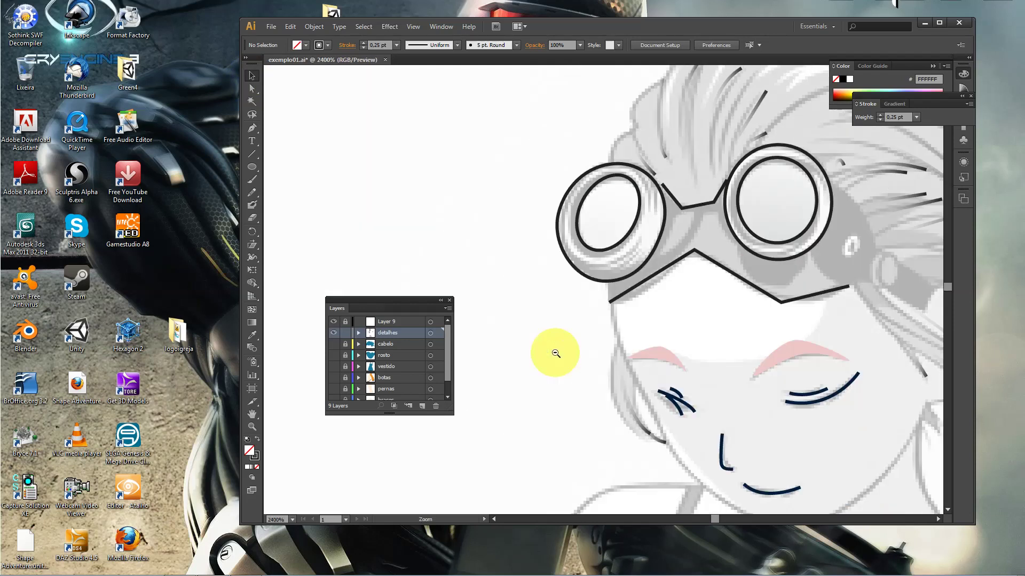
pyautogui.click(256, 194)
pyautogui.moveTo(623, 261); pyautogui.dragTo(591, 271)
pyautogui.moveTo(641, 237); pyautogui.dragTo(616, 274)
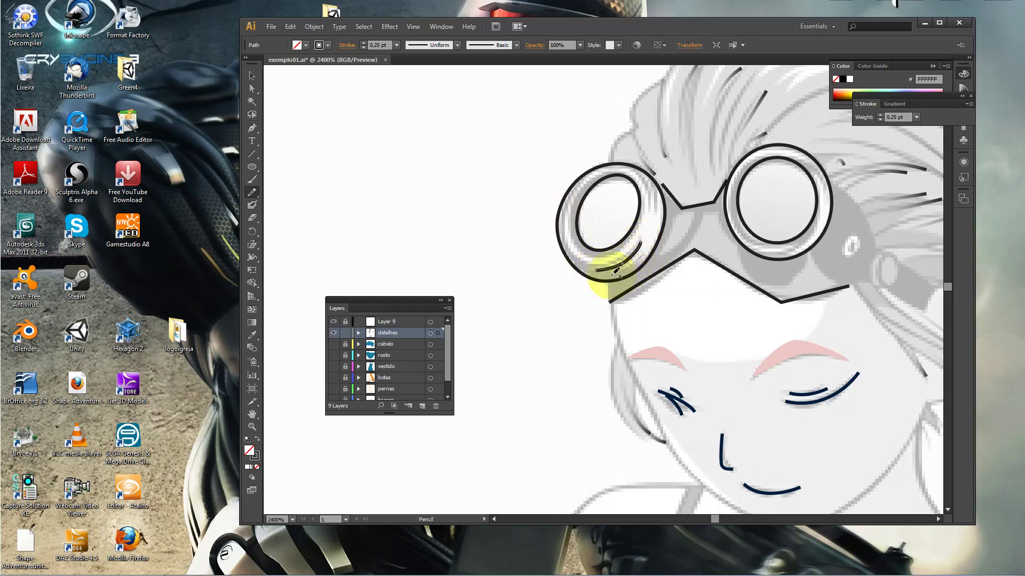
pyautogui.moveTo(656, 215)
pyautogui.mouseDown()
pyautogui.moveTo(643, 169)
pyautogui.moveTo(649, 197)
pyautogui.mouseUp()
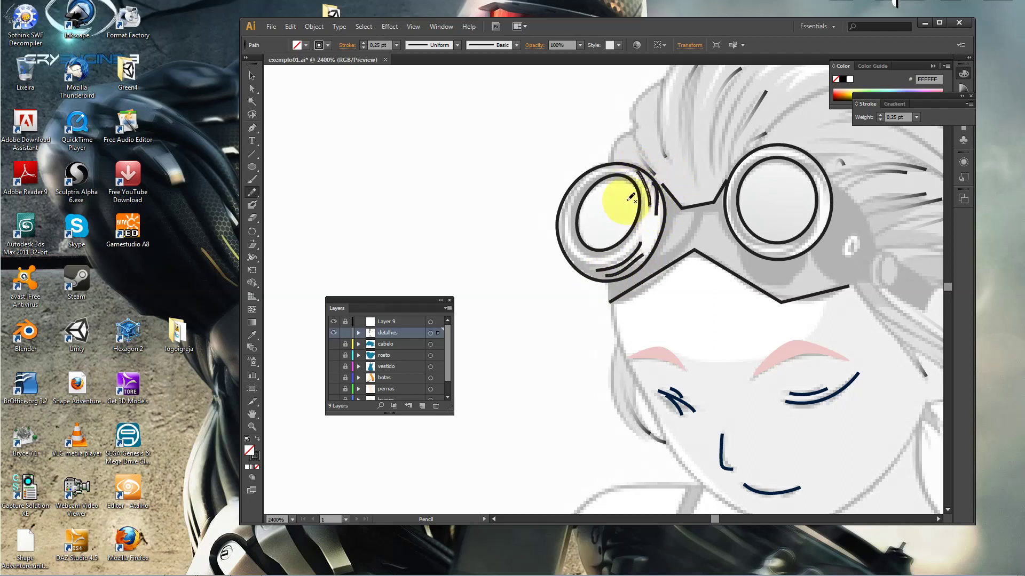
pyautogui.moveTo(574, 194); pyautogui.dragTo(563, 240)
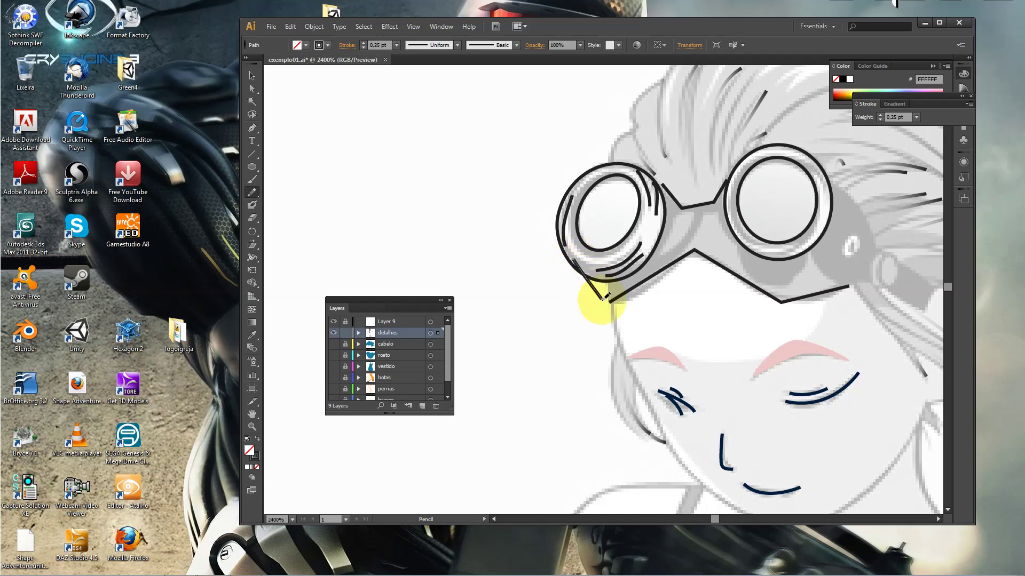
pyautogui.moveTo(595, 293); pyautogui.dragTo(666, 258)
pyautogui.scroll(-2, 666, 258)
pyautogui.scroll(-1, 666, 258)
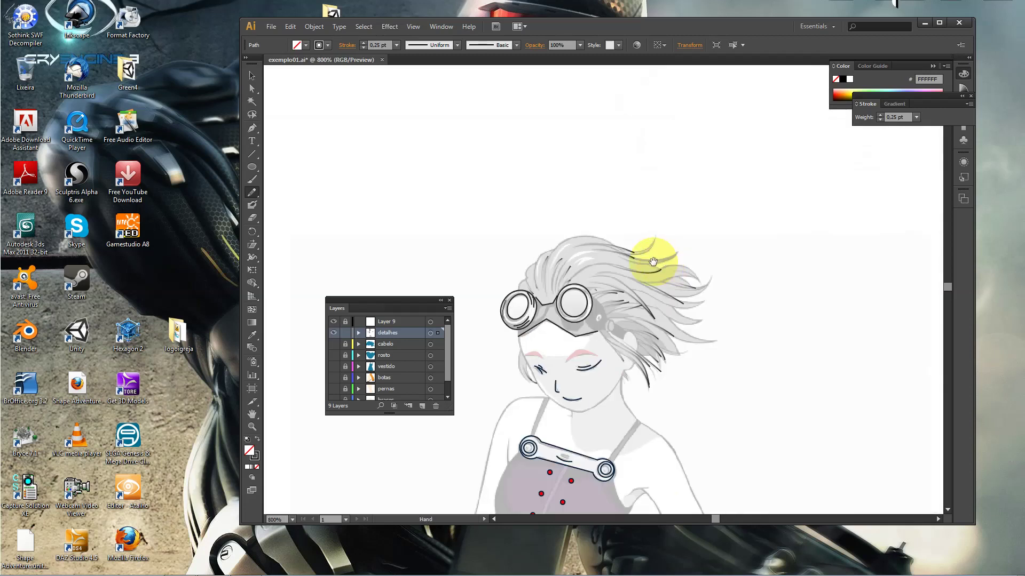
# Convert the band corner and goggle bridge corner into smooth curved anchors
pyautogui.click(252, 76)
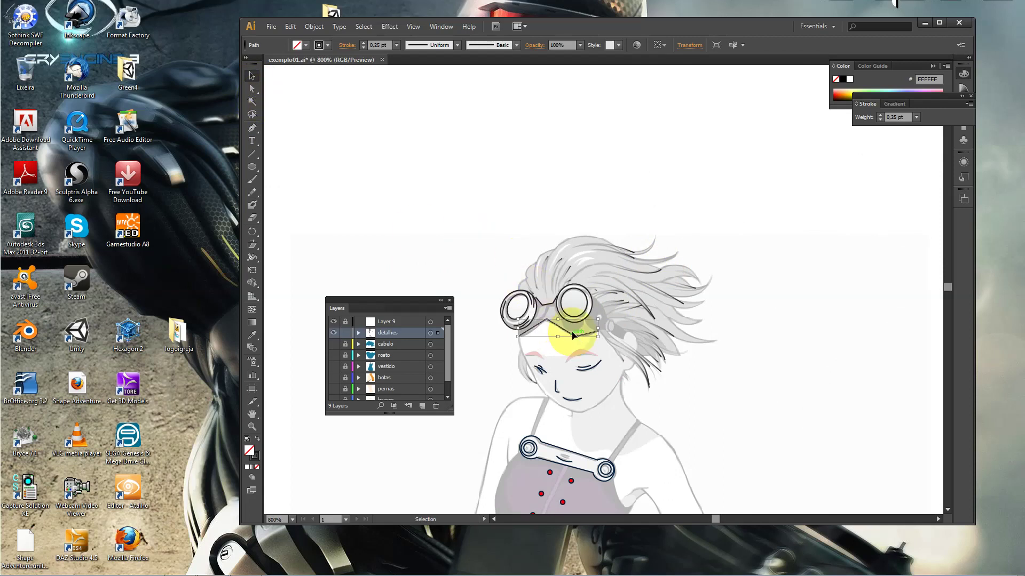
pyautogui.scroll(2, 503, 309)
pyautogui.scroll(2, 576, 210)
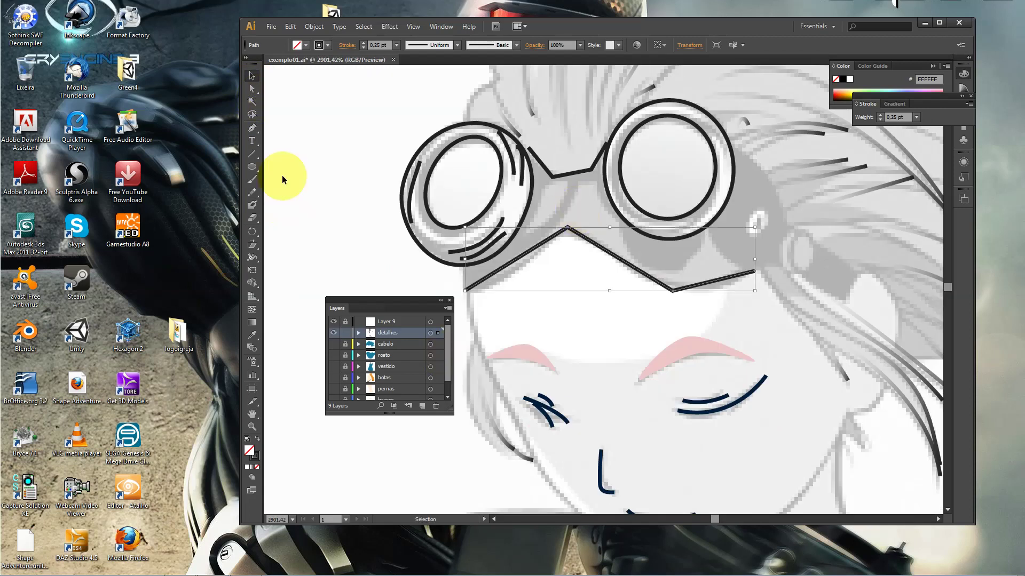
pyautogui.click(256, 172)
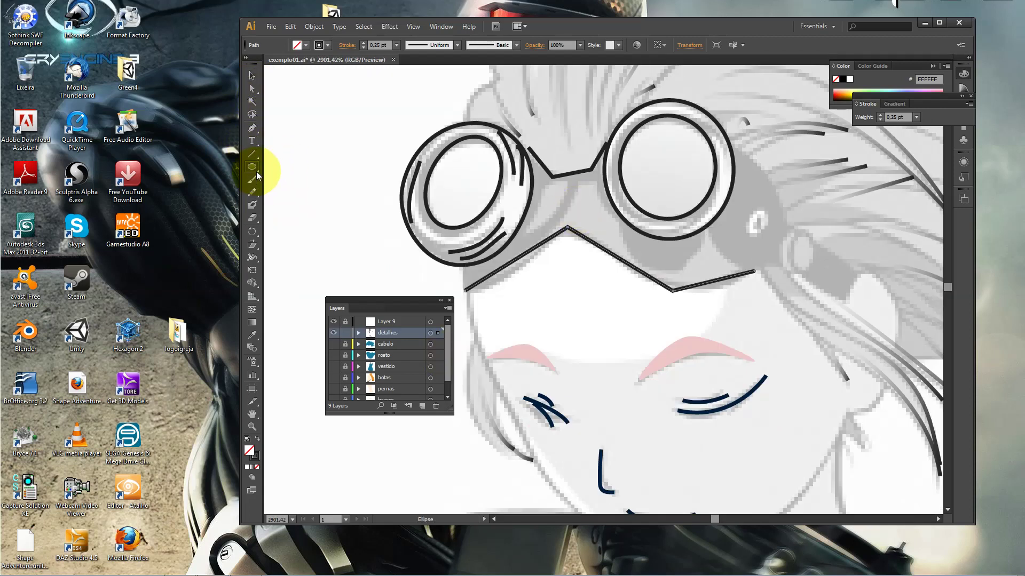
pyautogui.click(255, 140)
pyautogui.click(253, 129)
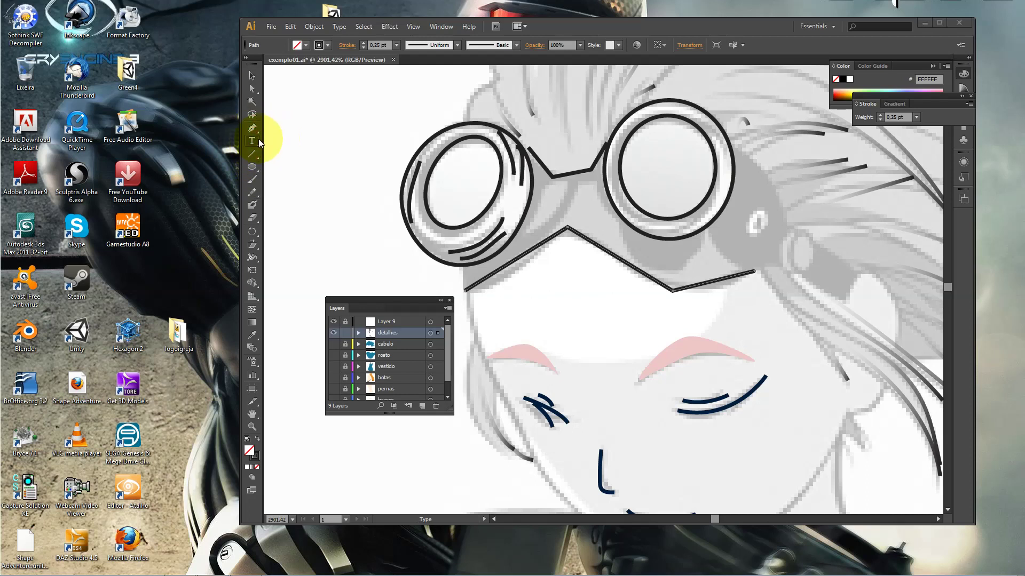
pyautogui.moveTo(260, 134); pyautogui.dragTo(288, 170)
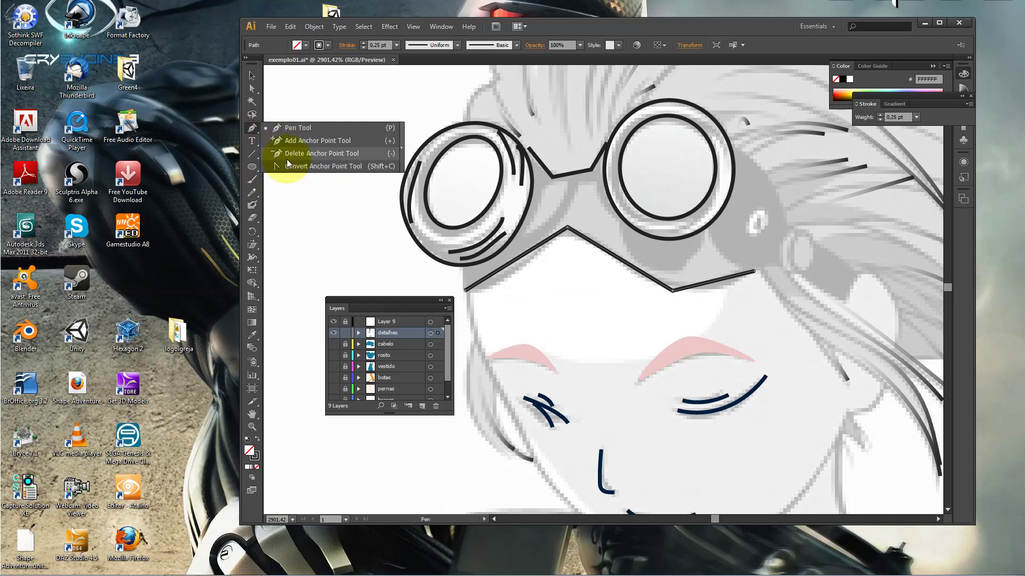
pyautogui.moveTo(673, 291); pyautogui.dragTo(700, 292)
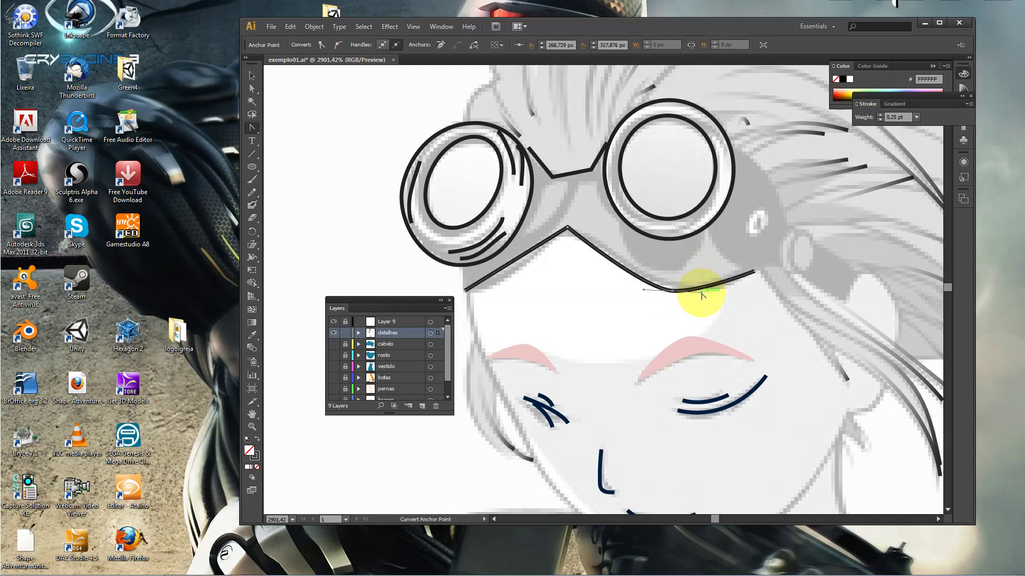
pyautogui.moveTo(567, 229); pyautogui.dragTo(590, 228)
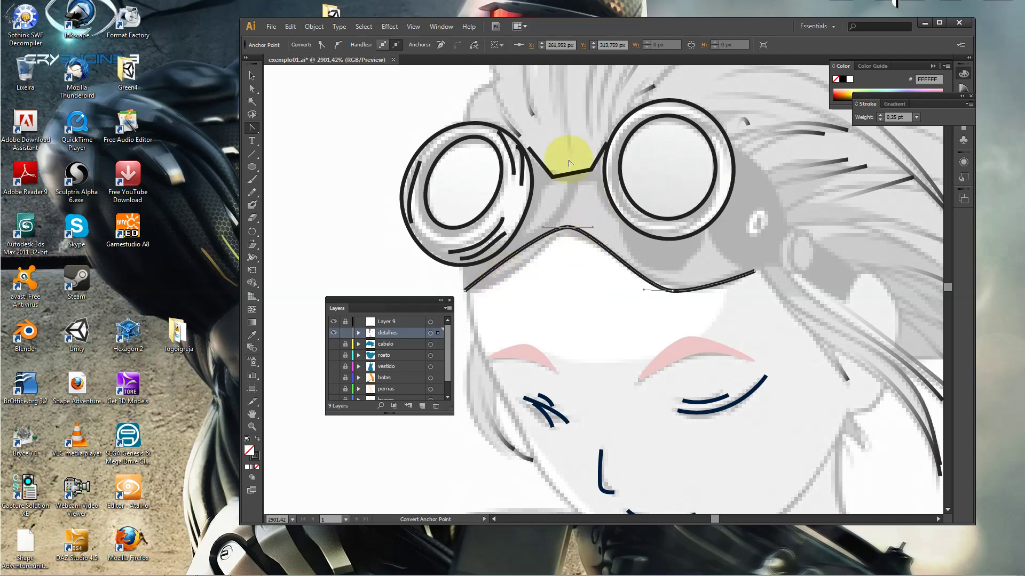
pyautogui.moveTo(552, 180)
pyautogui.mouseDown()
pyautogui.moveTo(600, 177)
pyautogui.moveTo(605, 164)
pyautogui.mouseUp()
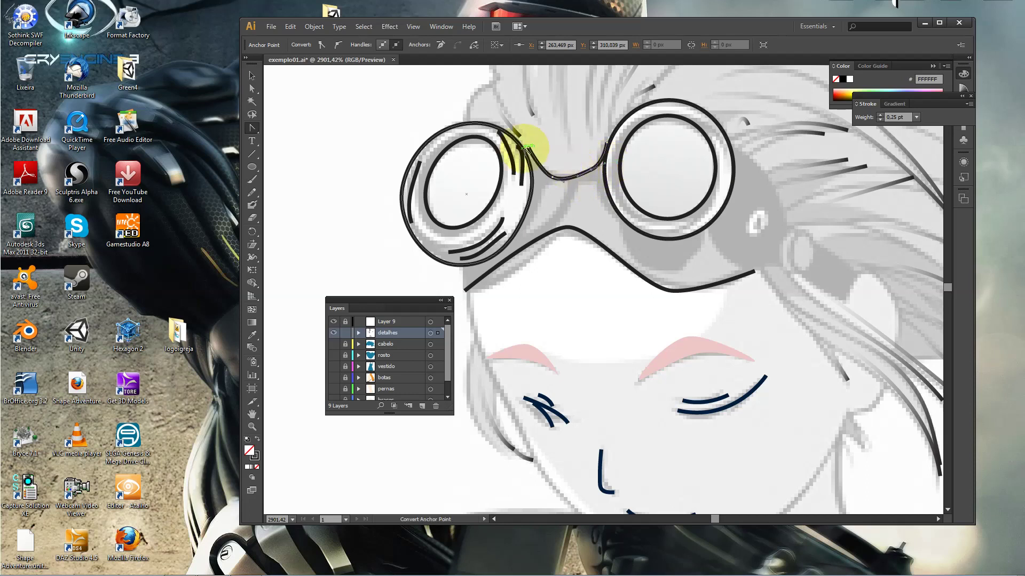
# Pull the bridge anchor left with Direct Selection to refine its curve, then deselect
pyautogui.click(252, 128)
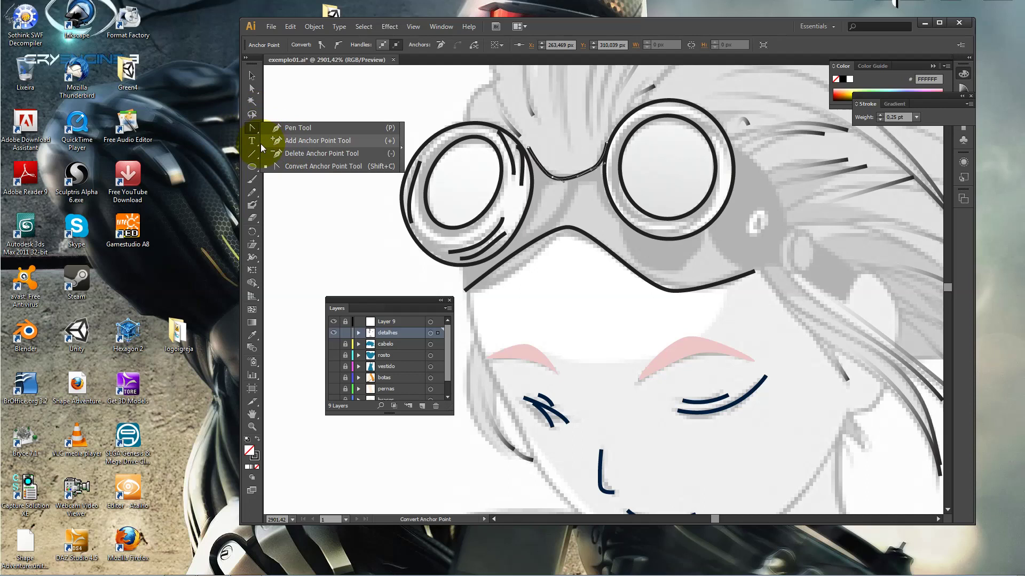
pyautogui.click(252, 89)
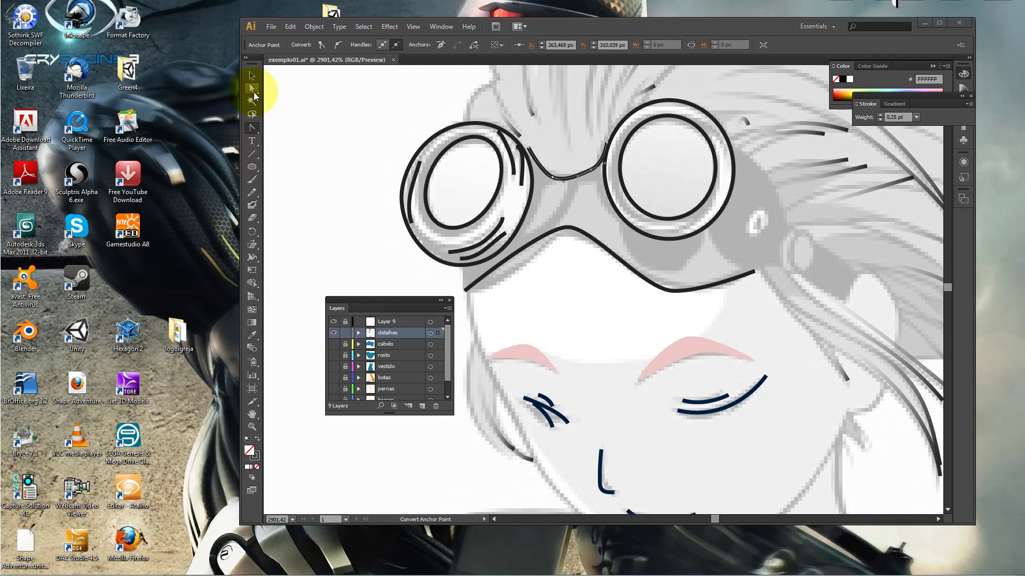
pyautogui.moveTo(529, 151); pyautogui.dragTo(520, 147)
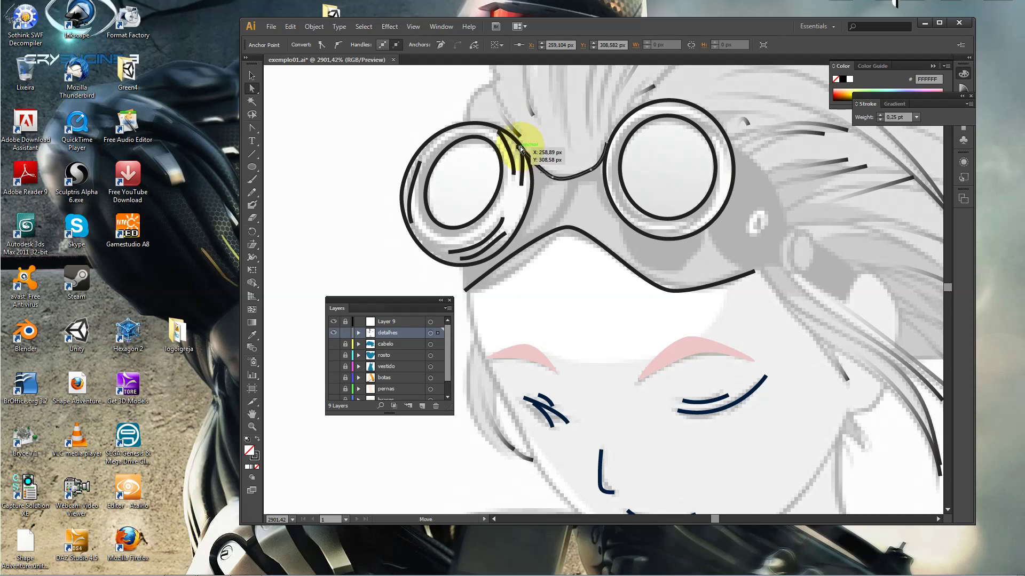
pyautogui.click(608, 144)
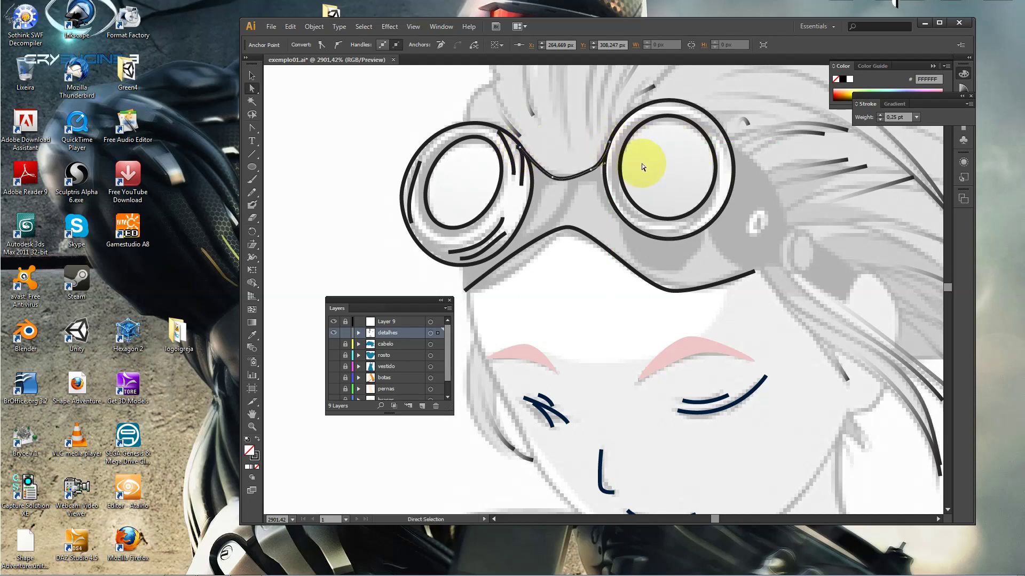
pyautogui.click(737, 203)
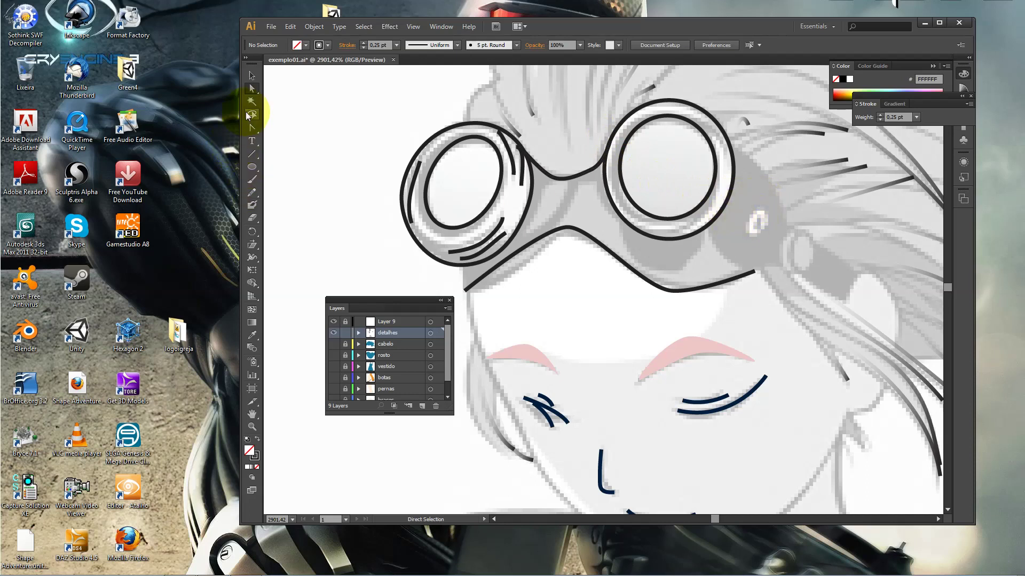
# Draw the goggle strap outline and a small strap piece at the right lens edge
pyautogui.moveTo(252, 128); pyautogui.dragTo(275, 131)
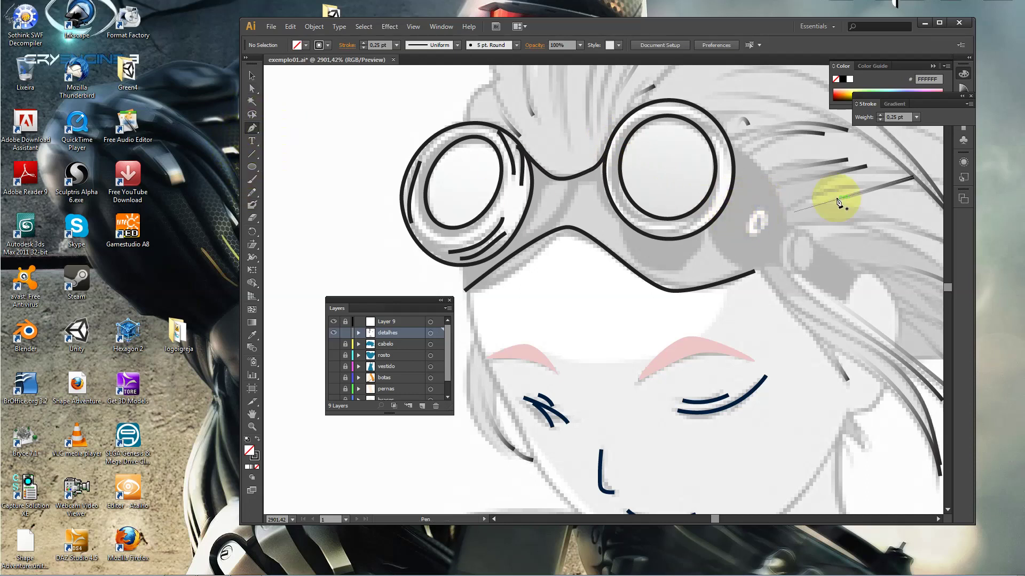
pyautogui.click(729, 144)
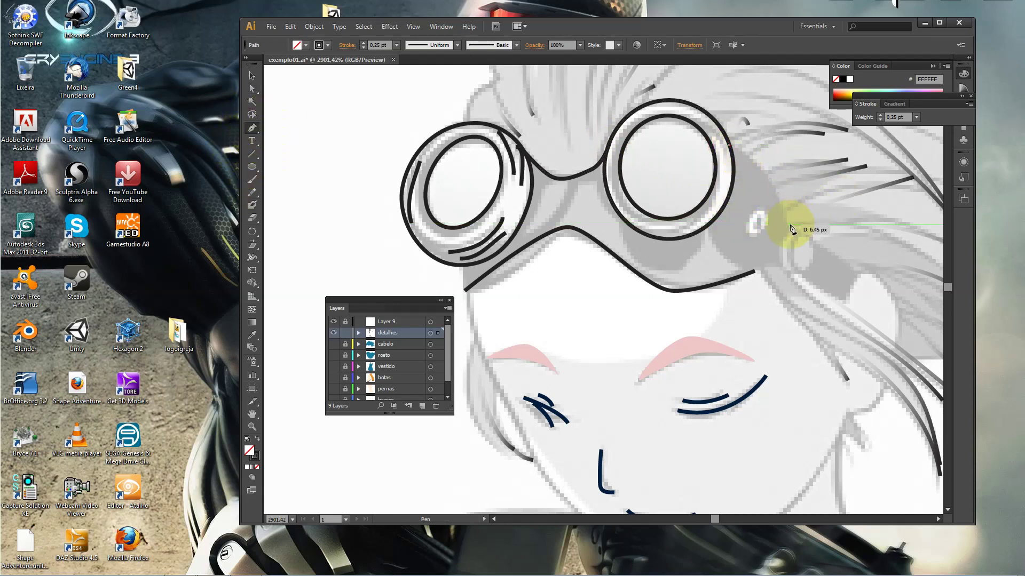
pyautogui.click(790, 230)
pyautogui.moveTo(790, 230); pyautogui.dragTo(857, 276)
pyautogui.click(849, 297)
pyautogui.click(762, 275)
pyautogui.moveTo(760, 274); pyautogui.dragTo(756, 271)
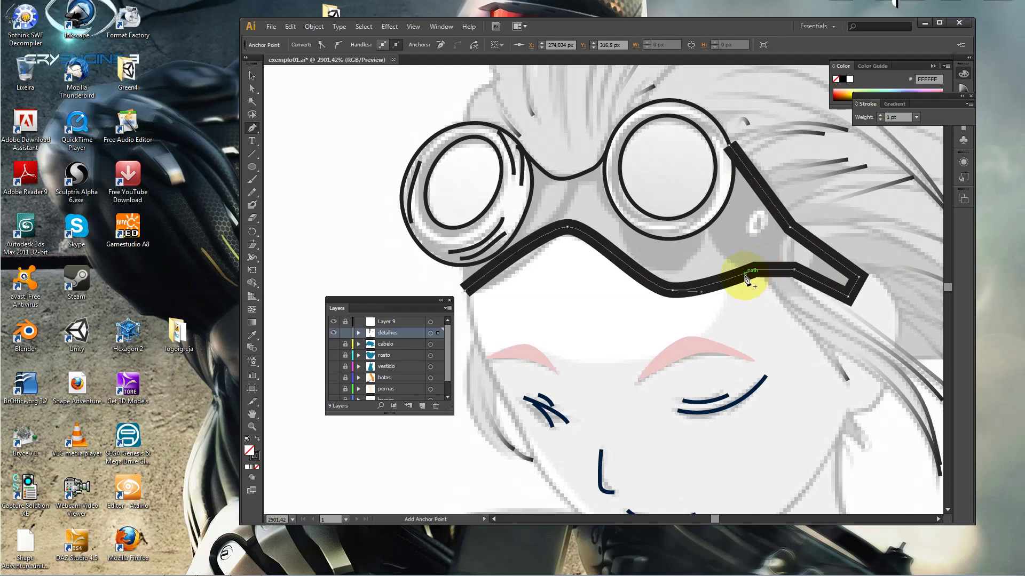
pyautogui.moveTo(706, 231); pyautogui.dragTo(707, 230)
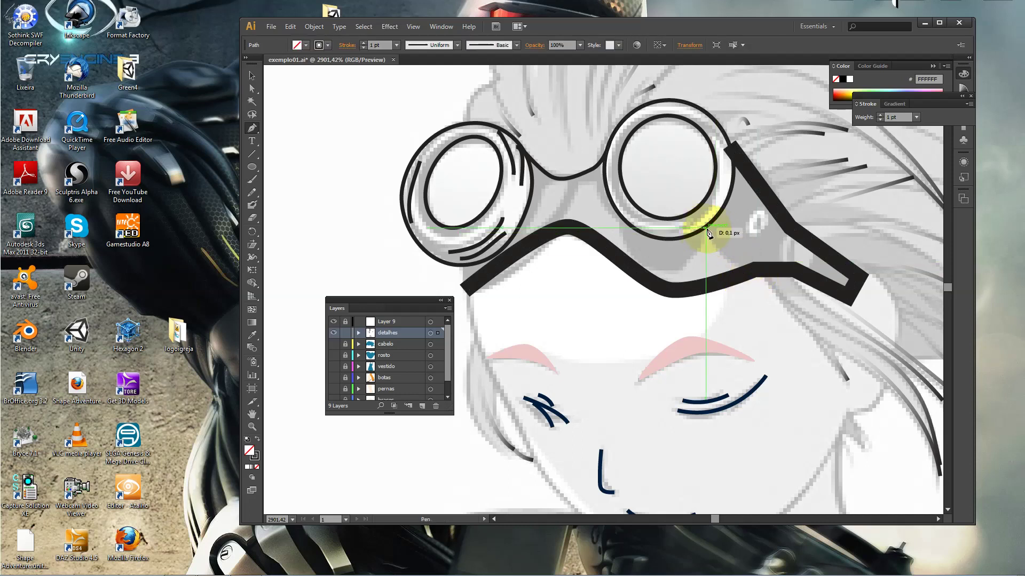
pyautogui.moveTo(735, 297); pyautogui.dragTo(736, 299)
pyautogui.click(252, 75)
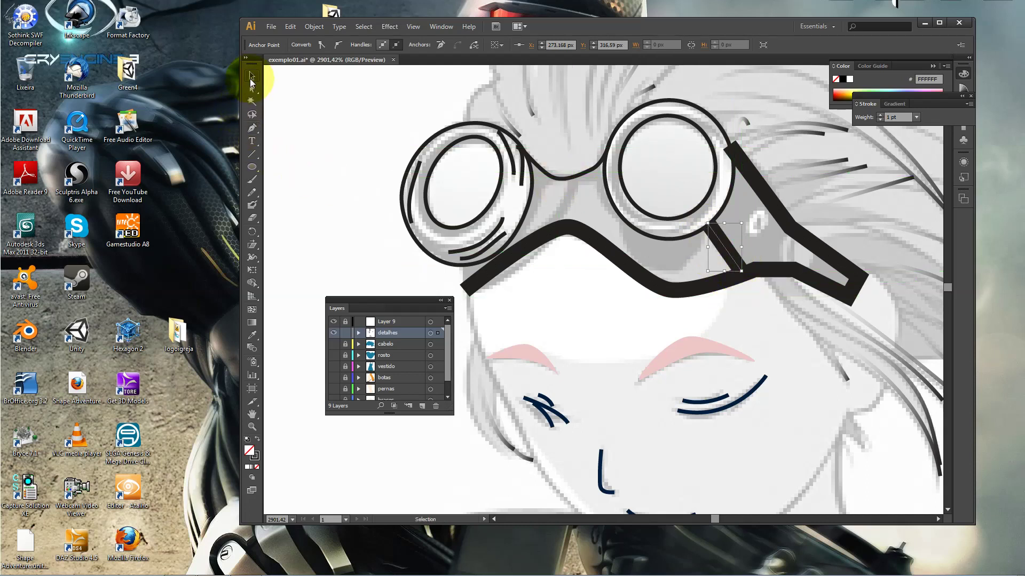
# Set the strap outline and small strap piece to a 0.25 pt stroke weight
pyautogui.click(777, 206)
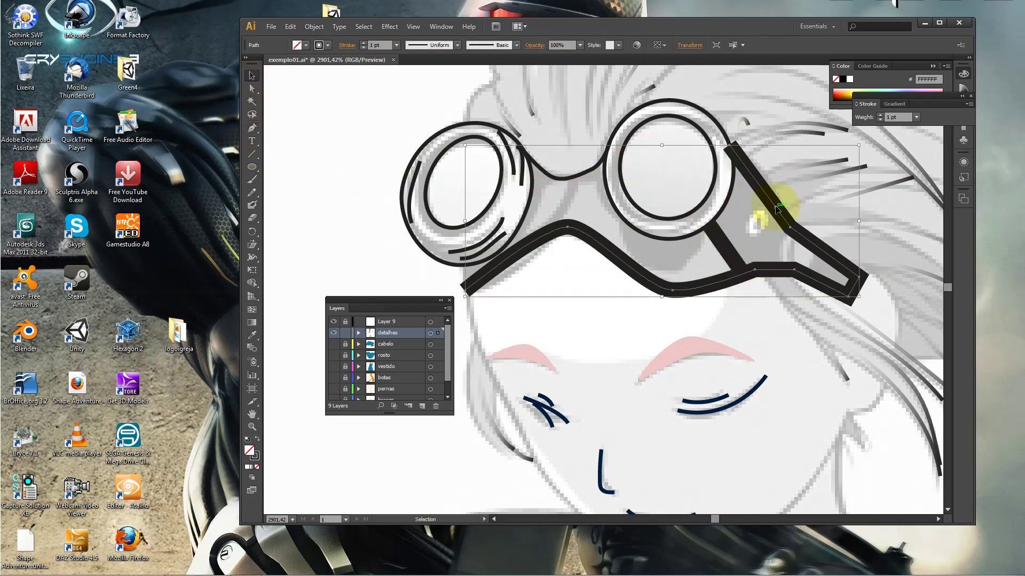
pyautogui.click(915, 121)
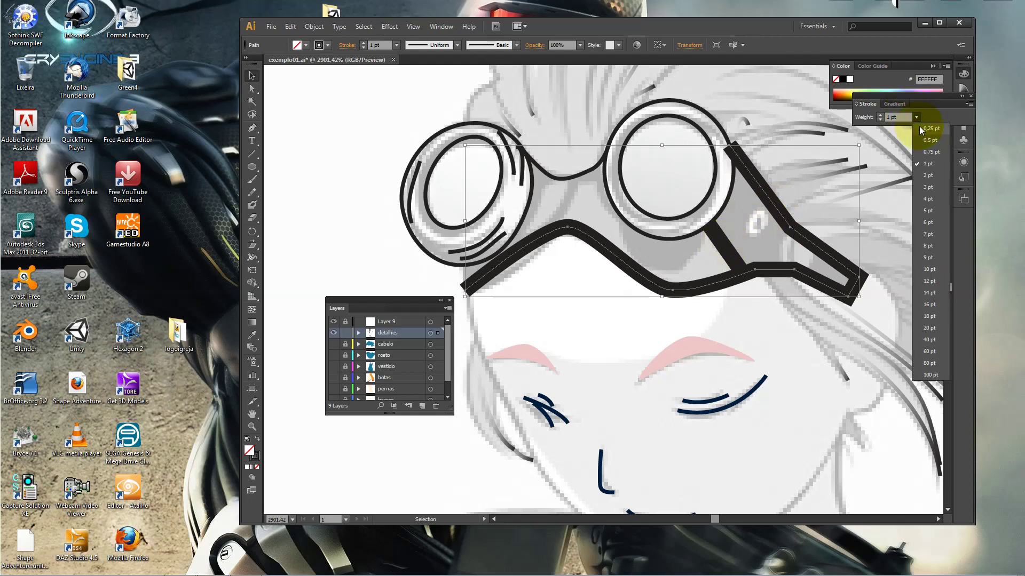
pyautogui.click(715, 235)
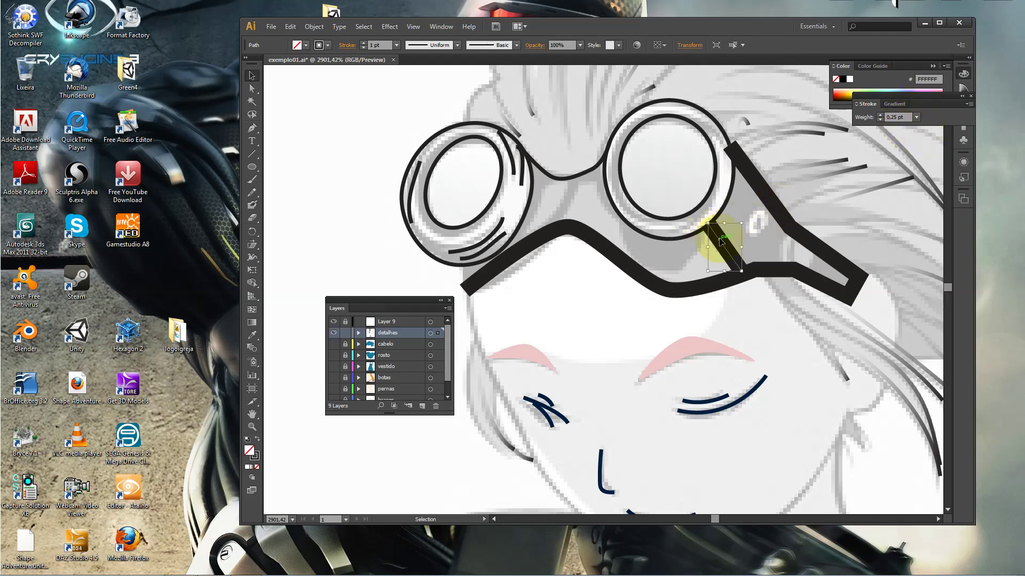
pyautogui.click(917, 118)
pyautogui.click(796, 230)
pyautogui.moveTo(909, 116); pyautogui.dragTo(864, 118)
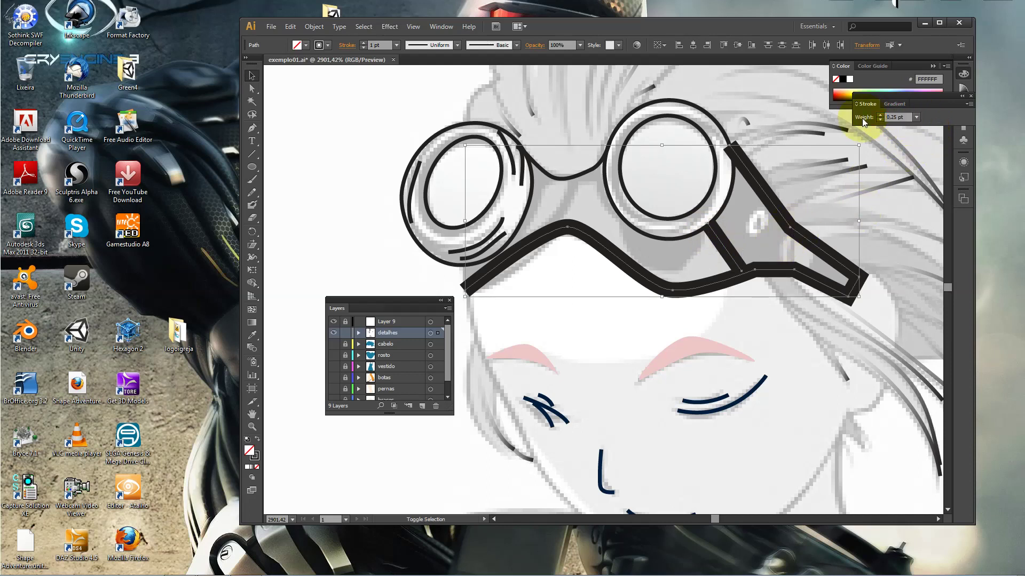
pyautogui.click(321, 160)
pyautogui.click(256, 167)
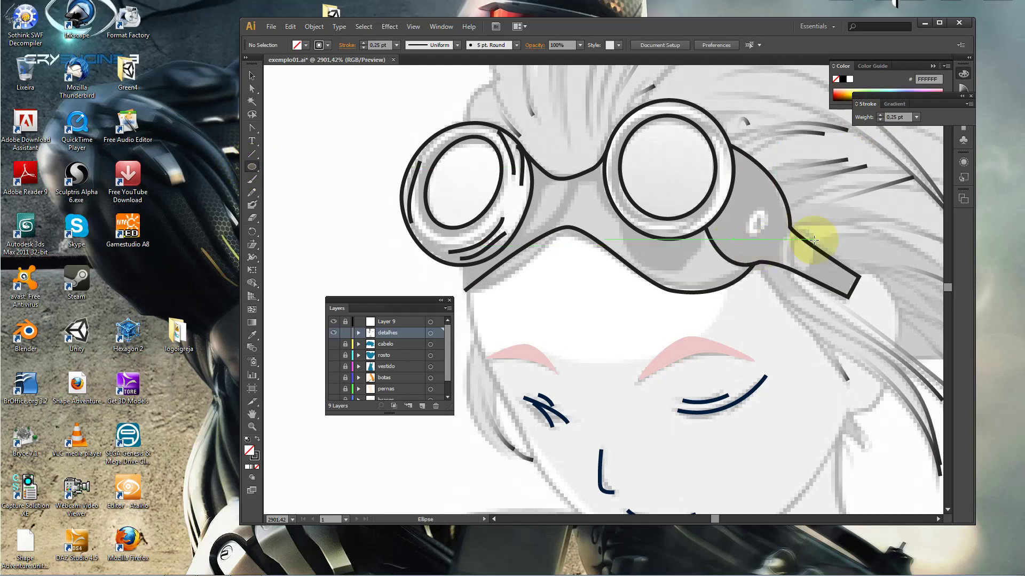
# Draw a small ellipse, shear it into a tilt, and position it over the strap joint
pyautogui.moveTo(788, 232)
pyautogui.mouseDown()
pyautogui.moveTo(825, 277)
pyautogui.moveTo(781, 249)
pyautogui.mouseUp()
pyautogui.click(252, 75)
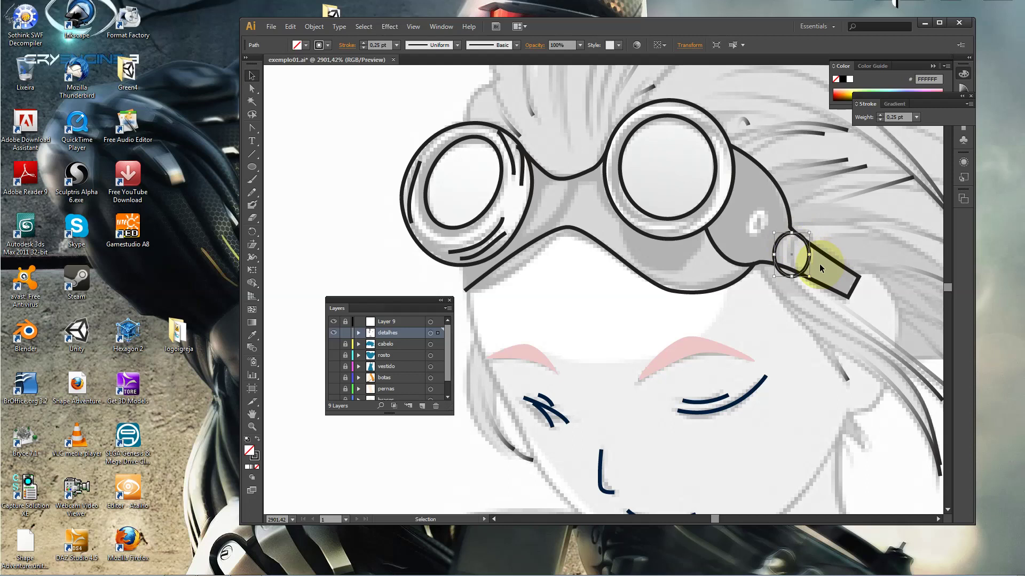
pyautogui.click(252, 245)
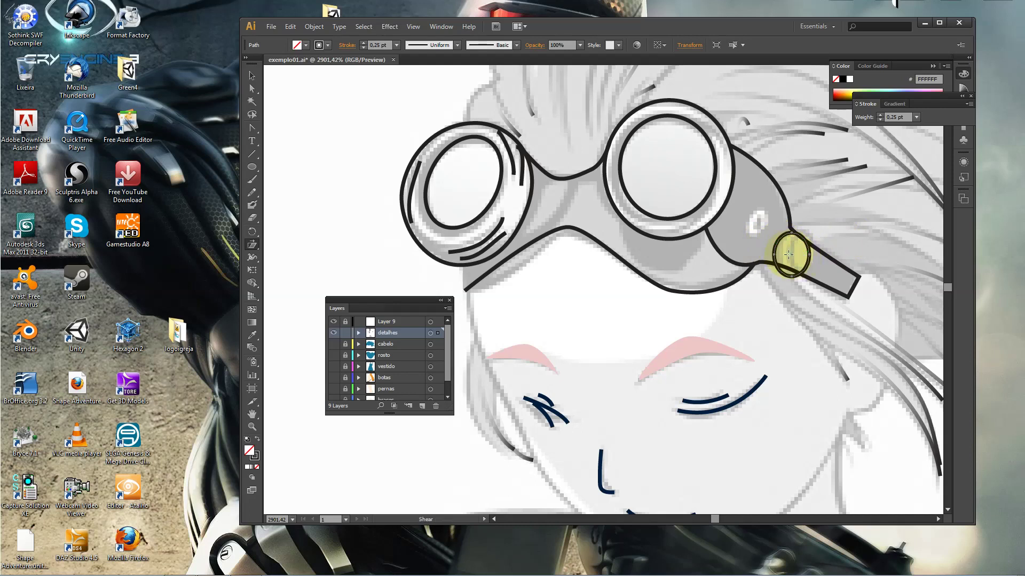
pyautogui.moveTo(809, 261); pyautogui.dragTo(804, 265)
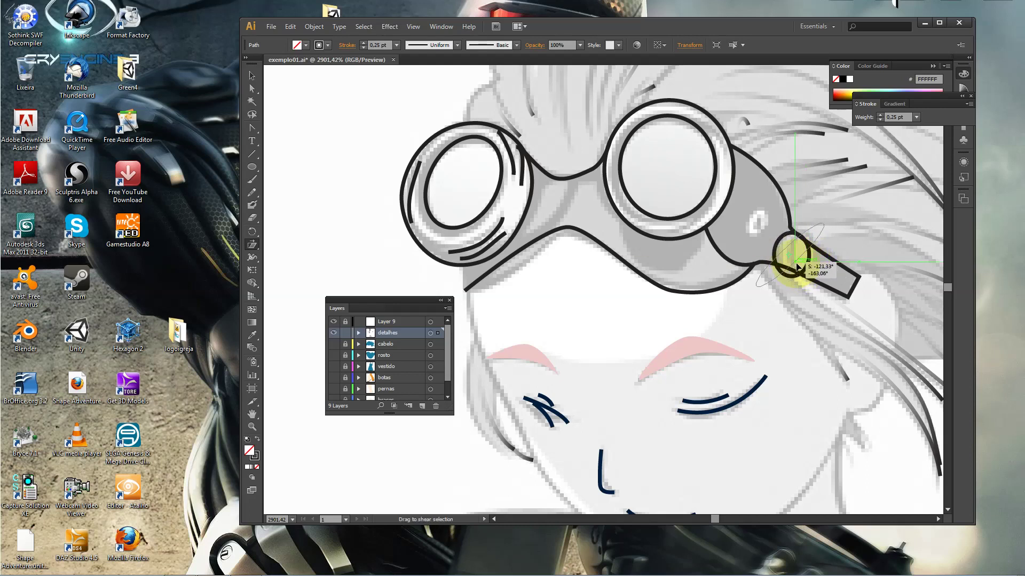
pyautogui.moveTo(796, 267); pyautogui.dragTo(778, 270)
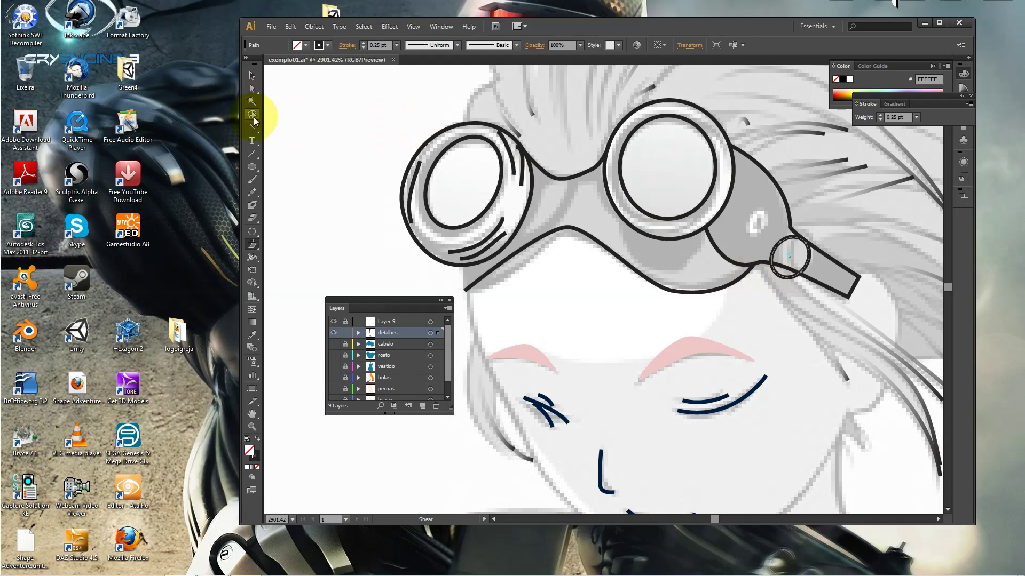
pyautogui.click(252, 77)
pyautogui.moveTo(809, 253); pyautogui.dragTo(818, 246)
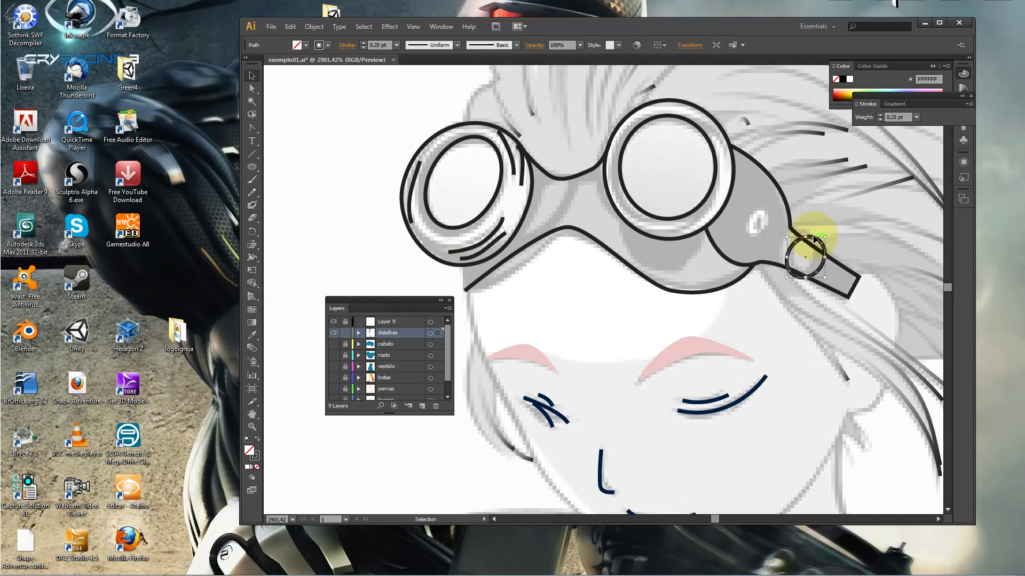
pyautogui.moveTo(795, 248); pyautogui.dragTo(789, 239)
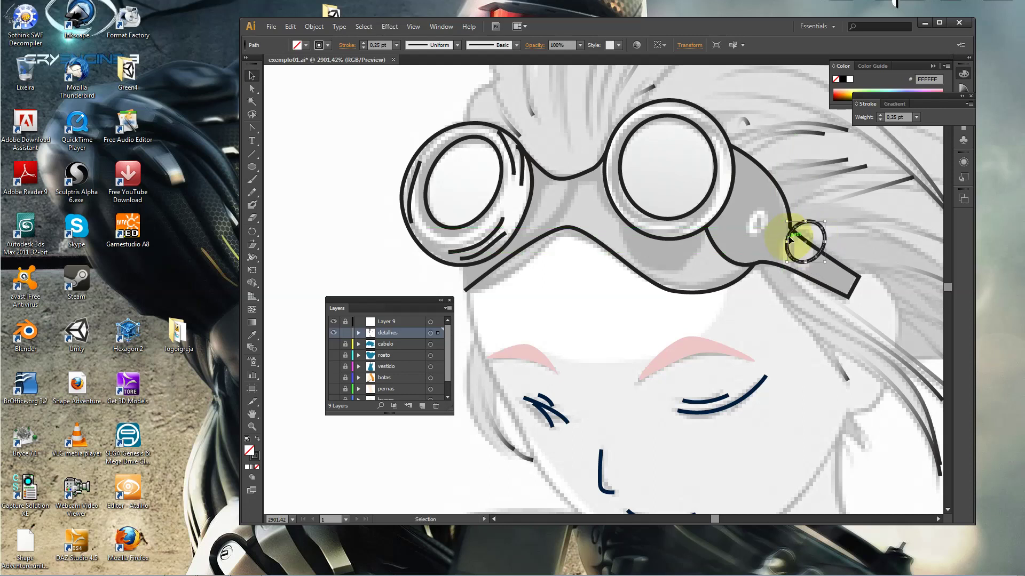
pyautogui.press('Down')
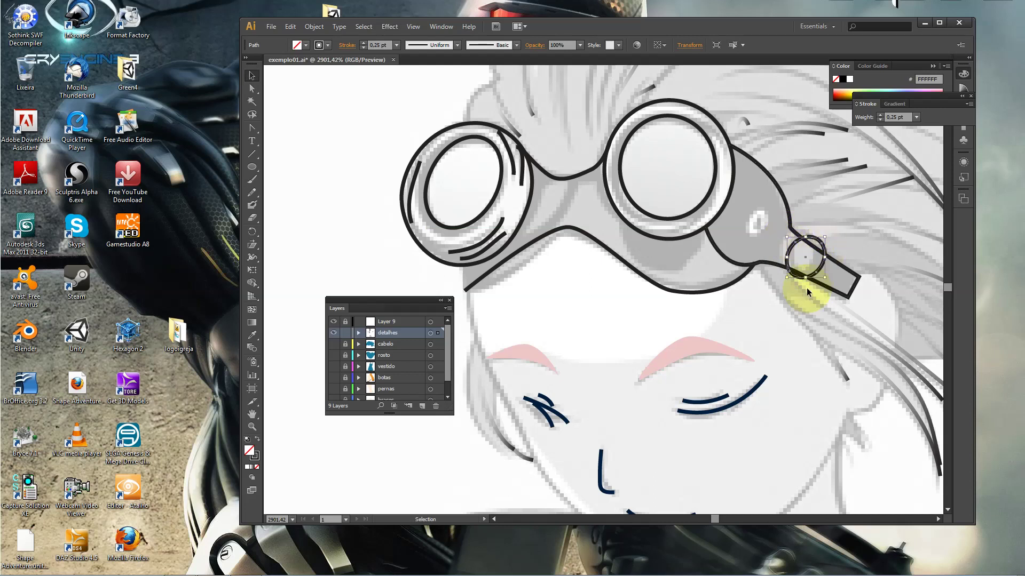
# Fill the strap-end ellipse with white and deselect it
pyautogui.doubleClick(253, 448)
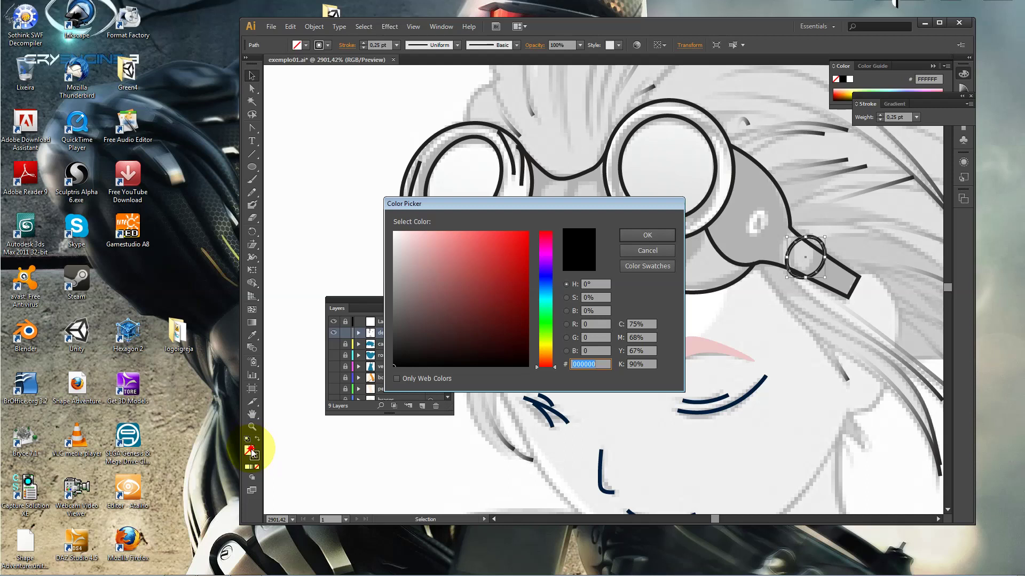
pyautogui.click(650, 237)
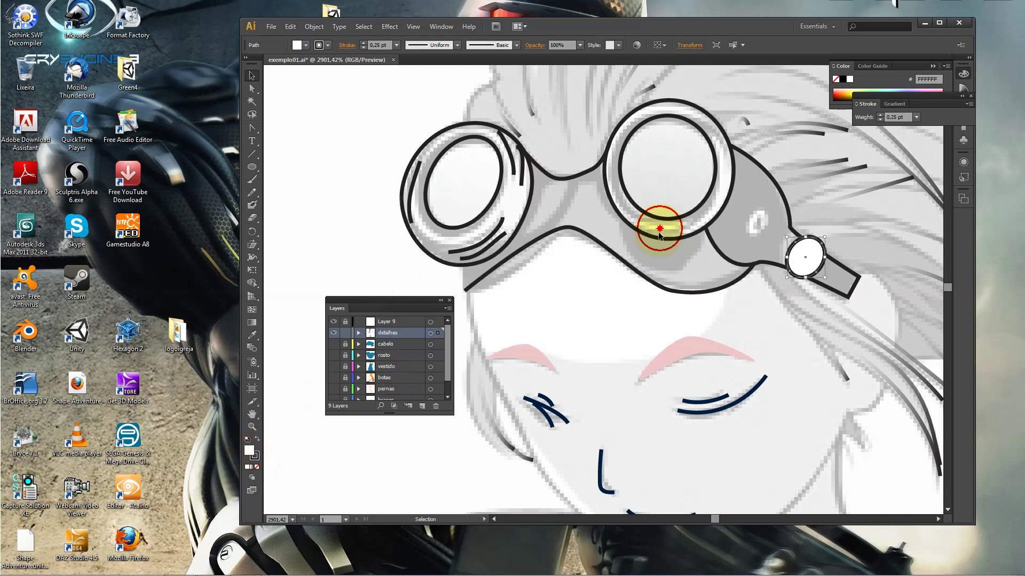
pyautogui.click(743, 338)
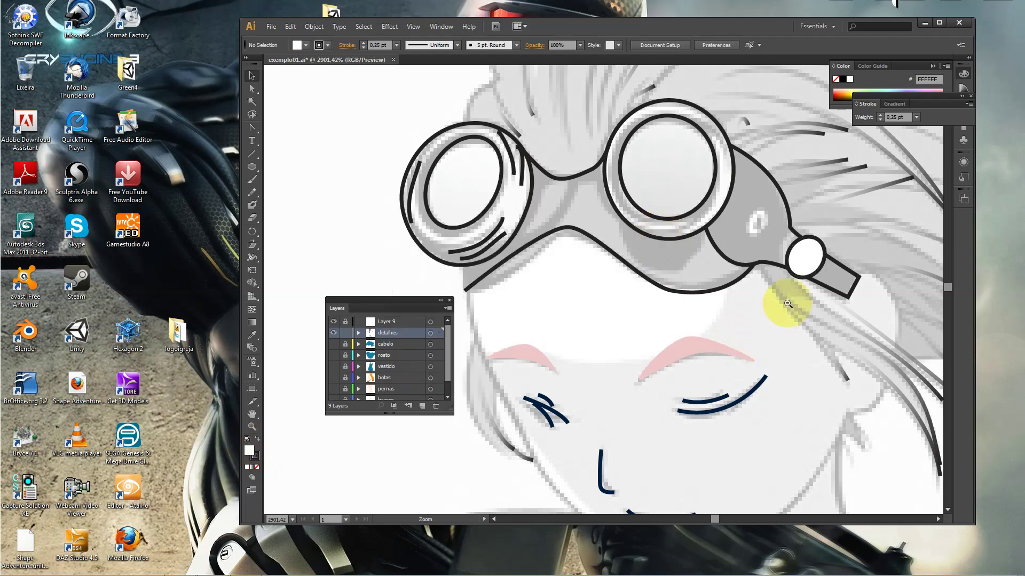
# Zoom out to view the whole figure and delete the empty Layer 9
pyautogui.keyDown('alt'); pyautogui.click(788, 304); pyautogui.keyUp('alt')
pyautogui.keyDown('alt'); pyautogui.click(484, 304); pyautogui.keyUp('alt')
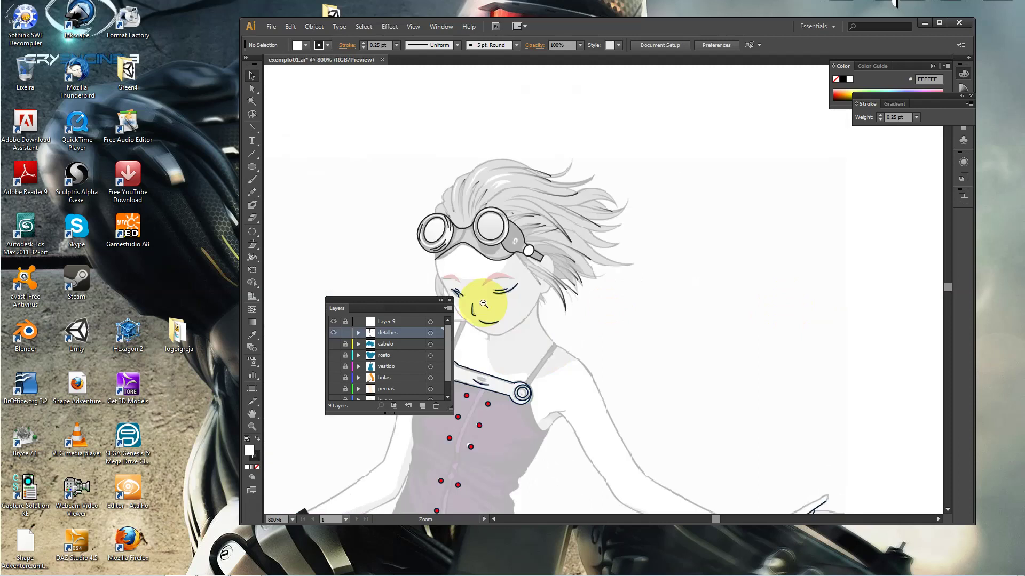
pyautogui.keyDown('alt'); pyautogui.click(484, 304); pyautogui.keyUp('alt')
pyautogui.moveTo(580, 377); pyautogui.dragTo(662, 221)
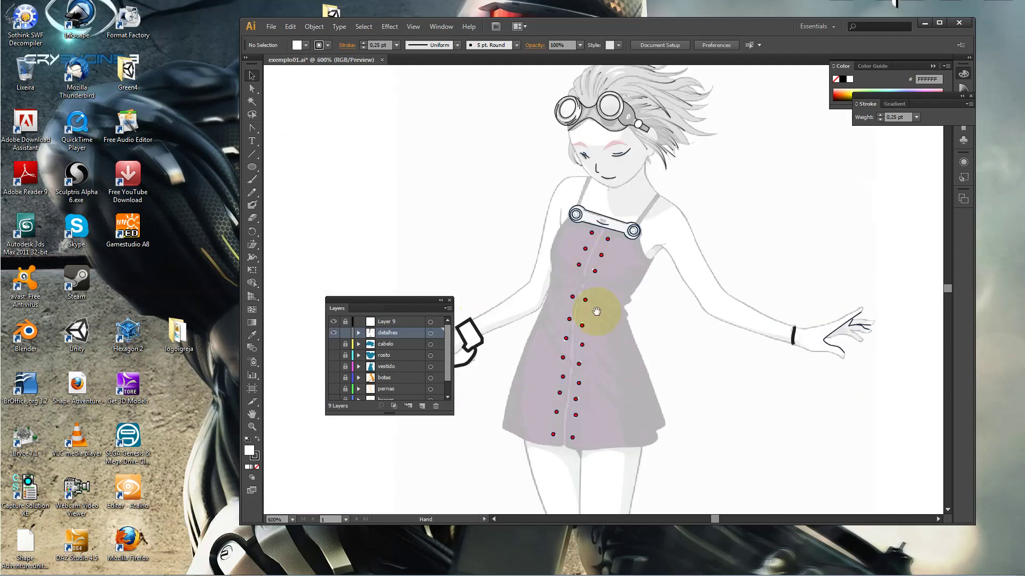
pyautogui.moveTo(666, 335)
pyautogui.mouseDown()
pyautogui.moveTo(624, 224)
pyautogui.moveTo(628, 255)
pyautogui.mouseUp()
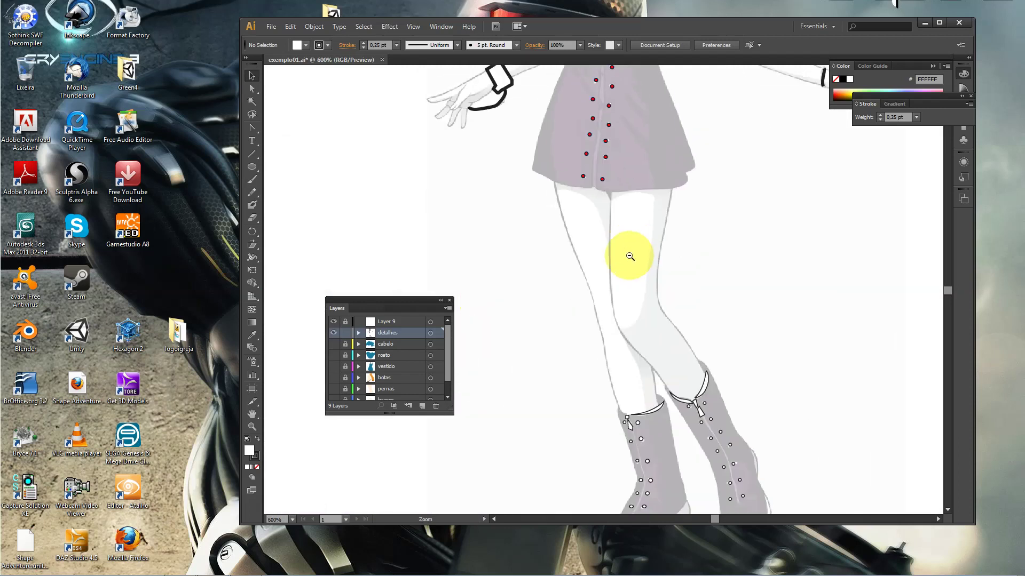
pyautogui.keyDown('alt'); pyautogui.click(630, 257); pyautogui.keyUp('alt')
pyautogui.click(635, 233)
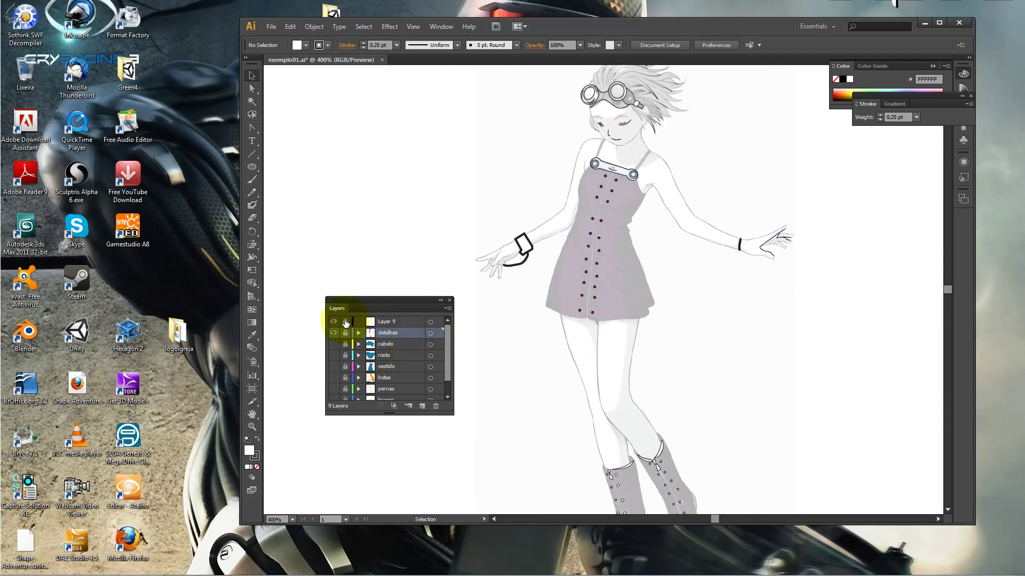
pyautogui.click(389, 319)
pyautogui.click(436, 406)
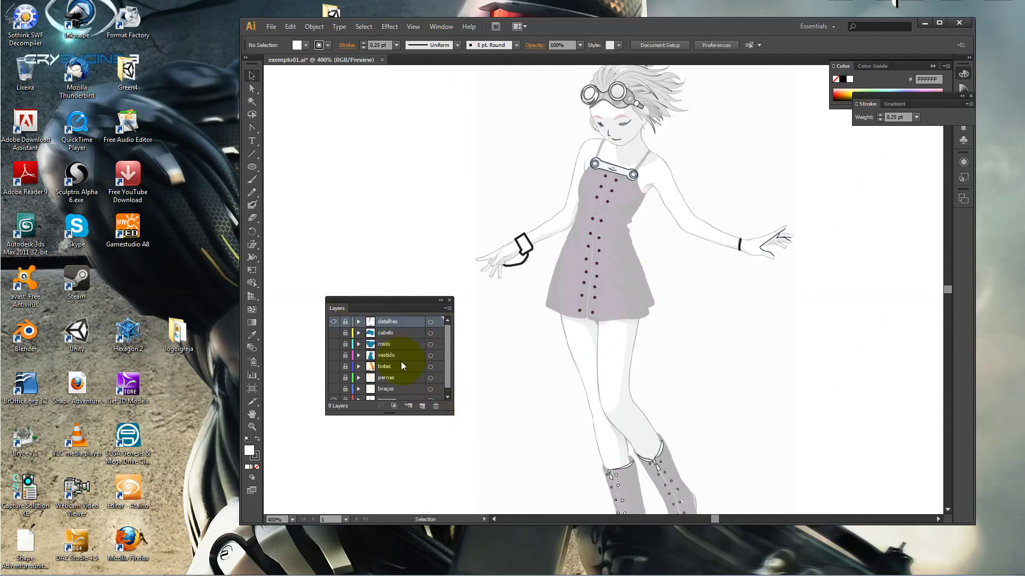
# Add a new top layer named 'sombras' and hide the detalhes layer
pyautogui.click(423, 404)
pyautogui.write('sombras')
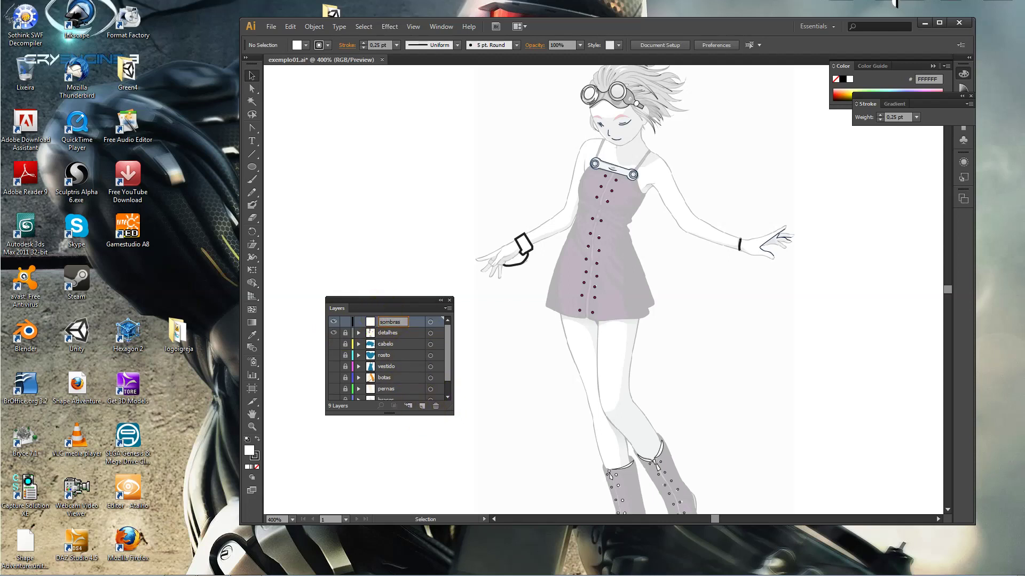
pyautogui.press('Return')
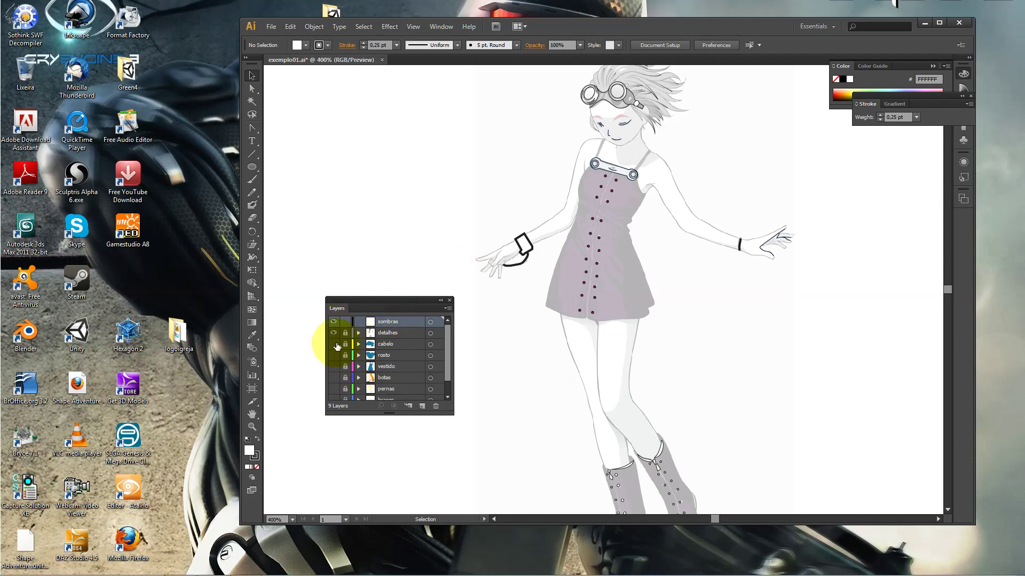
pyautogui.click(334, 333)
pyautogui.moveTo(639, 200); pyautogui.dragTo(645, 251)
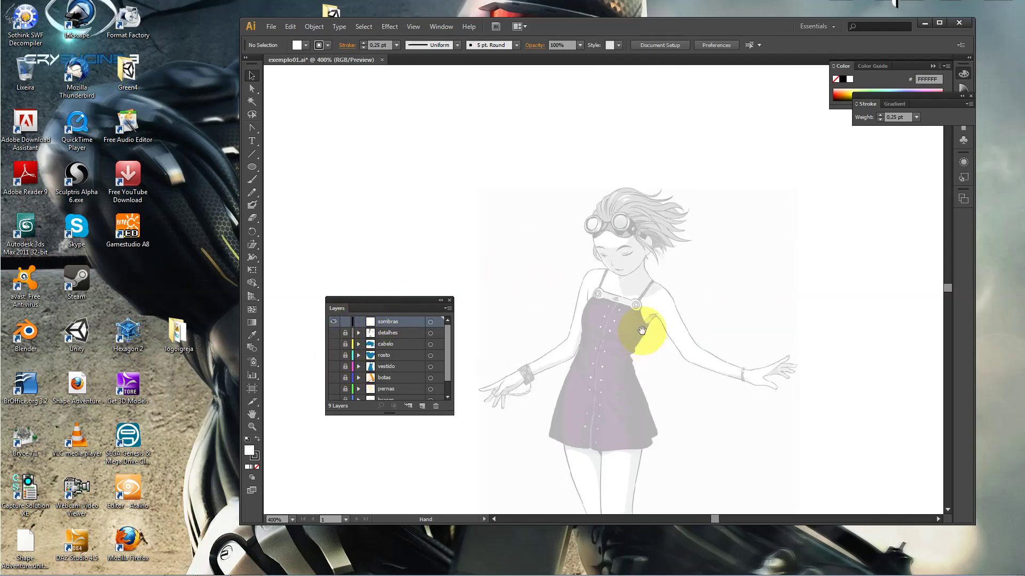
# Start a Pen path for the face shadow along the brow line under the goggles
pyautogui.moveTo(785, 176); pyautogui.dragTo(542, 359)
pyautogui.moveTo(535, 292); pyautogui.dragTo(561, 275)
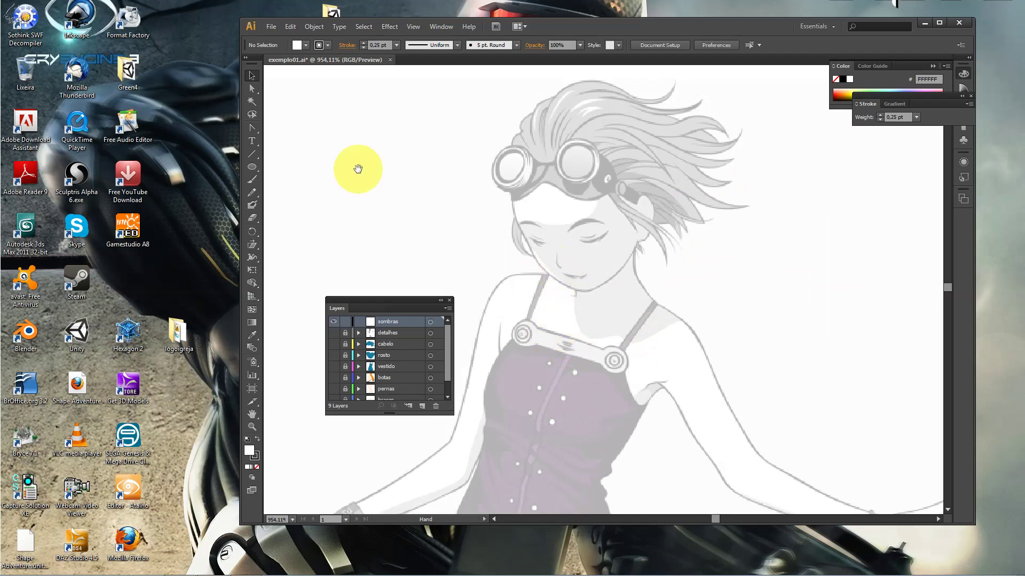
pyautogui.moveTo(256, 129)
pyautogui.mouseDown()
pyautogui.moveTo(273, 137)
pyautogui.moveTo(275, 129)
pyautogui.mouseUp()
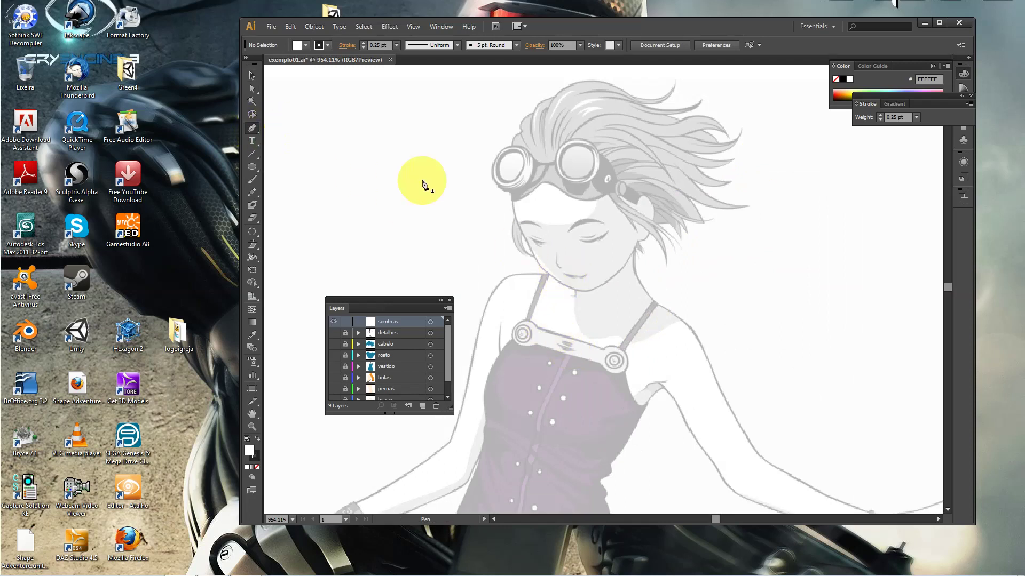
pyautogui.moveTo(518, 220); pyautogui.dragTo(537, 227)
pyautogui.click(543, 224)
pyautogui.click(581, 222)
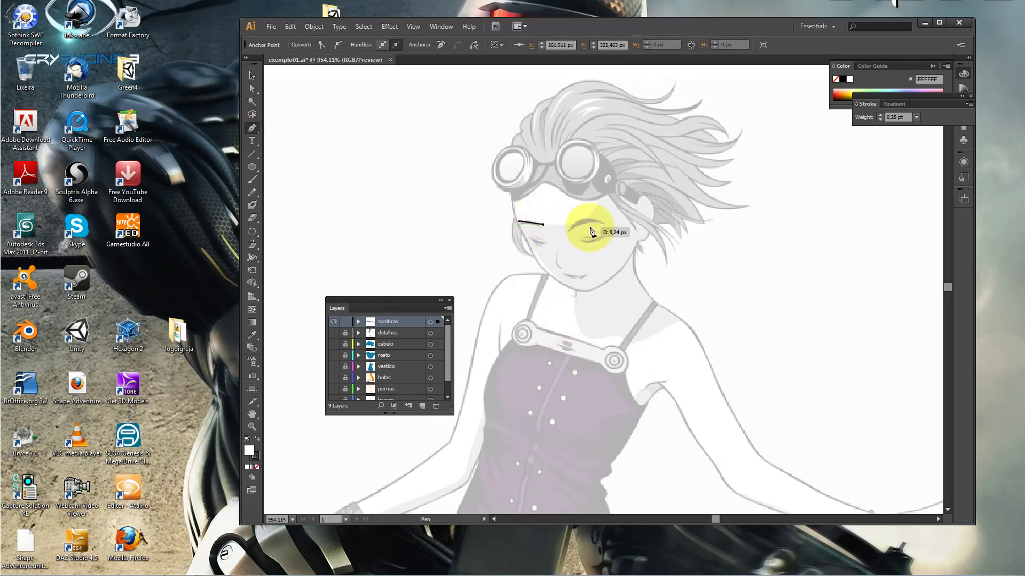
pyautogui.click(597, 201)
pyautogui.click(610, 194)
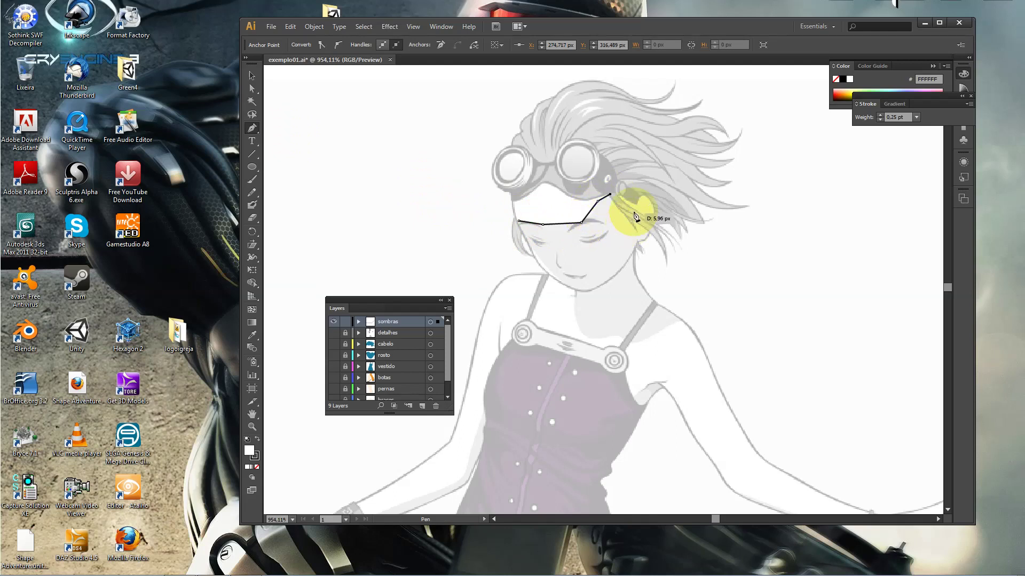
# Continue the path down the right cheek, chin and left jaw, closing it at the start
pyautogui.click(647, 195)
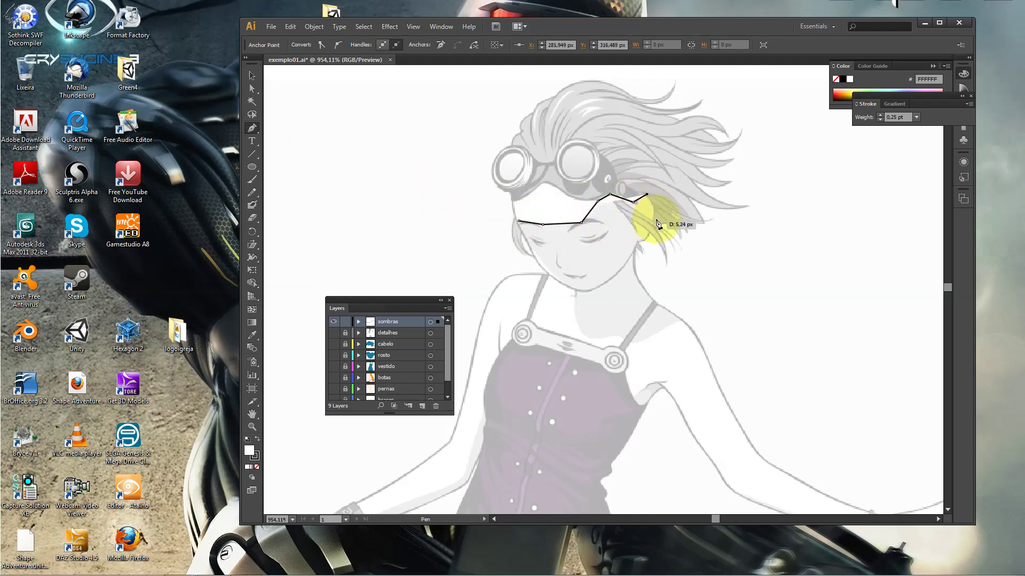
pyautogui.click(645, 238)
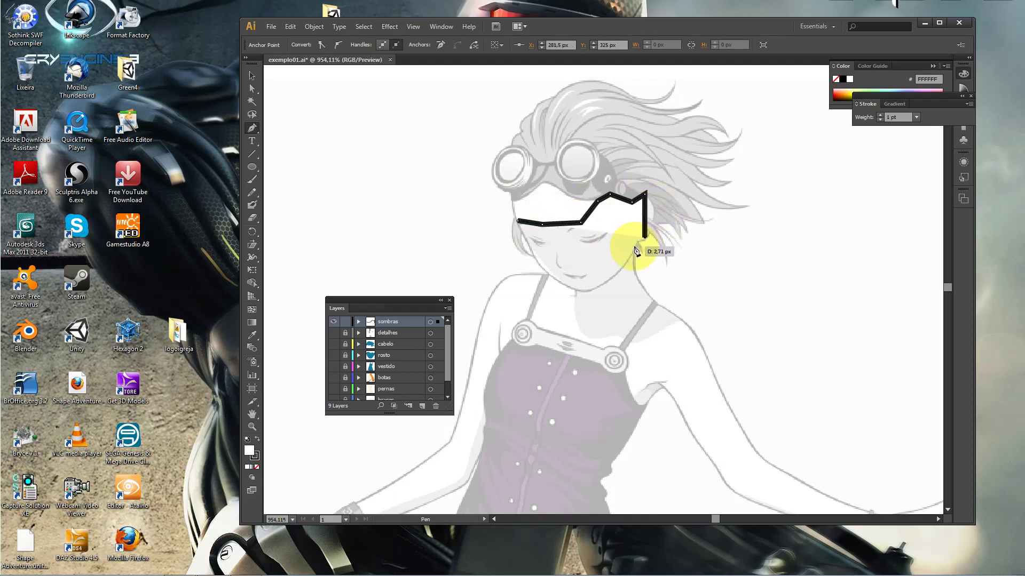
pyautogui.click(595, 290)
pyautogui.click(571, 292)
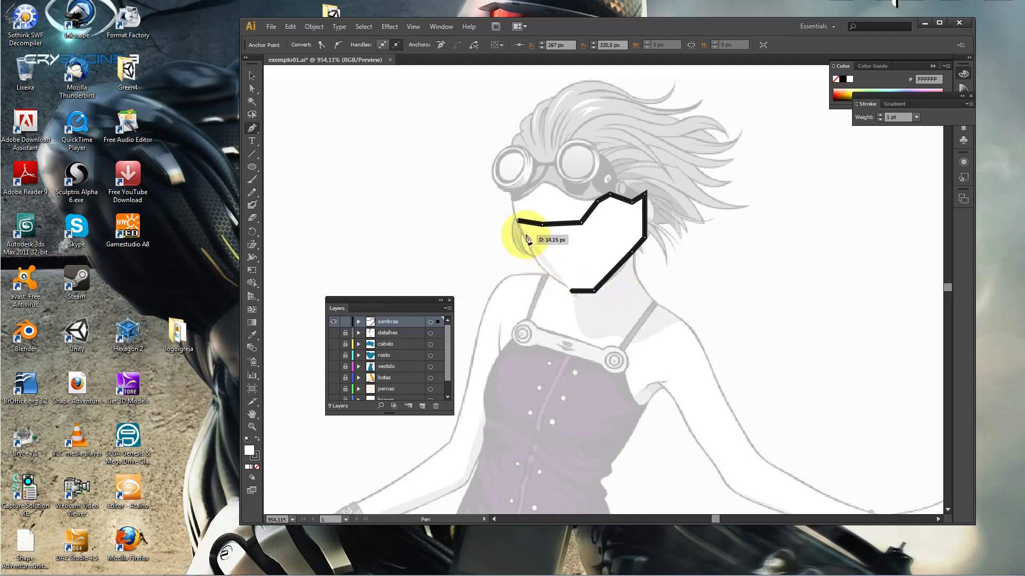
pyautogui.click(534, 258)
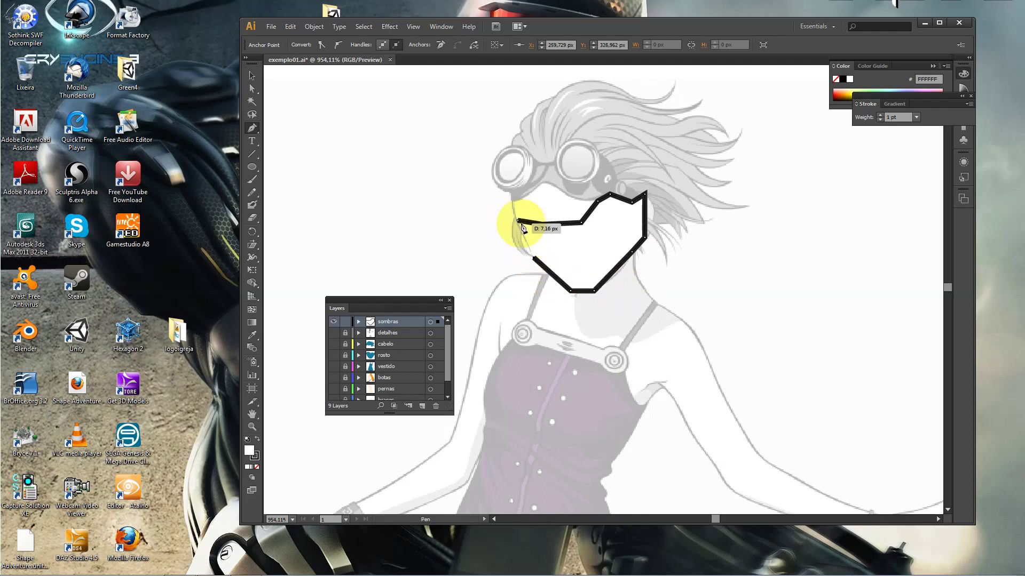
pyautogui.click(517, 220)
# Give the closed face shadow path a 0.25 pt stroke weight and select it
pyautogui.click(252, 77)
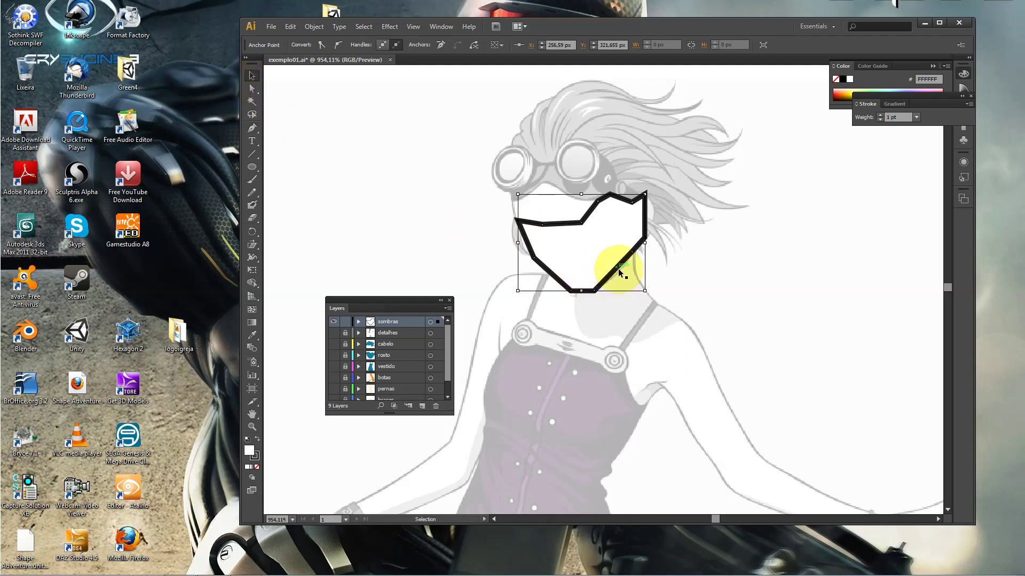
pyautogui.click(916, 117)
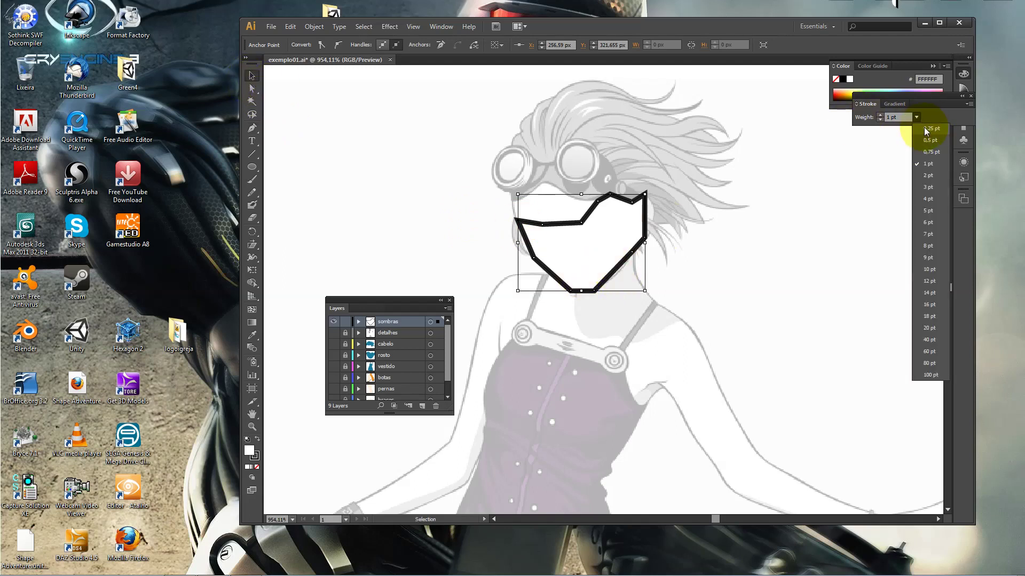
pyautogui.click(926, 126)
pyautogui.click(665, 238)
pyautogui.click(641, 223)
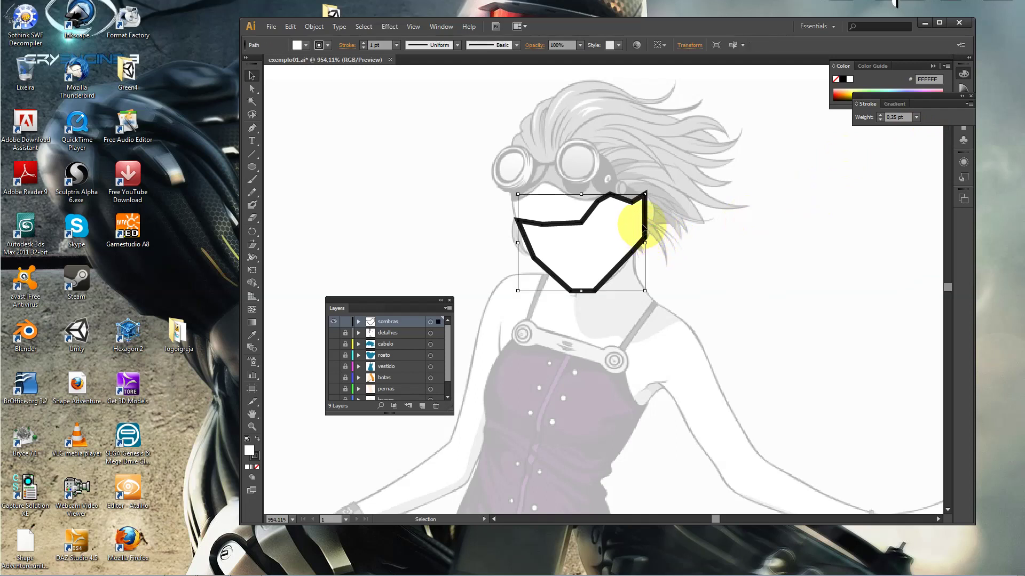
# Remove the face shadow's stroke and fill it with light grey
pyautogui.click(916, 117)
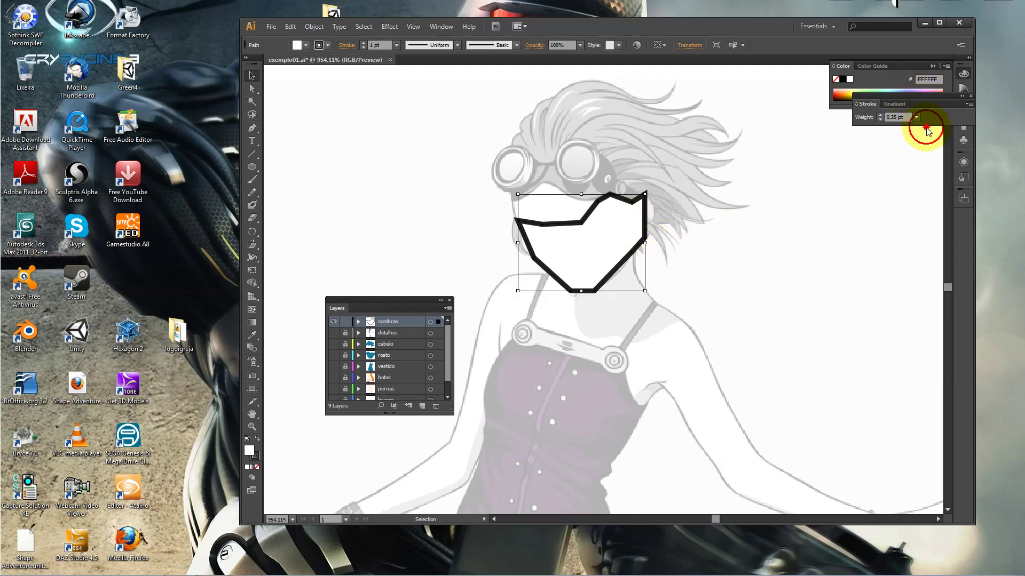
pyautogui.click(257, 467)
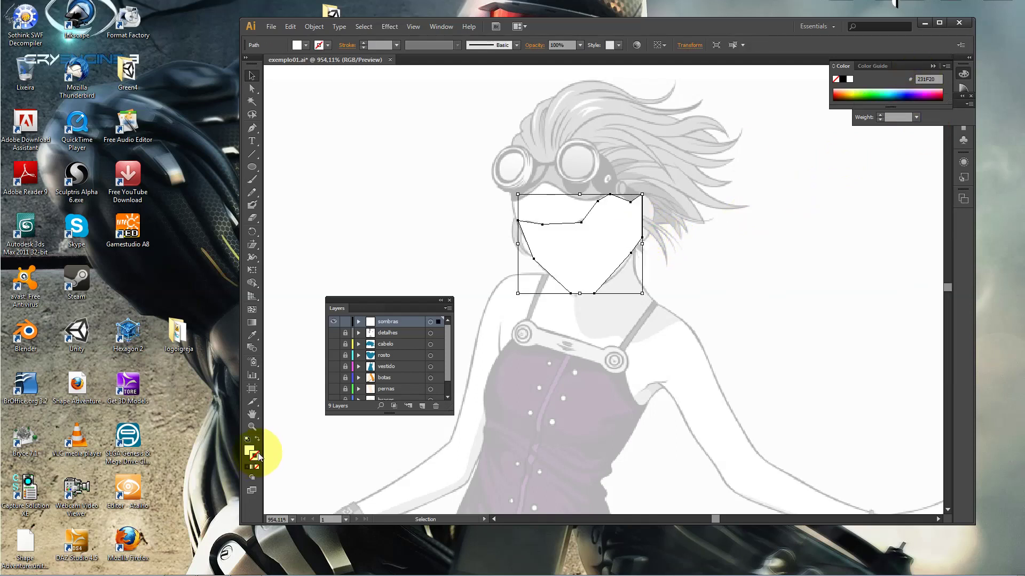
pyautogui.click(248, 468)
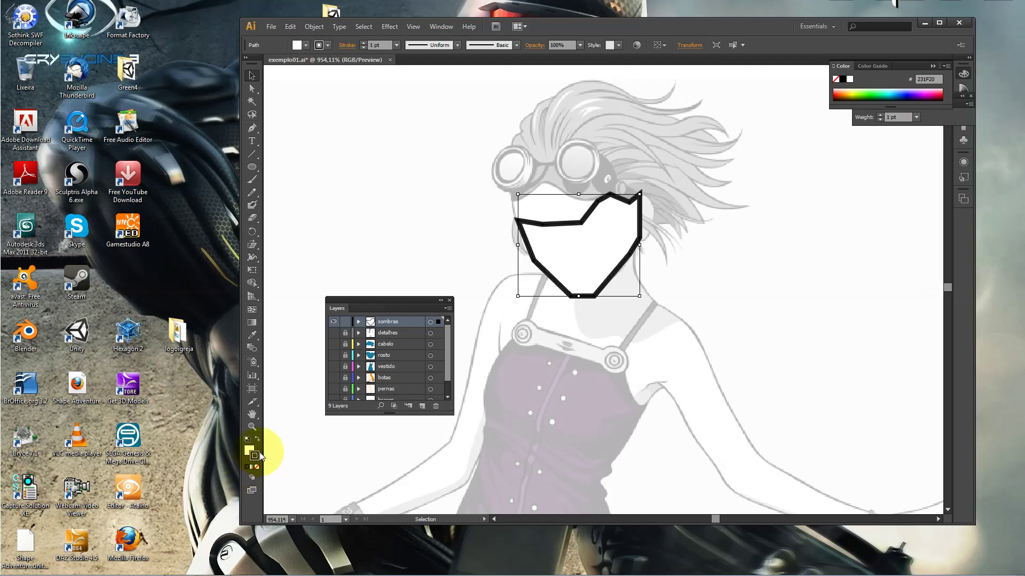
pyautogui.click(257, 467)
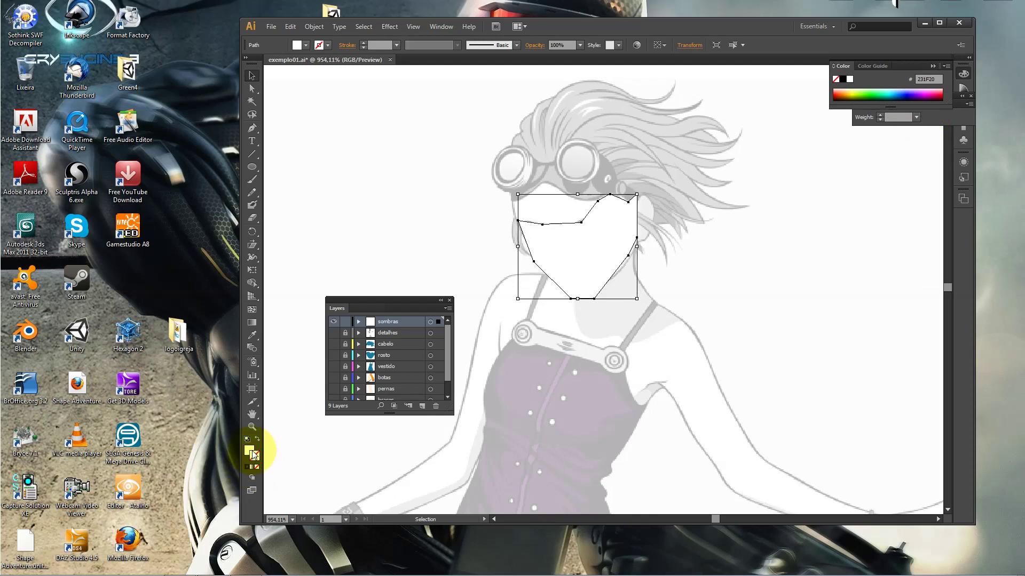
pyautogui.doubleClick(253, 451)
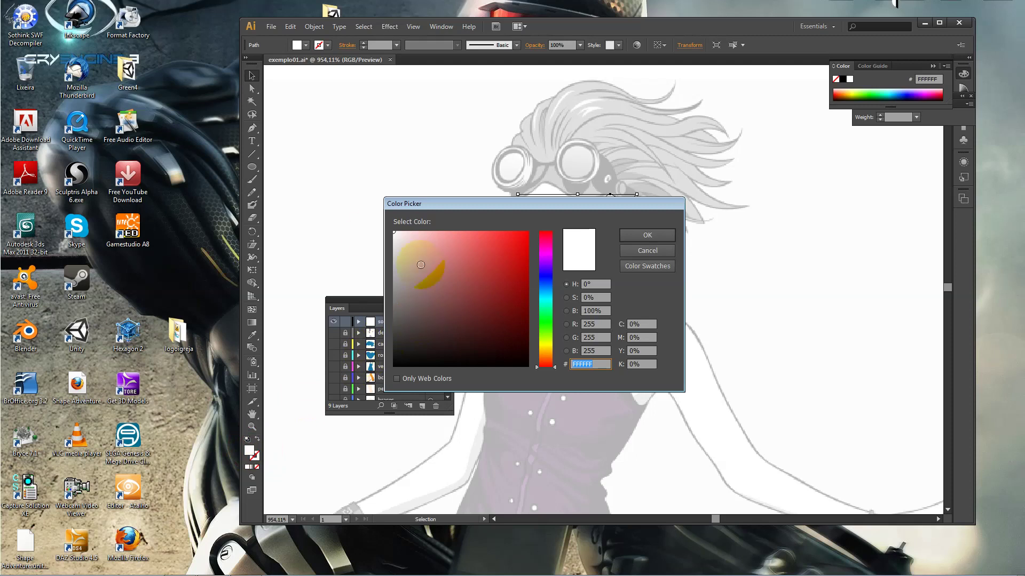
pyautogui.moveTo(393, 231); pyautogui.dragTo(372, 252)
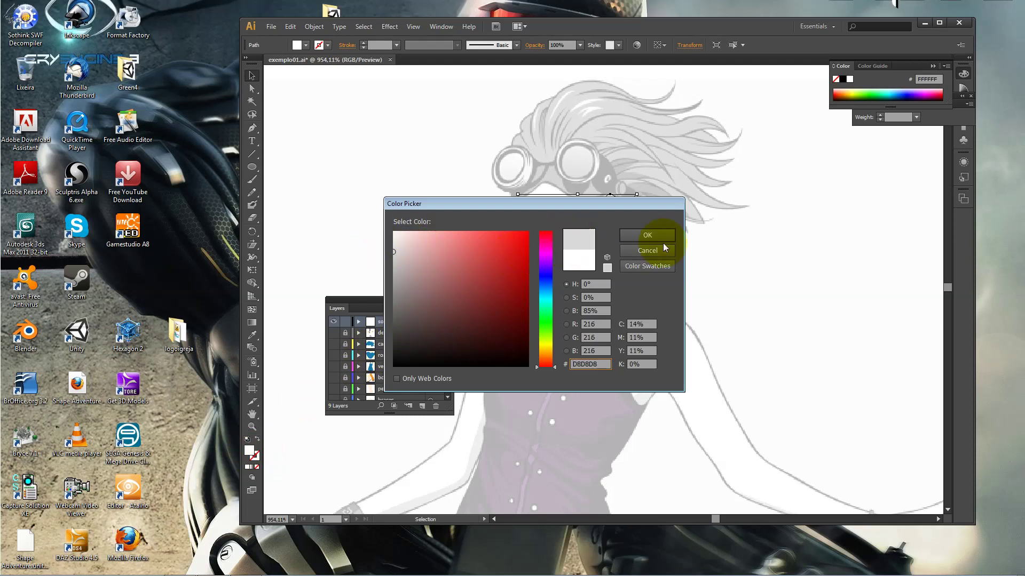
pyautogui.click(661, 236)
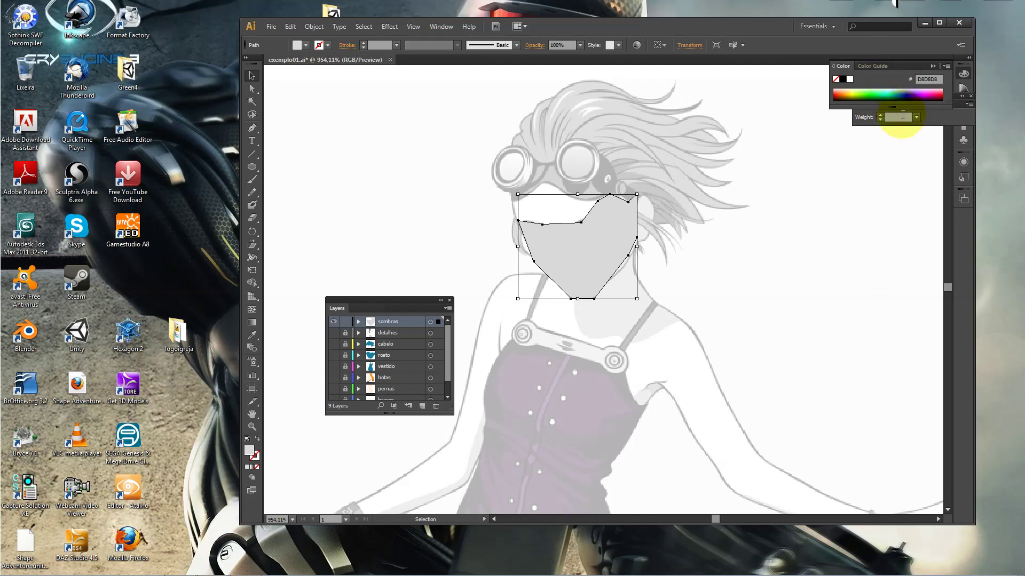
# Try a darker 7E7F81 fill, then undo back to light grey D8D8D8
pyautogui.click(873, 68)
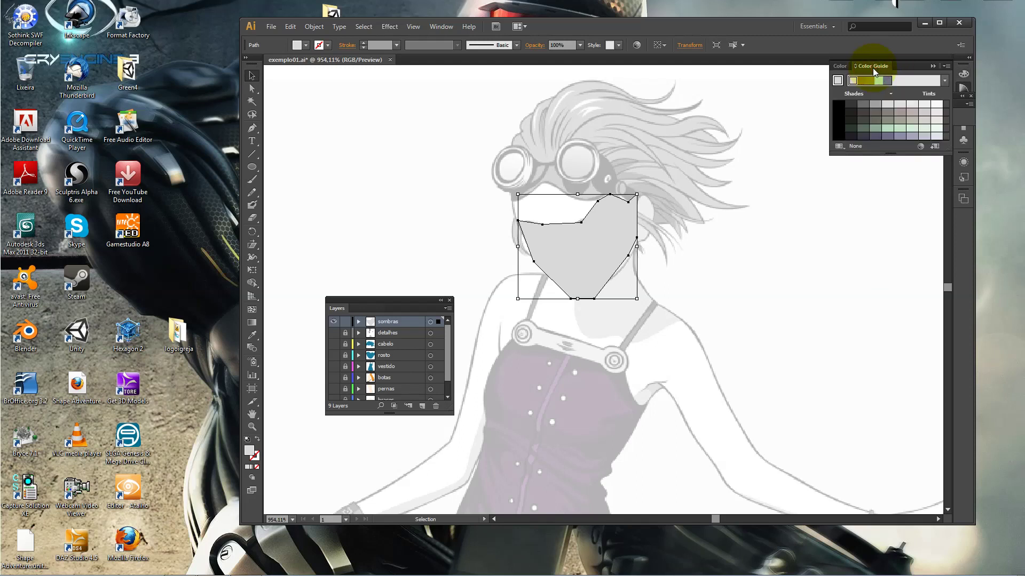
pyautogui.click(840, 65)
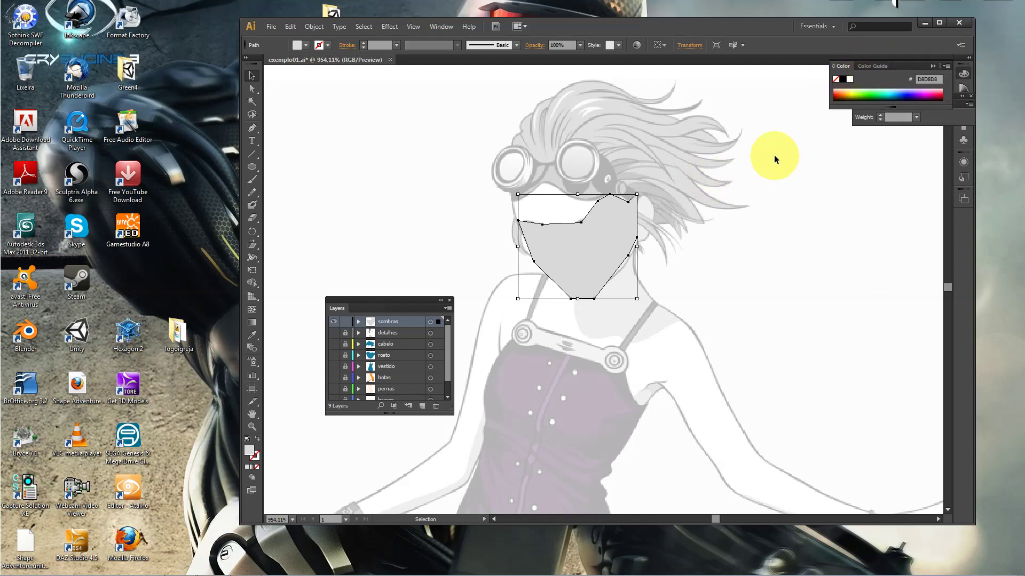
pyautogui.doubleClick(250, 453)
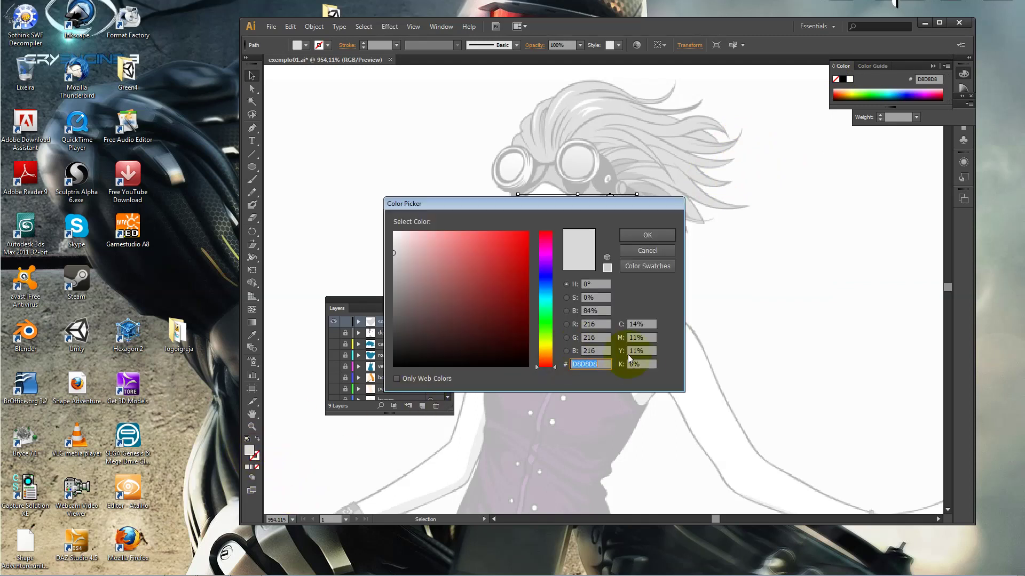
pyautogui.write('7E7F81')
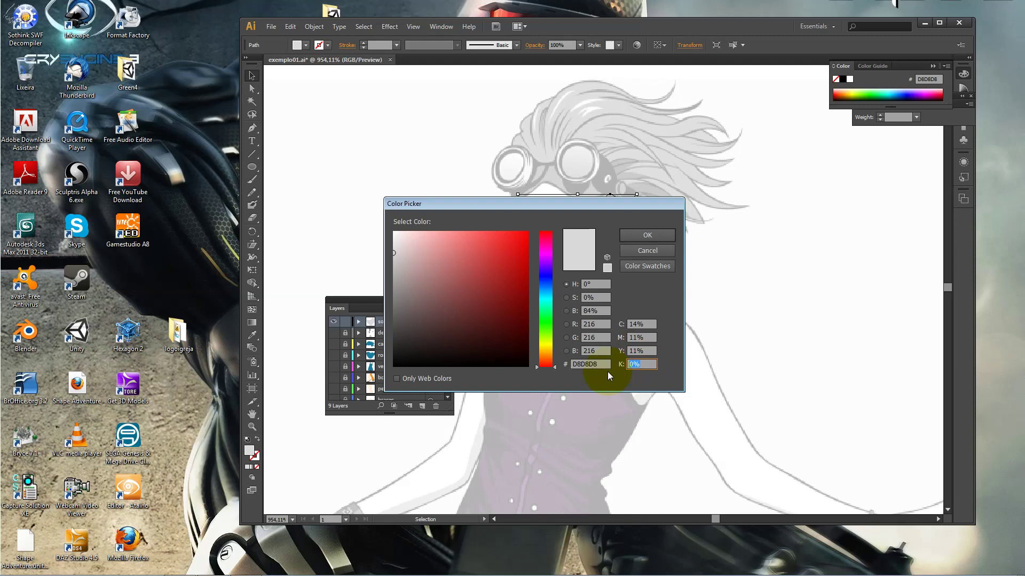
pyautogui.press('Return')
pyautogui.hotkey('ctrl', 'z')
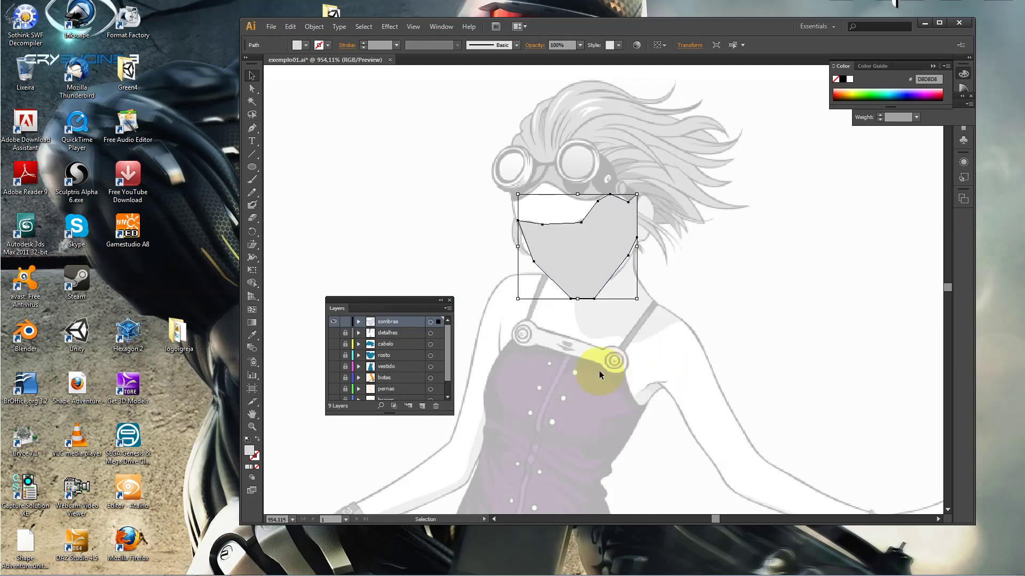
pyautogui.click(580, 46)
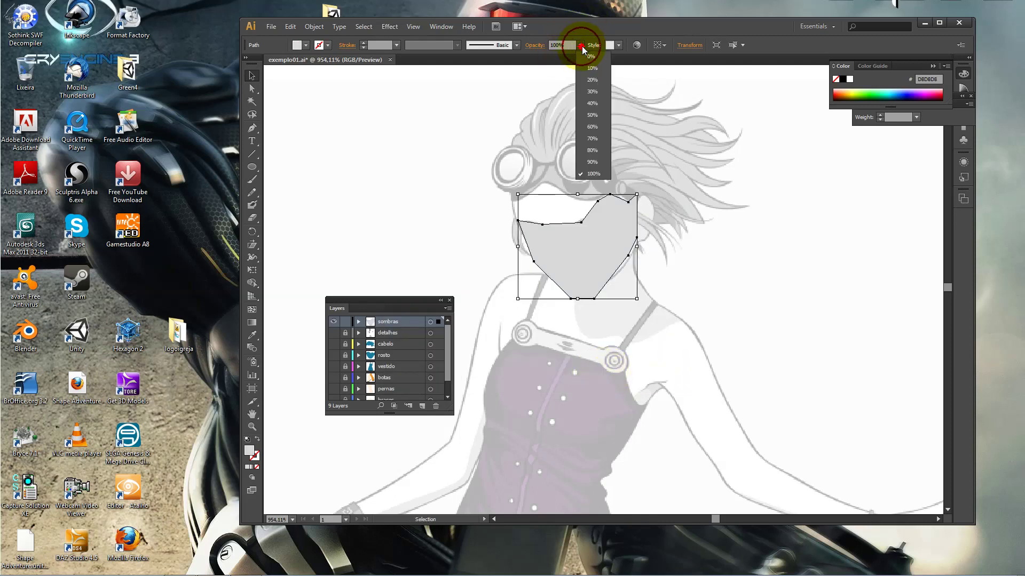
# Set the face shadow to 10% opacity and curve its brow and left-side edges
pyautogui.click(592, 71)
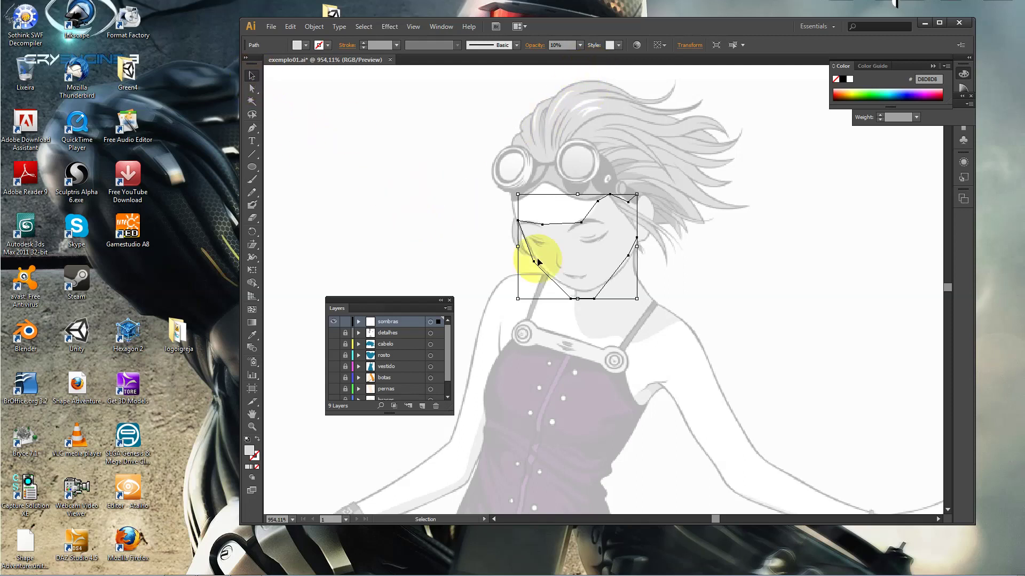
pyautogui.moveTo(253, 128); pyautogui.dragTo(291, 166)
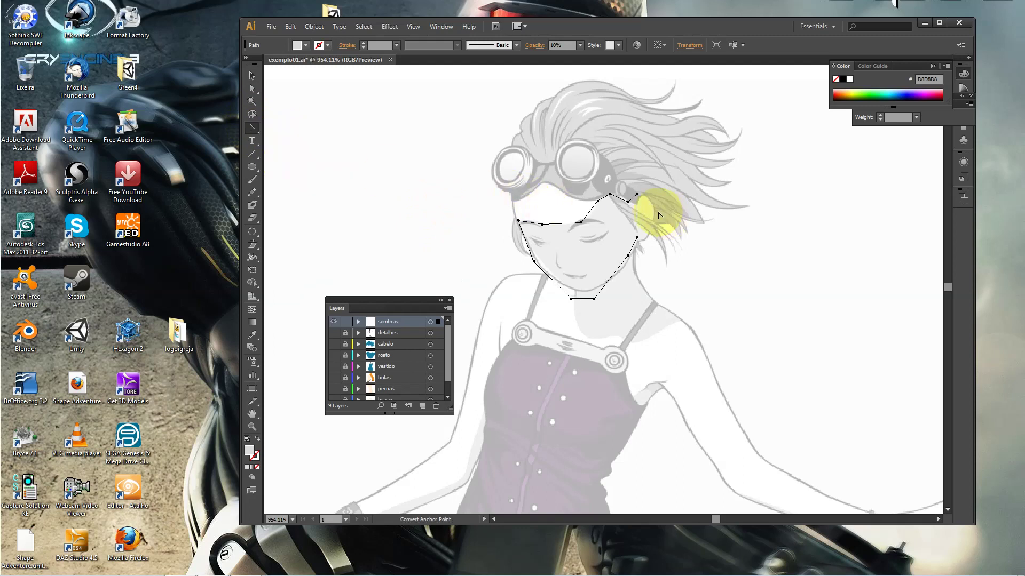
pyautogui.moveTo(581, 223); pyautogui.dragTo(598, 218)
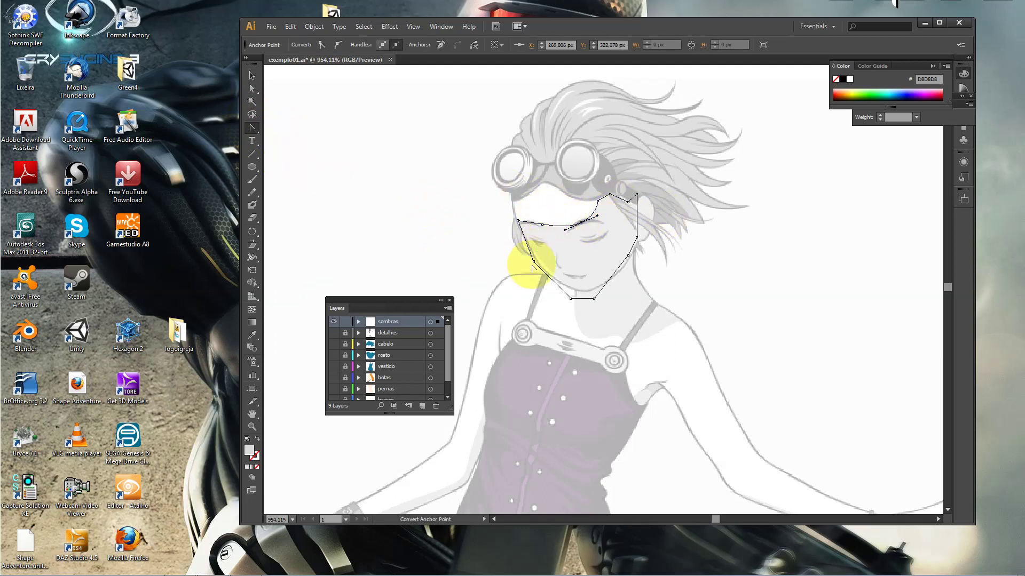
pyautogui.moveTo(533, 261)
pyautogui.mouseDown()
pyautogui.moveTo(534, 269)
pyautogui.moveTo(523, 247)
pyautogui.mouseUp()
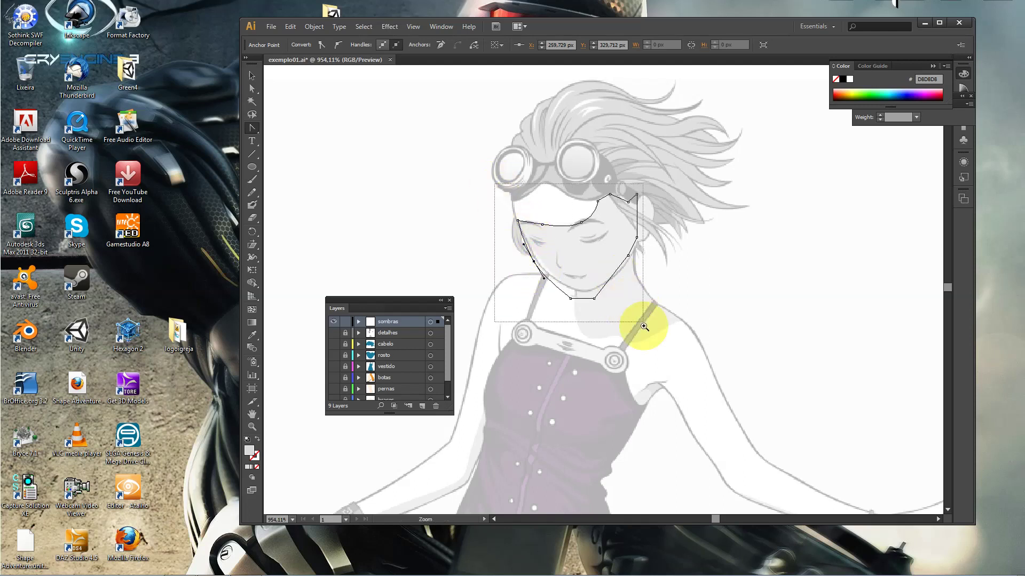
pyautogui.moveTo(494, 184); pyautogui.dragTo(689, 342)
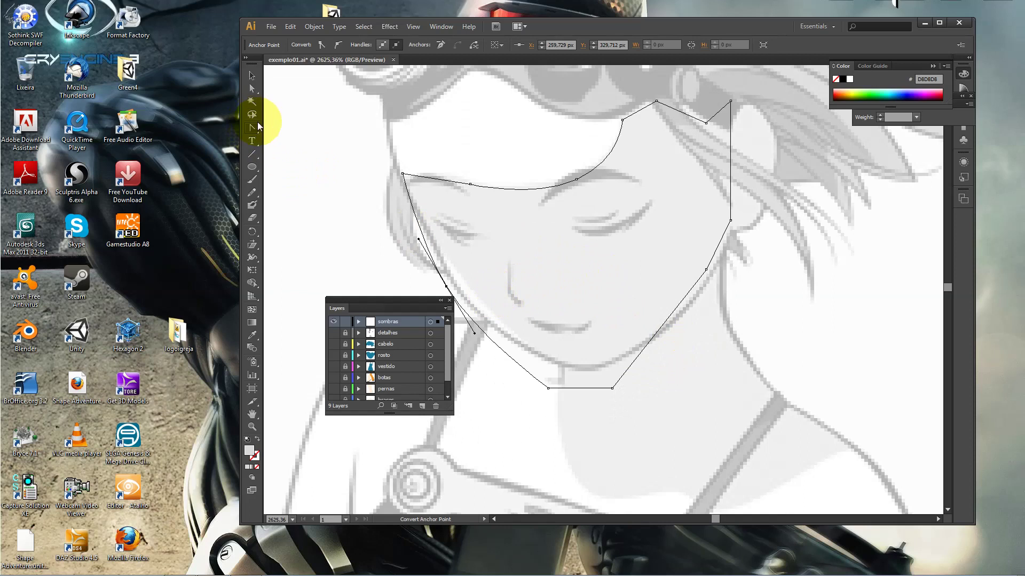
# Convert the left cheek anchor and pull curve handles out of it
pyautogui.click(259, 129)
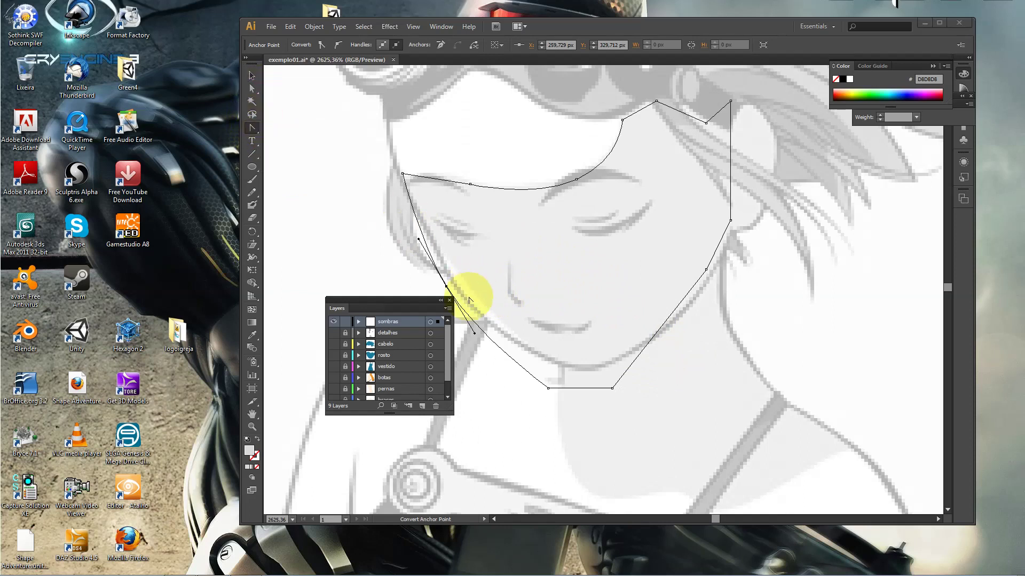
pyautogui.click(445, 286)
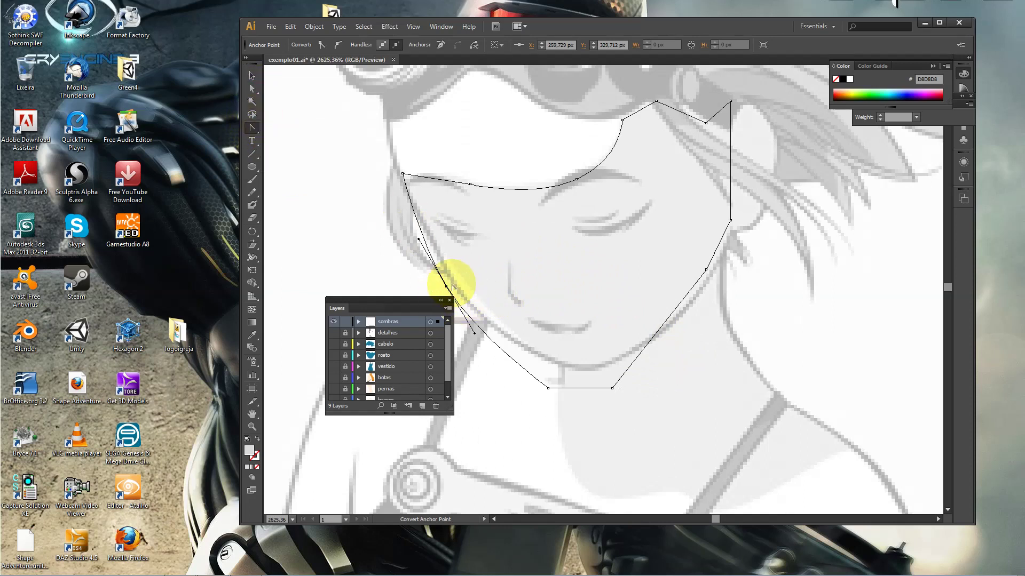
pyautogui.click(446, 287)
pyautogui.moveTo(446, 288); pyautogui.dragTo(430, 252)
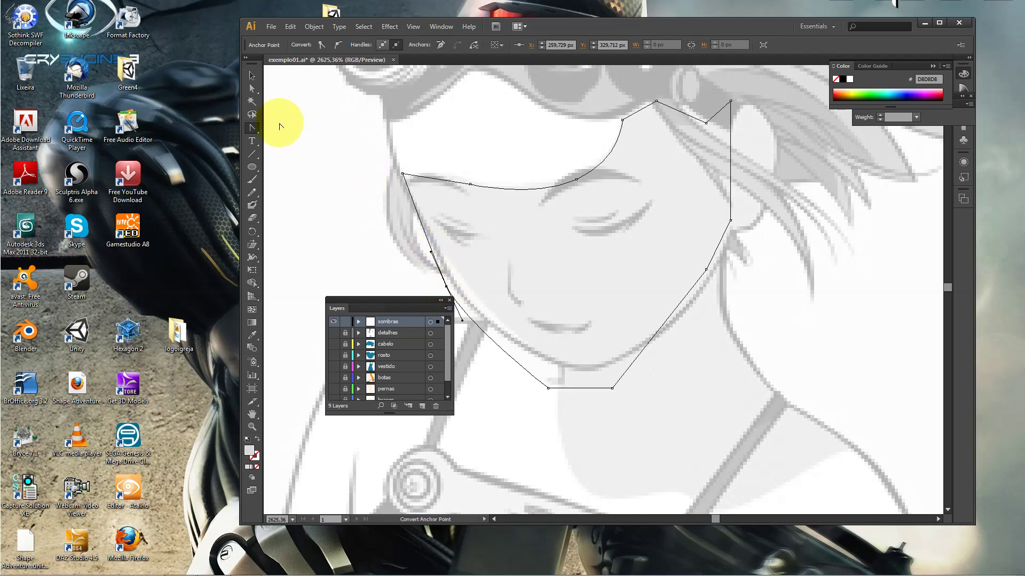
# Drag the left, bottom and right-side anchors onto the cheek and jawline
pyautogui.click(252, 88)
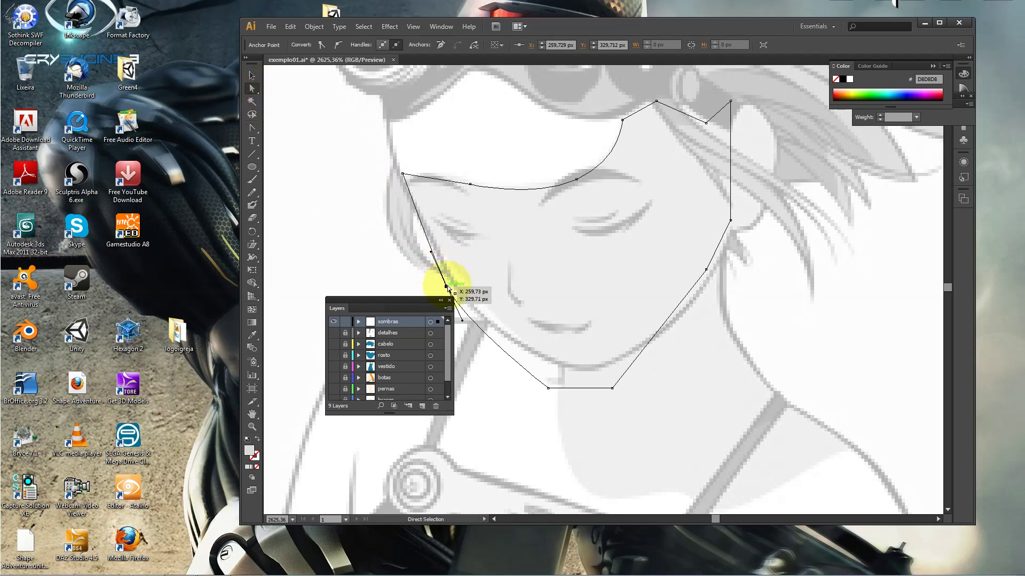
pyautogui.moveTo(447, 287); pyautogui.dragTo(453, 283)
pyautogui.moveTo(551, 389); pyautogui.dragTo(558, 364)
pyautogui.moveTo(613, 389); pyautogui.dragTo(623, 361)
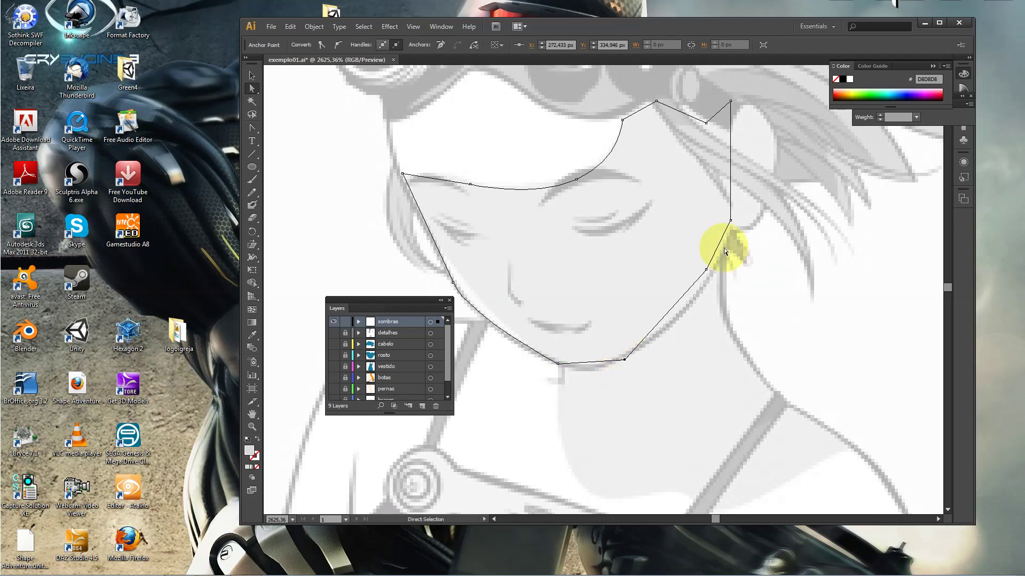
pyautogui.moveTo(707, 269); pyautogui.dragTo(710, 275)
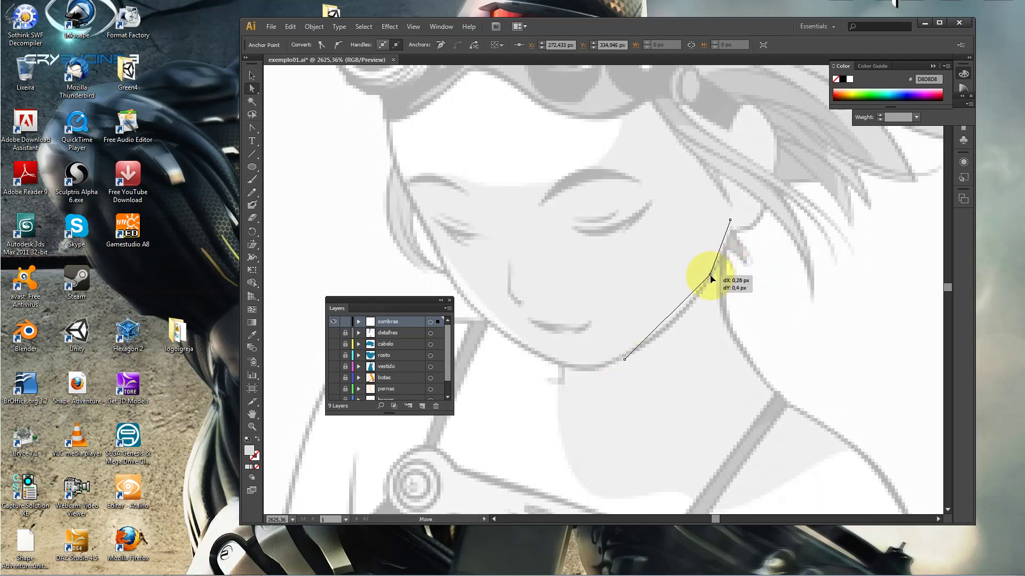
pyautogui.moveTo(730, 220)
pyautogui.mouseDown()
pyautogui.moveTo(743, 233)
pyautogui.moveTo(736, 227)
pyautogui.mouseUp()
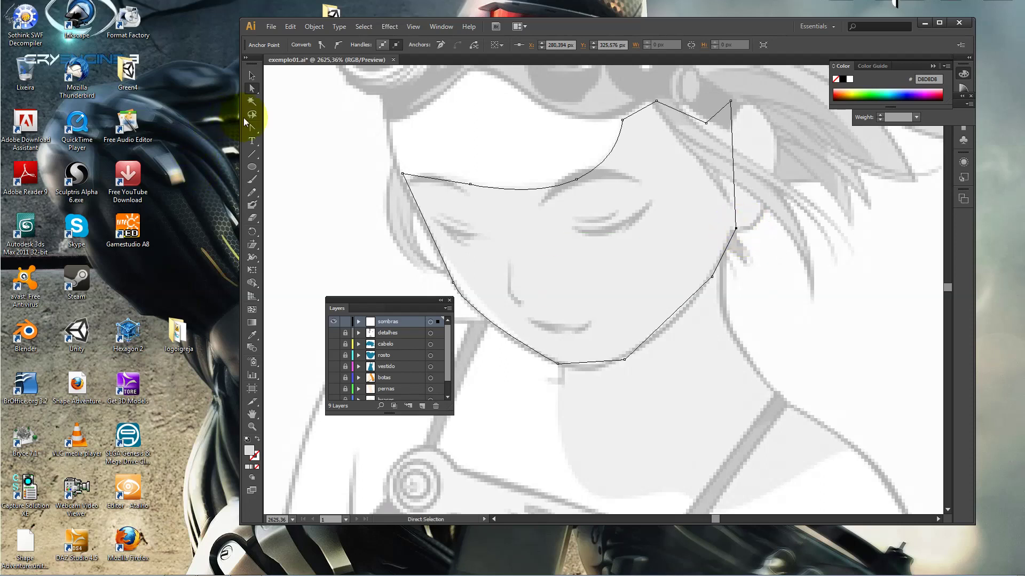
pyautogui.moveTo(252, 128); pyautogui.dragTo(268, 140)
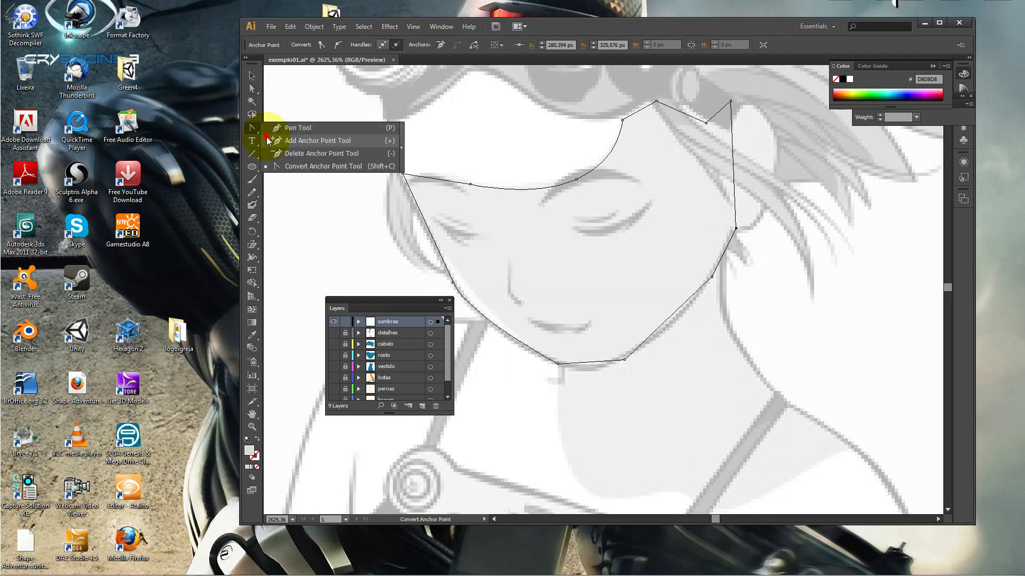
# Add anchors on the right edge and fit the top-right outline to the hair edge
pyautogui.click(305, 140)
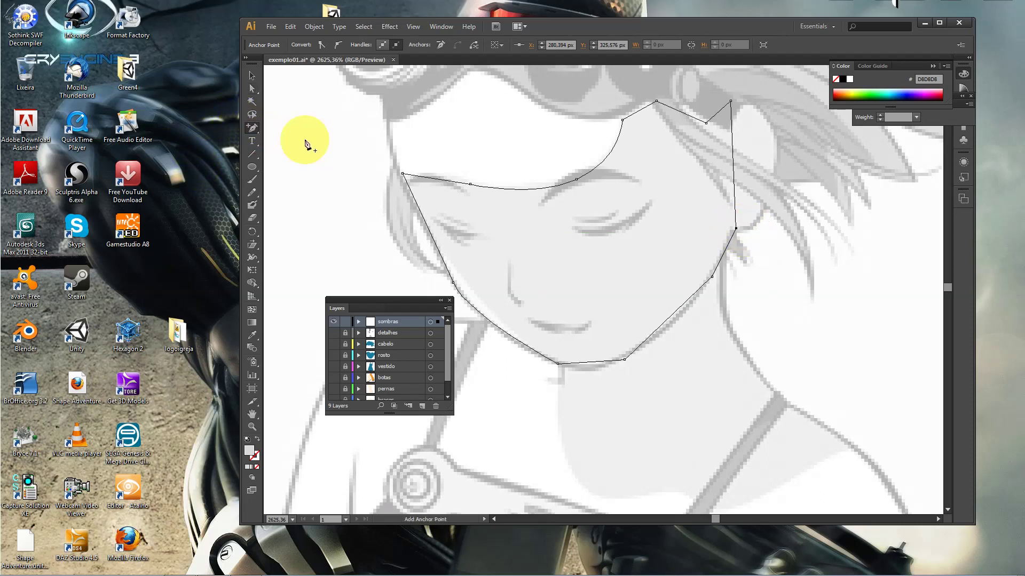
pyautogui.click(735, 203)
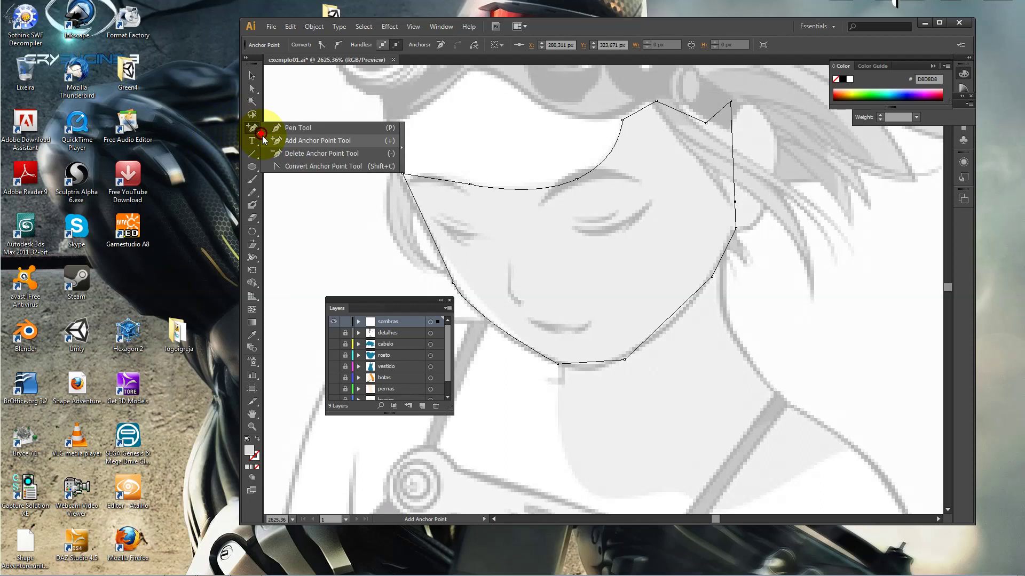
pyautogui.doubleClick(252, 88)
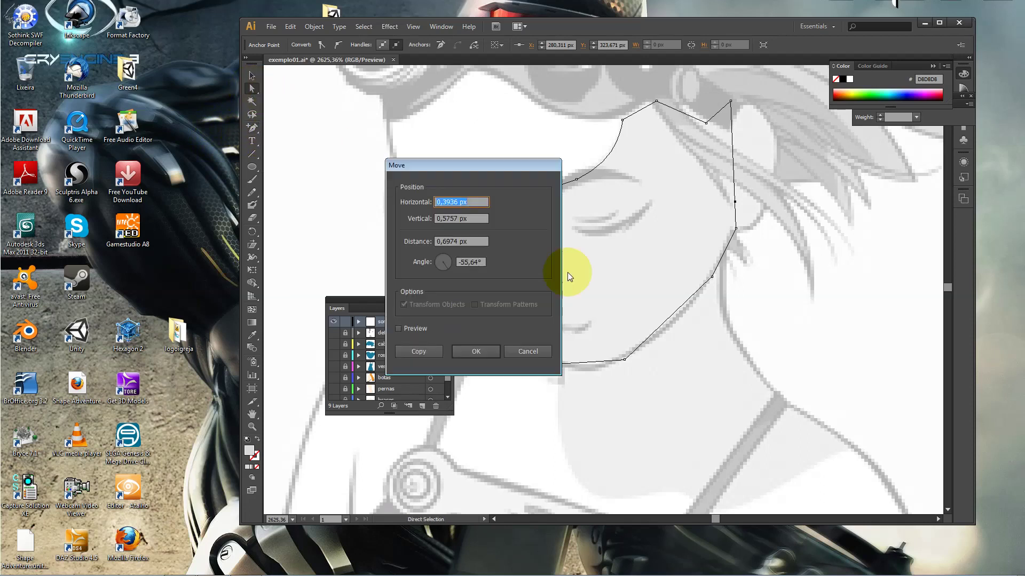
pyautogui.click(539, 353)
pyautogui.moveTo(731, 100)
pyautogui.mouseDown()
pyautogui.moveTo(753, 103)
pyautogui.moveTo(729, 129)
pyautogui.mouseUp()
pyautogui.moveTo(656, 100); pyautogui.dragTo(624, 113)
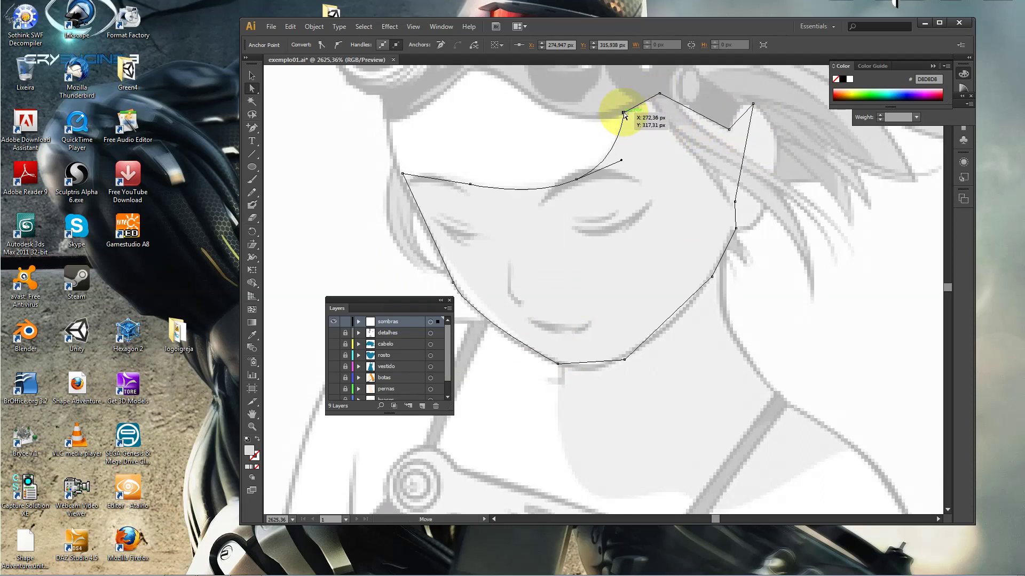
pyautogui.moveTo(736, 201); pyautogui.dragTo(767, 212)
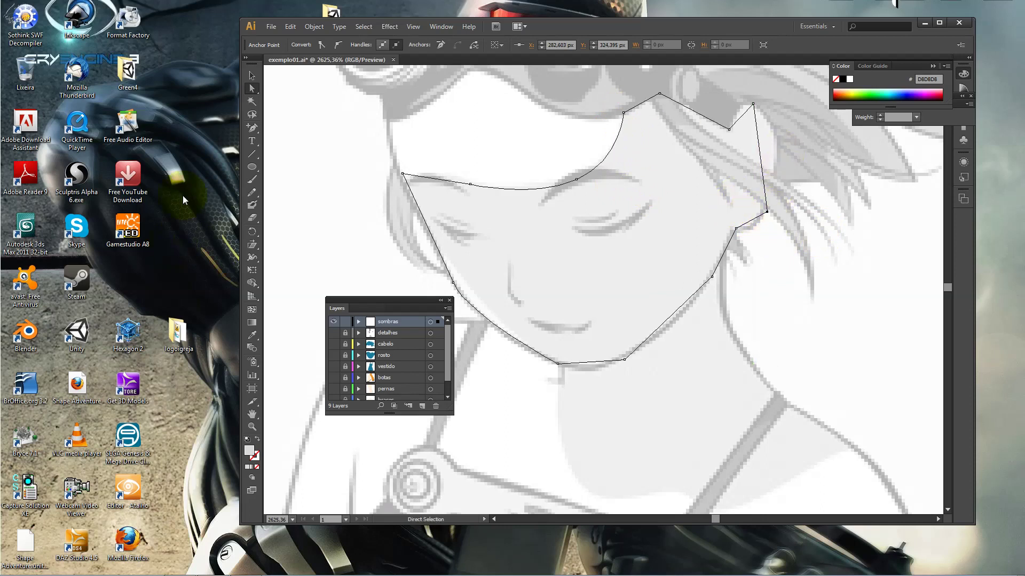
pyautogui.click(253, 130)
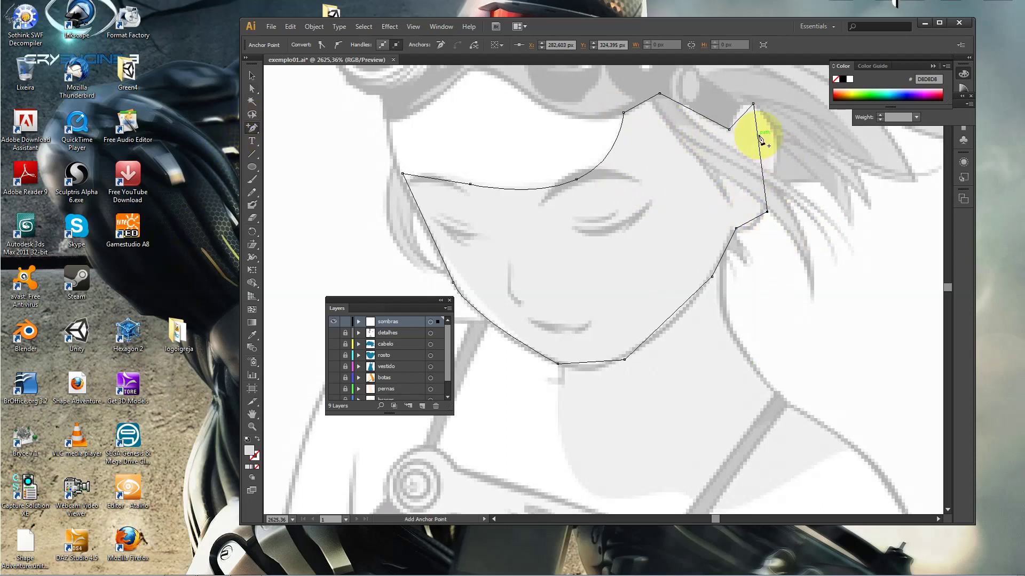
pyautogui.click(252, 89)
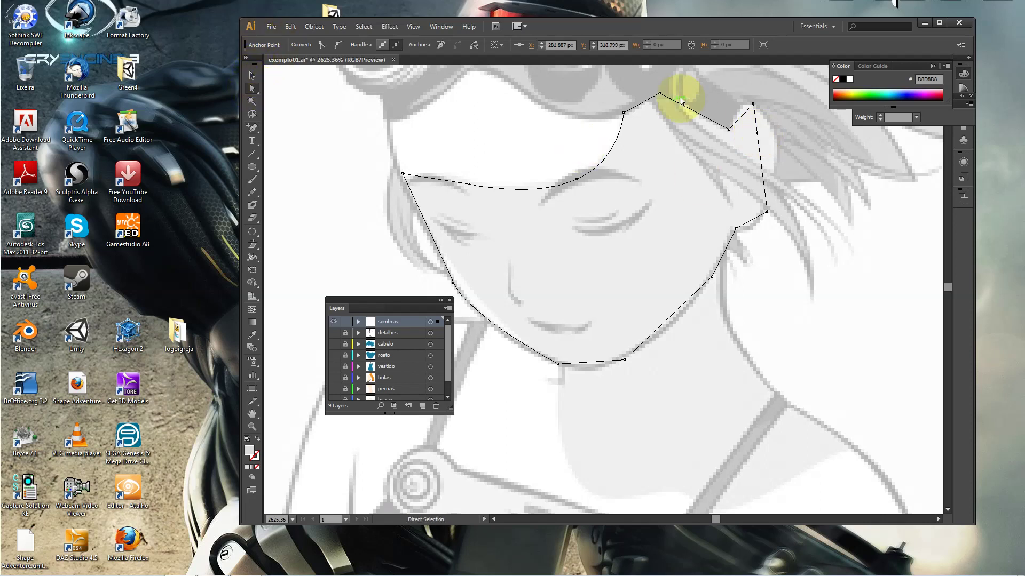
pyautogui.moveTo(755, 134); pyautogui.dragTo(775, 129)
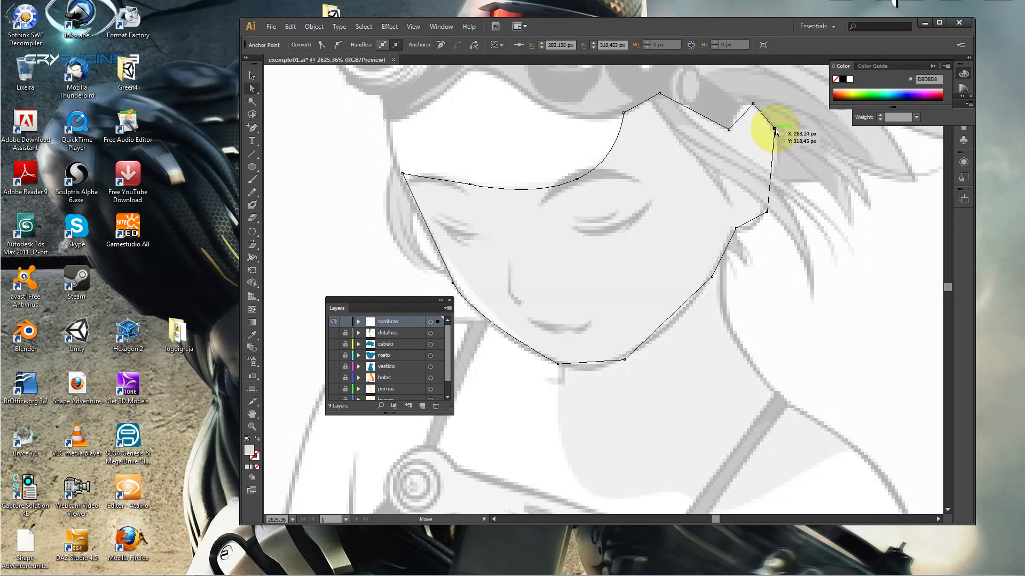
# Smooth the right-side, ear, jaw, chin and left cheek anchors into curves
pyautogui.moveTo(252, 128); pyautogui.dragTo(281, 164)
pyautogui.moveTo(774, 128); pyautogui.dragTo(780, 152)
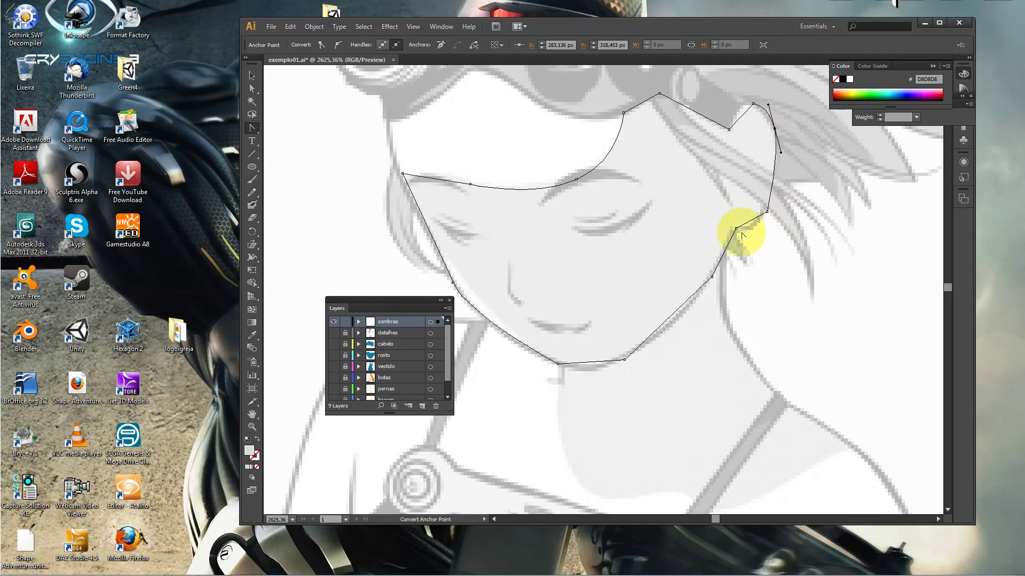
pyautogui.moveTo(736, 229); pyautogui.dragTo(729, 226)
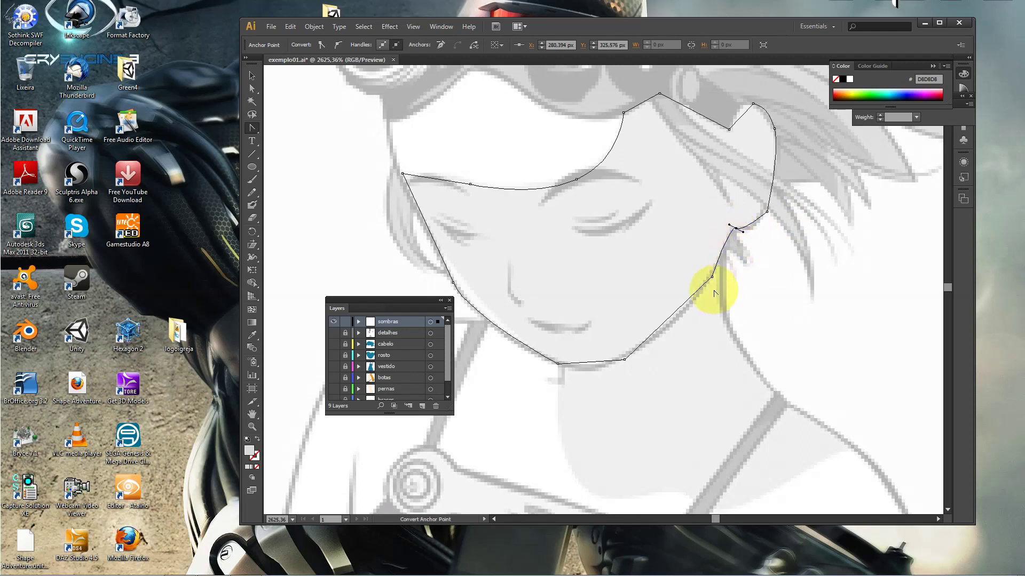
pyautogui.moveTo(714, 280); pyautogui.dragTo(698, 310)
pyautogui.moveTo(559, 364); pyautogui.dragTo(543, 355)
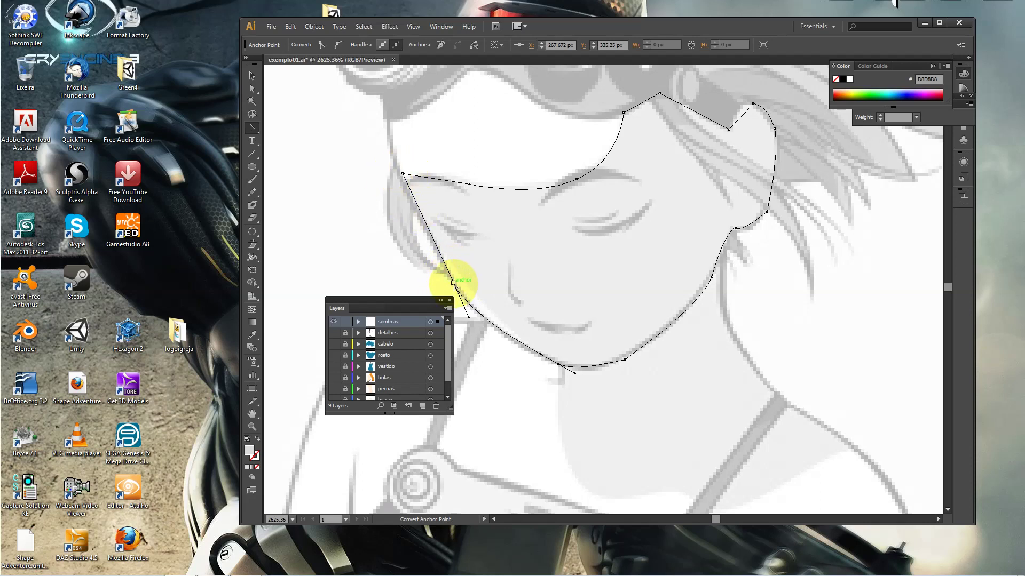
pyautogui.moveTo(453, 282); pyautogui.dragTo(434, 257)
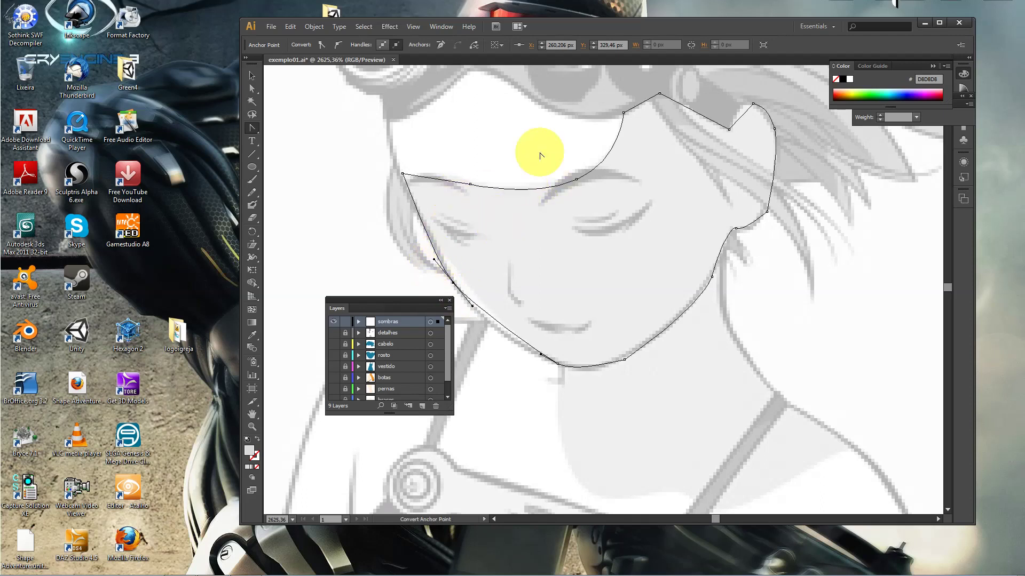
# Select the face shadow shape and enter isolation mode, leaving it unchanged
pyautogui.click(252, 75)
pyautogui.click(384, 178)
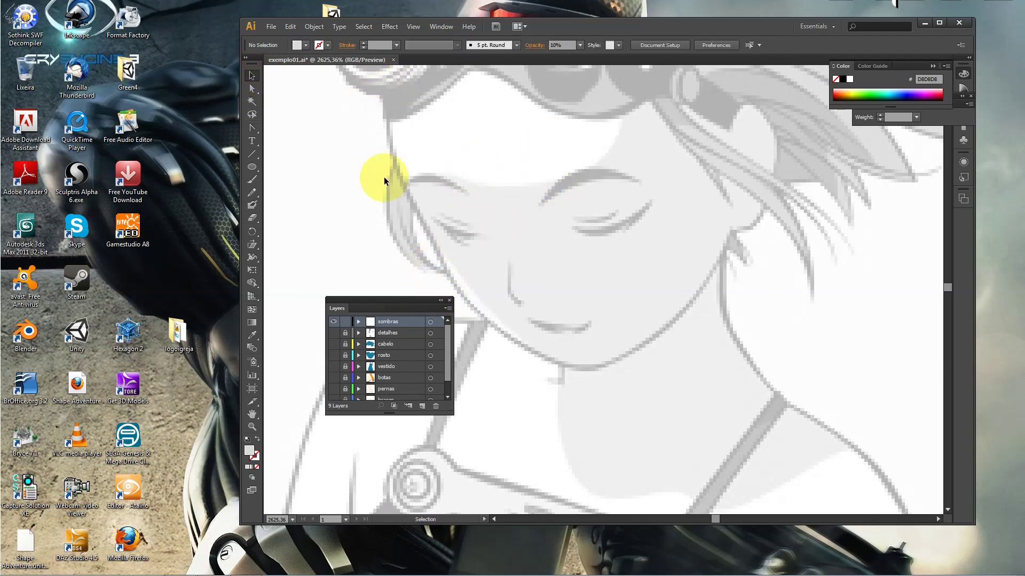
pyautogui.click(626, 364)
pyautogui.doubleClick(626, 364)
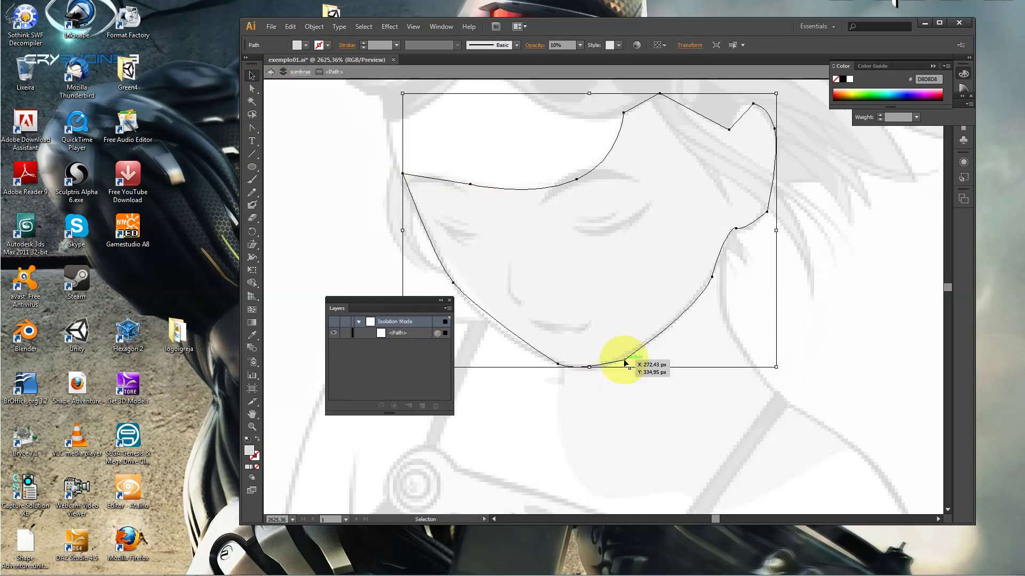
pyautogui.moveTo(560, 263)
pyautogui.mouseDown()
pyautogui.moveTo(584, 252)
pyautogui.moveTo(560, 264)
pyautogui.mouseUp()
pyautogui.hotkey('ctrl', 'shift', 'a')
# Exit isolation mode and zoom in on the neck and shoulder area
pyautogui.scroll(-2, 587, 291)
pyautogui.scroll(-2, 587, 291)
pyautogui.scroll(-2, 588, 290)
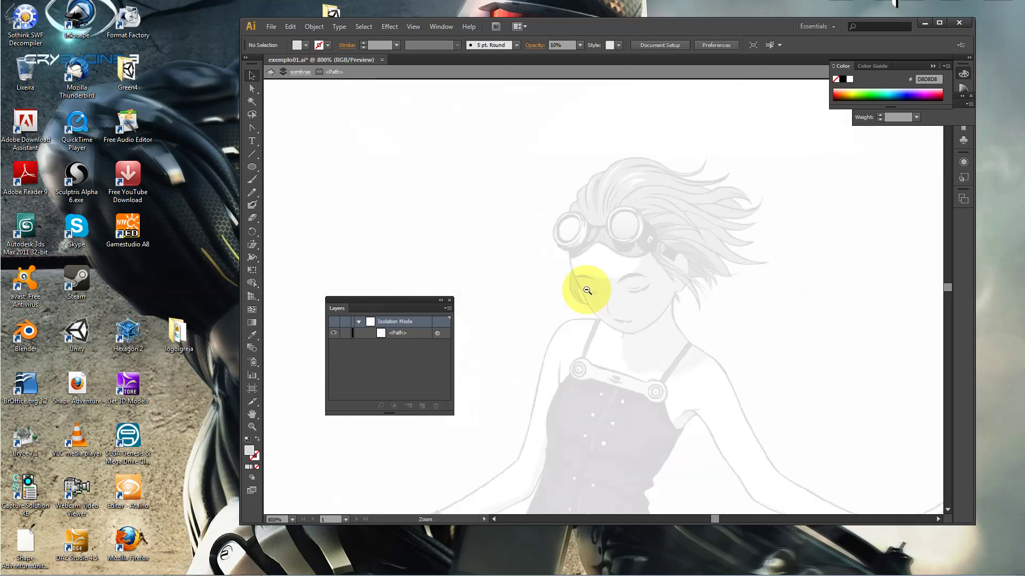
pyautogui.scroll(-1, 588, 291)
pyautogui.click(626, 310)
pyautogui.click(587, 447)
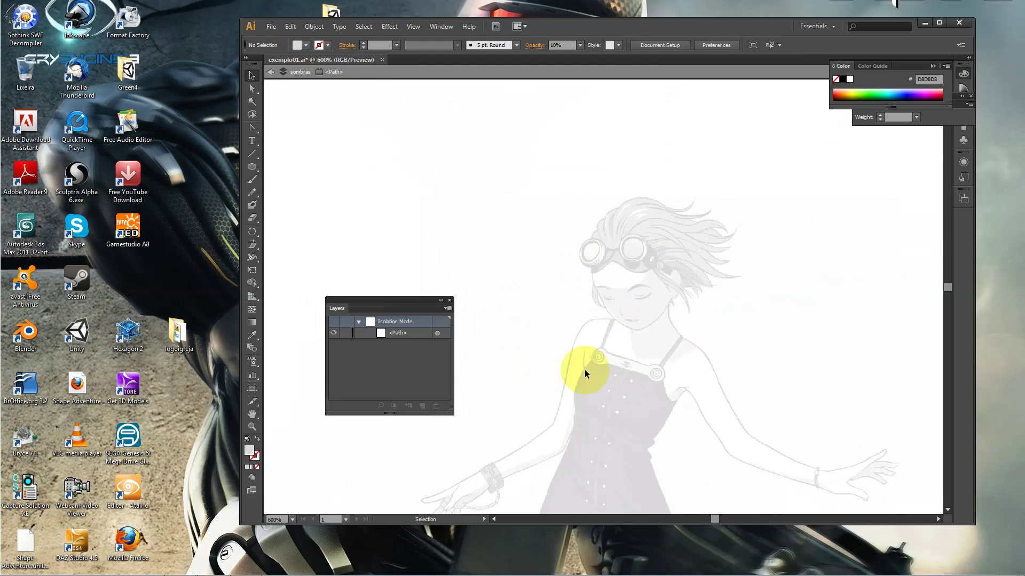
pyautogui.doubleClick(524, 239)
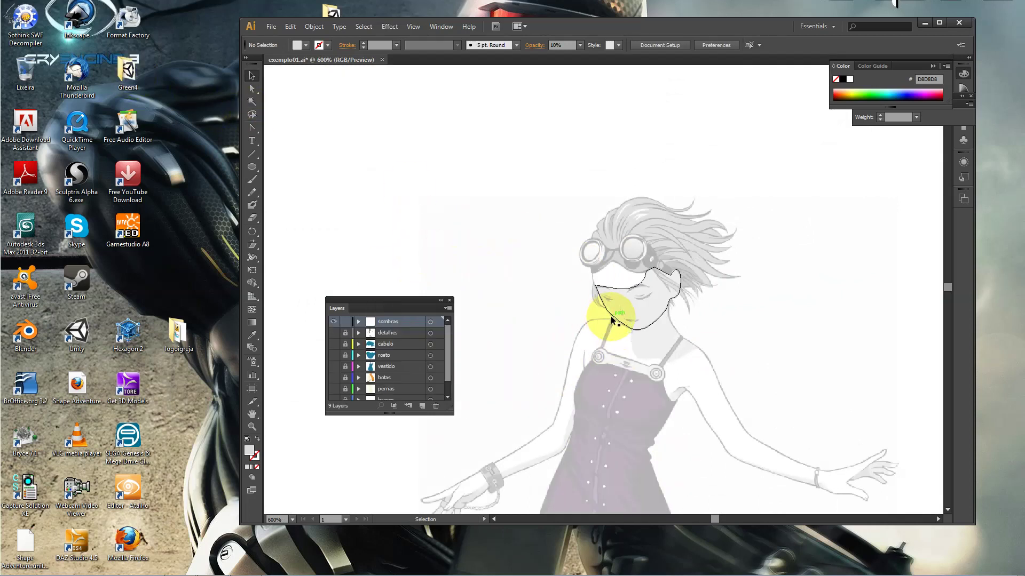
pyautogui.press('z')
pyautogui.click(697, 327)
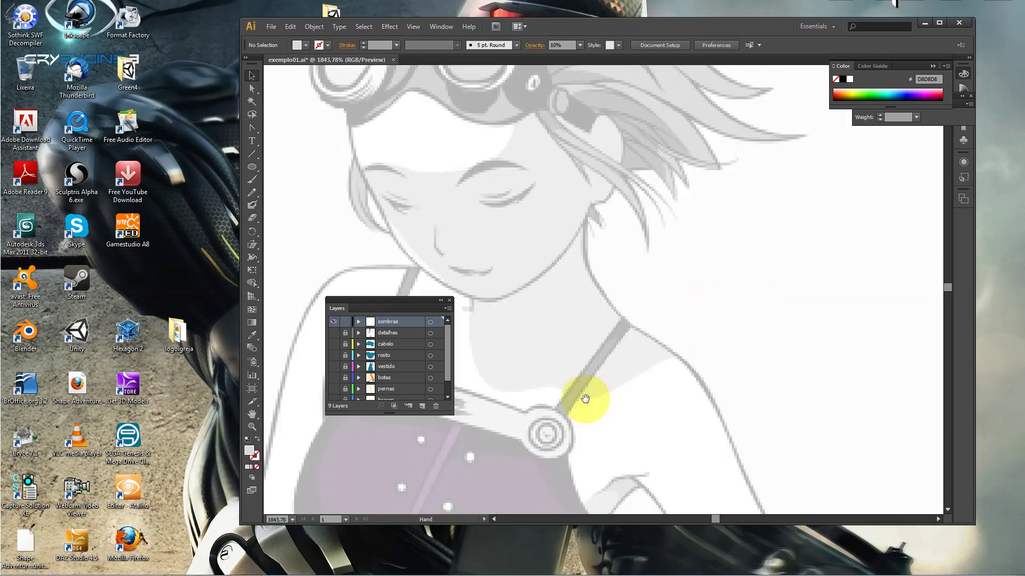
pyautogui.click(556, 373)
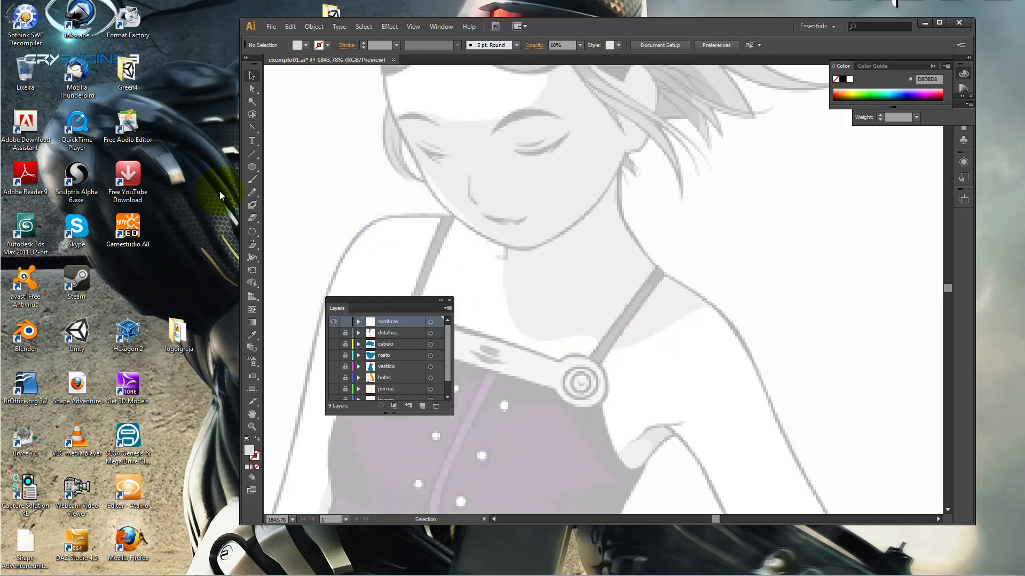
# Draw a closed six-point Pen shape over the neck from chin to shoulder
pyautogui.moveTo(255, 129); pyautogui.dragTo(292, 133)
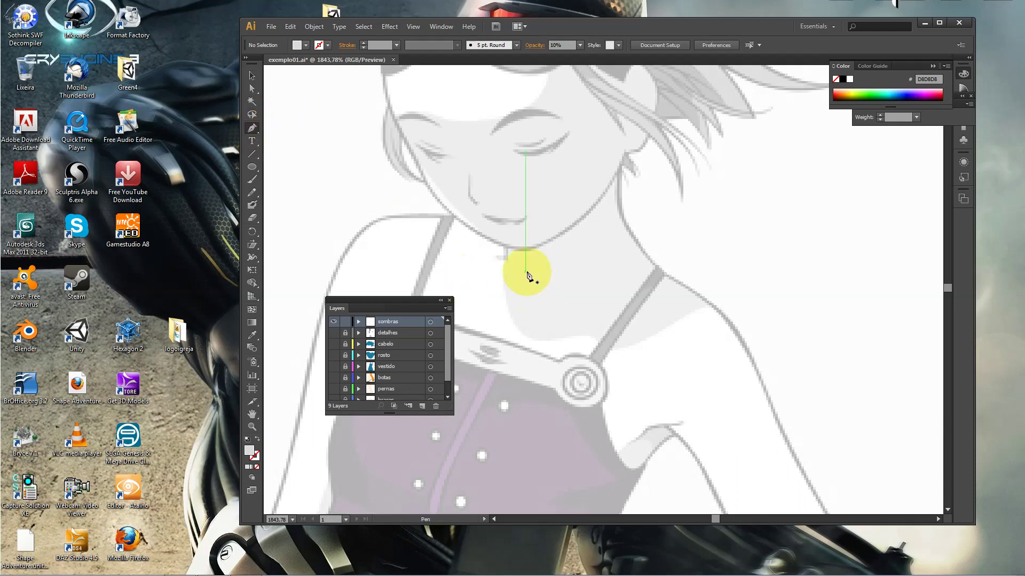
pyautogui.click(505, 247)
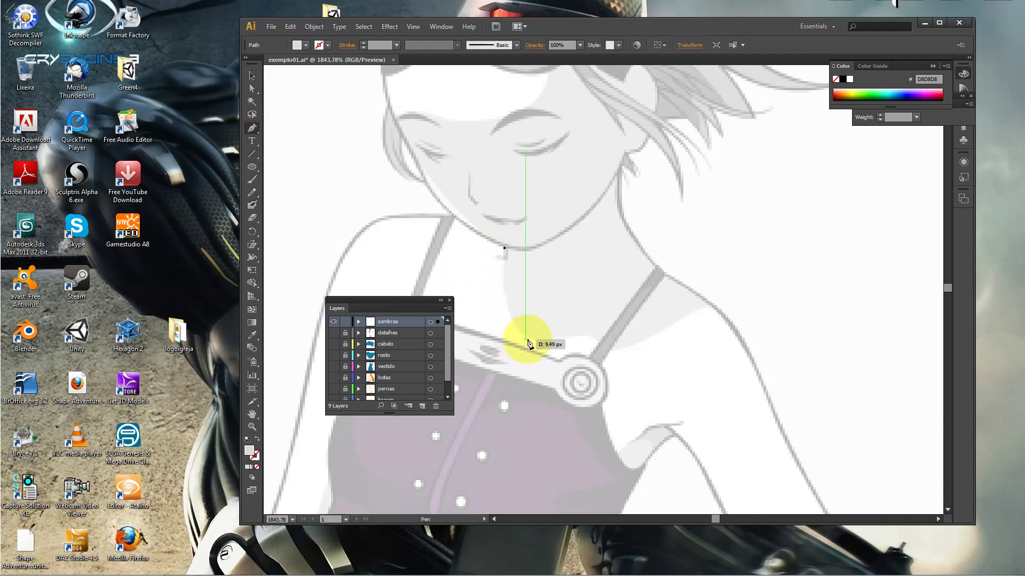
pyautogui.click(524, 338)
pyautogui.click(596, 336)
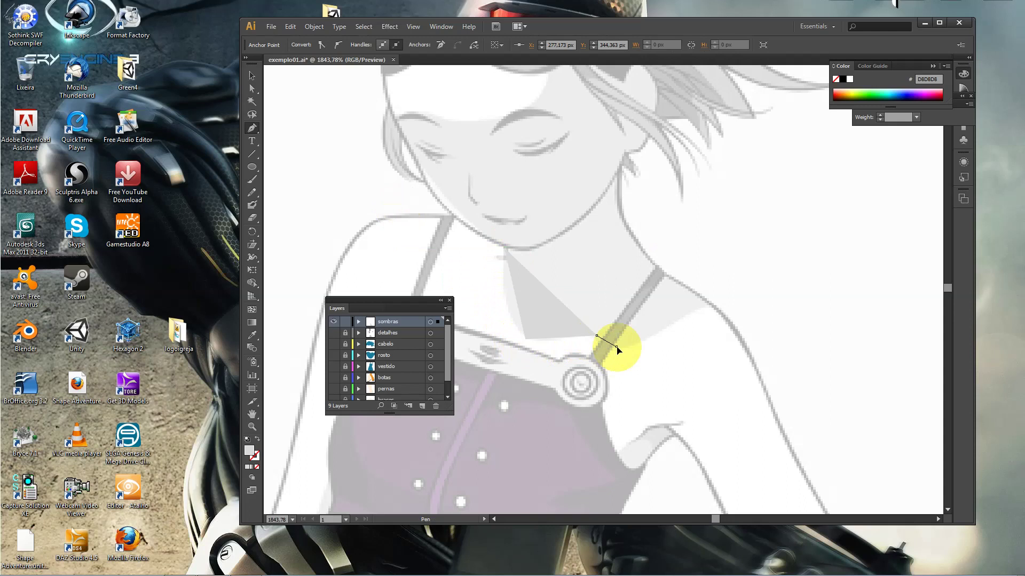
pyautogui.click(713, 306)
pyautogui.click(632, 239)
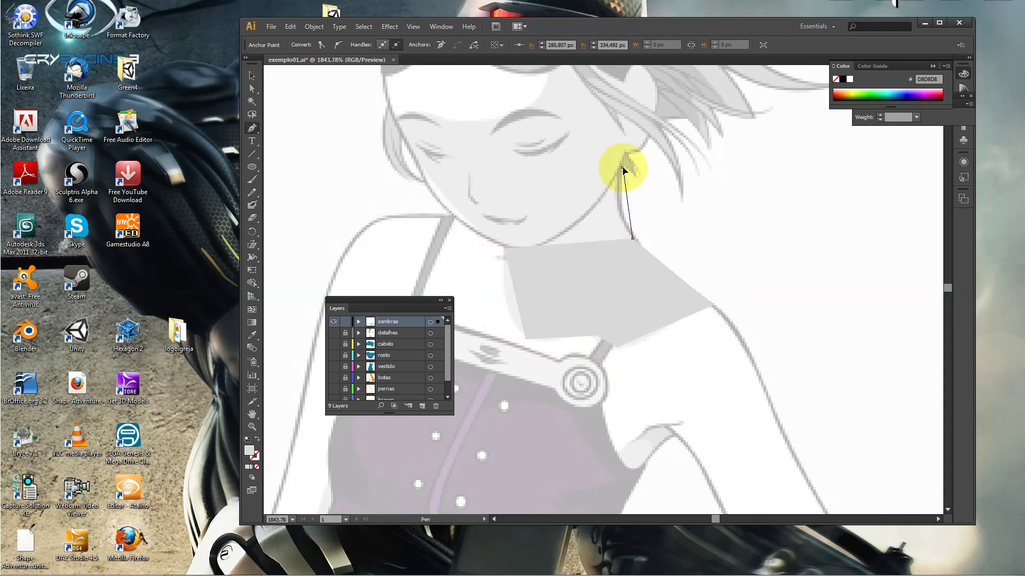
pyautogui.click(623, 168)
pyautogui.click(505, 249)
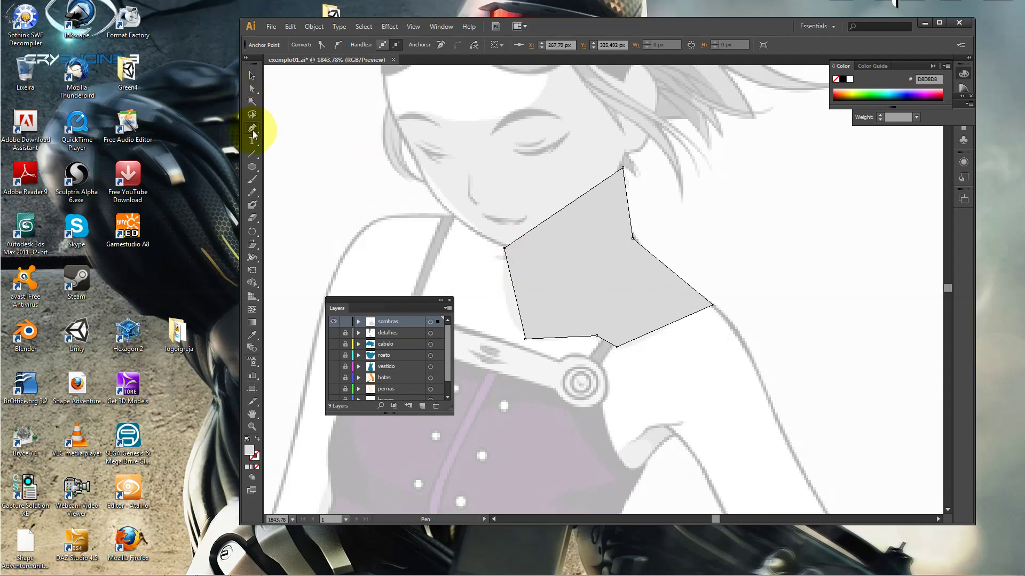
# Curve the neck shape's lower-left, strap and neck-side corners to follow the throat
pyautogui.moveTo(252, 129); pyautogui.dragTo(289, 173)
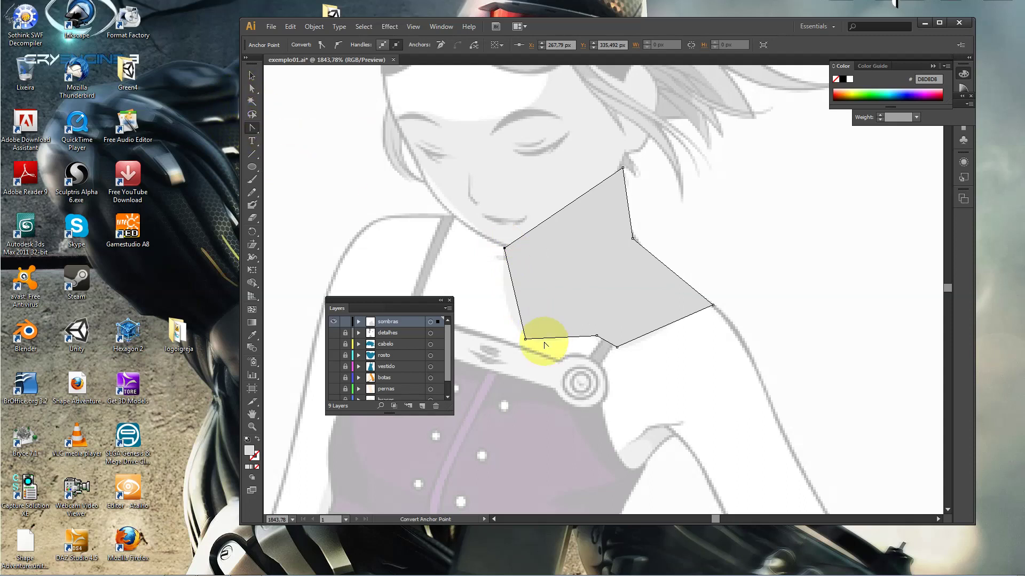
pyautogui.moveTo(526, 339)
pyautogui.mouseDown()
pyautogui.moveTo(538, 352)
pyautogui.moveTo(553, 349)
pyautogui.mouseUp()
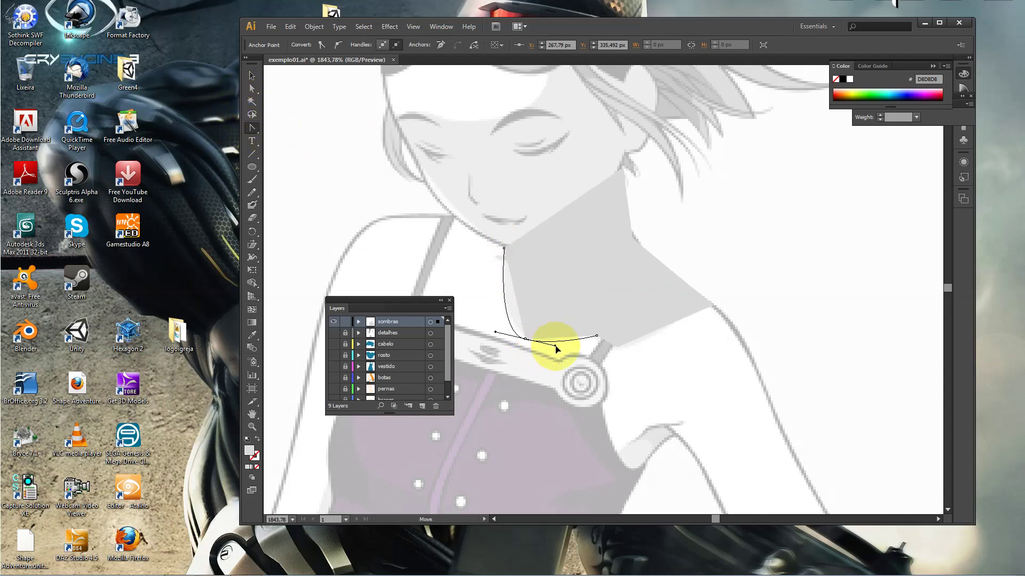
pyautogui.moveTo(597, 336)
pyautogui.mouseDown()
pyautogui.moveTo(615, 336)
pyautogui.moveTo(622, 352)
pyautogui.moveTo(638, 251)
pyautogui.mouseUp()
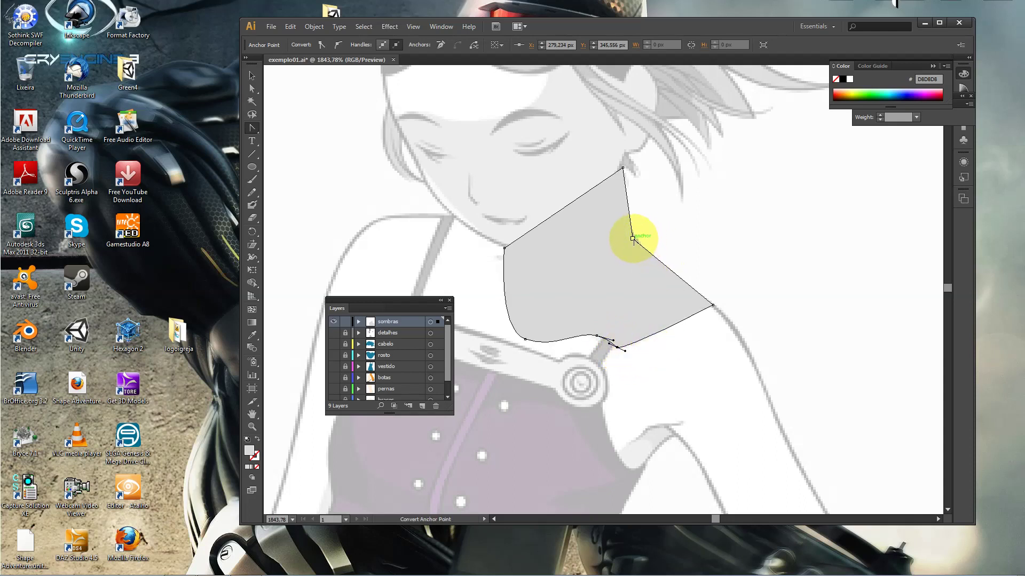
pyautogui.moveTo(639, 251); pyautogui.dragTo(633, 228)
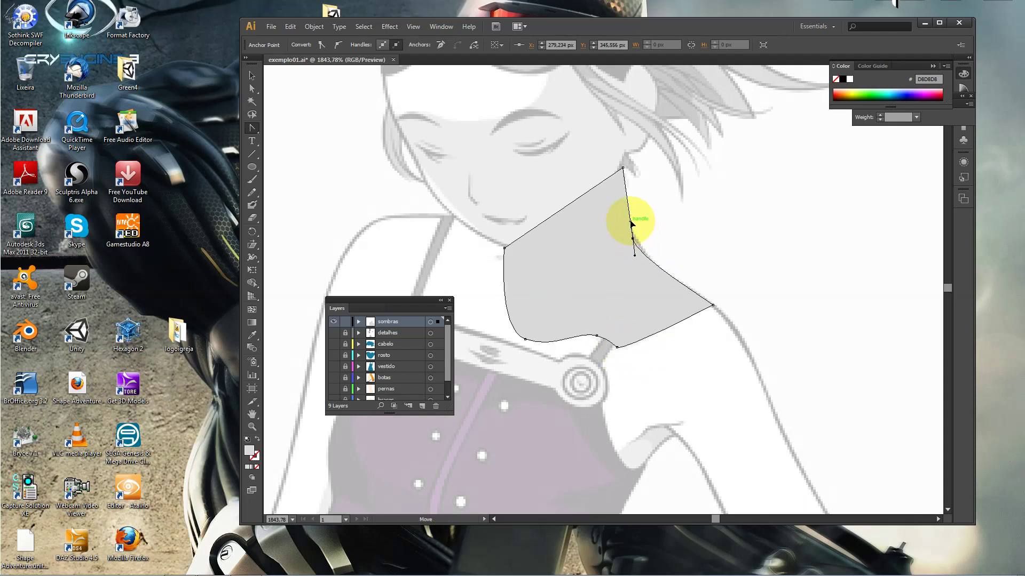
pyautogui.click(623, 168)
pyautogui.moveTo(623, 169)
pyautogui.mouseDown()
pyautogui.moveTo(620, 154)
pyautogui.moveTo(597, 266)
pyautogui.mouseUp()
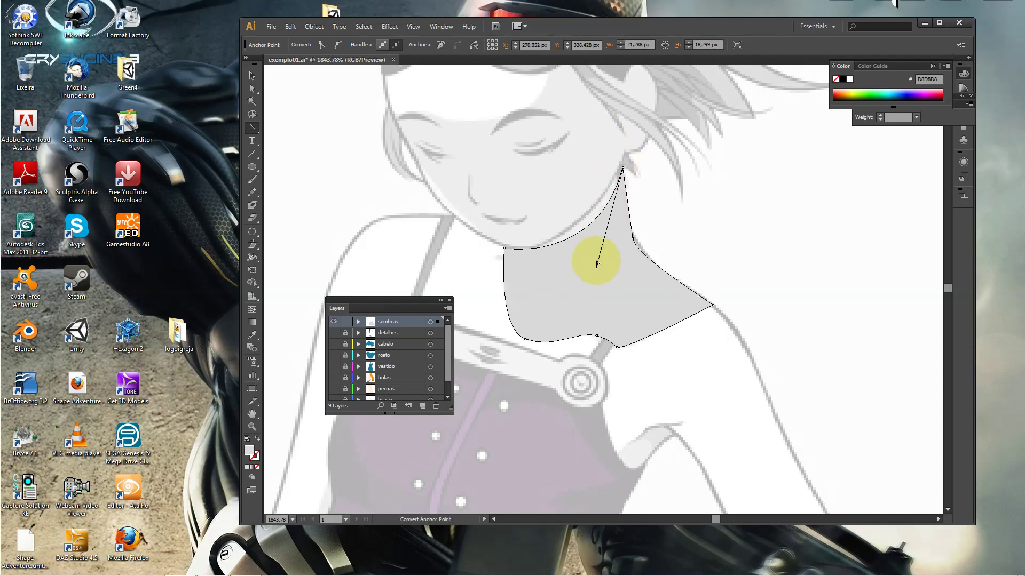
pyautogui.moveTo(596, 265); pyautogui.dragTo(569, 267)
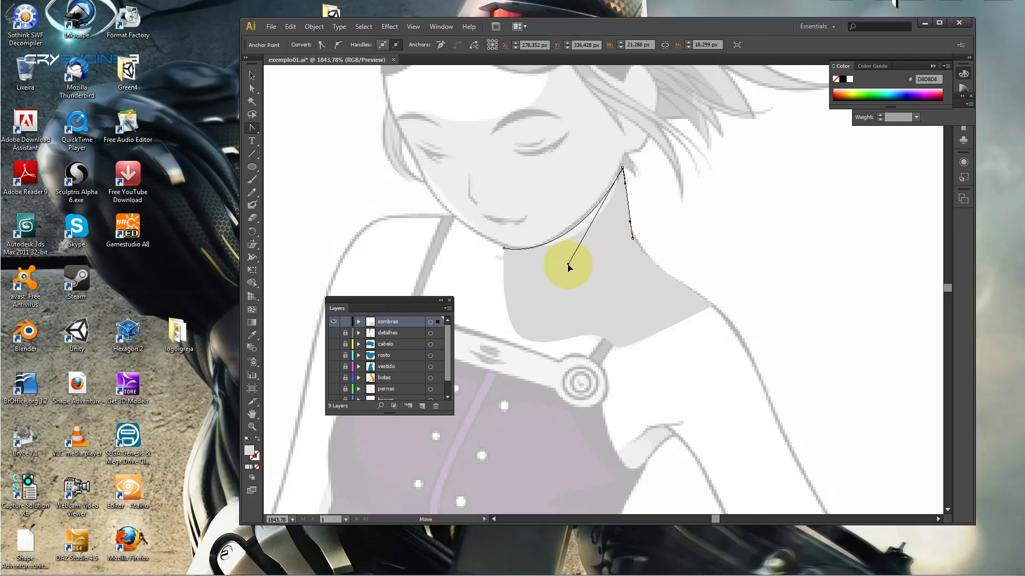
pyautogui.moveTo(568, 269); pyautogui.dragTo(568, 269)
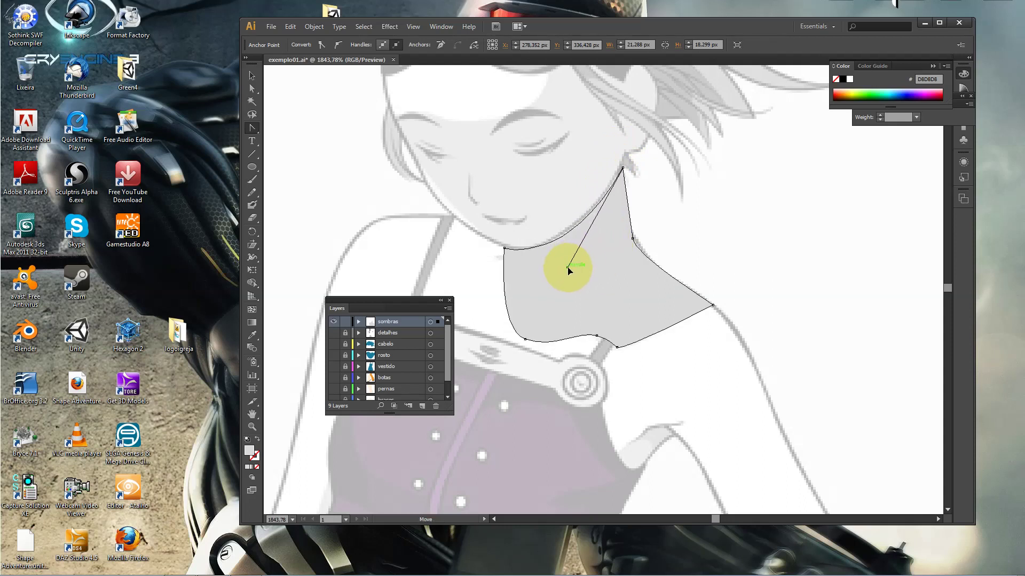
pyautogui.click(252, 76)
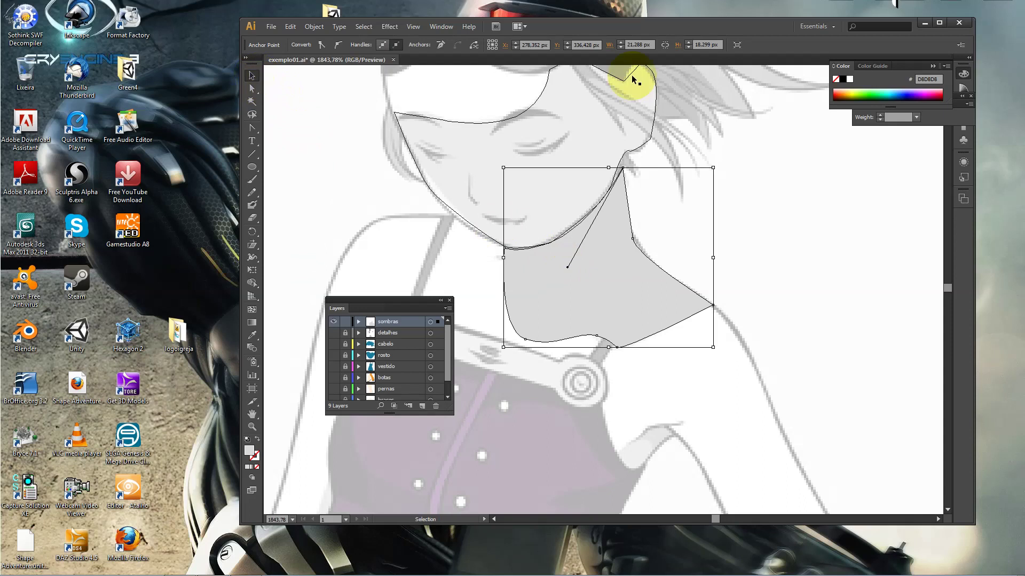
# Set the neck shadow to 10% opacity and make its top anchor a smooth point
pyautogui.click(618, 256)
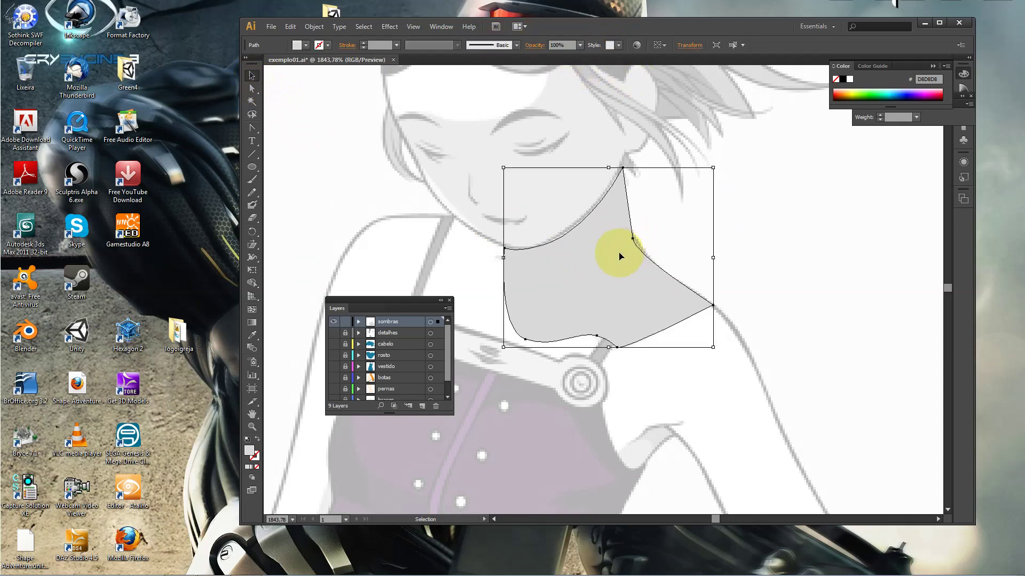
pyautogui.click(580, 45)
pyautogui.click(591, 68)
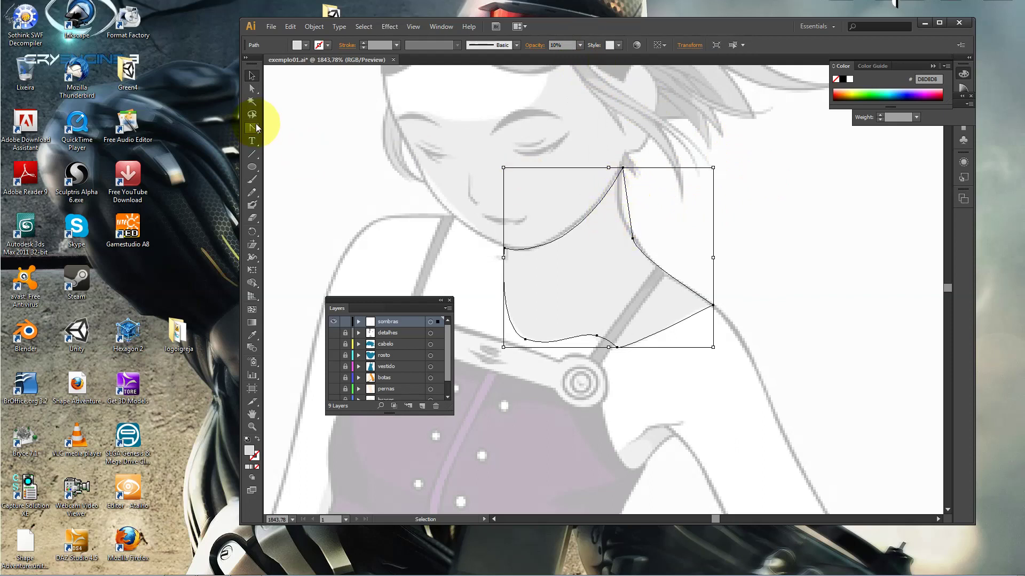
pyautogui.click(253, 130)
pyautogui.moveTo(253, 129)
pyautogui.mouseDown()
pyautogui.moveTo(277, 140)
pyautogui.moveTo(255, 88)
pyautogui.mouseUp()
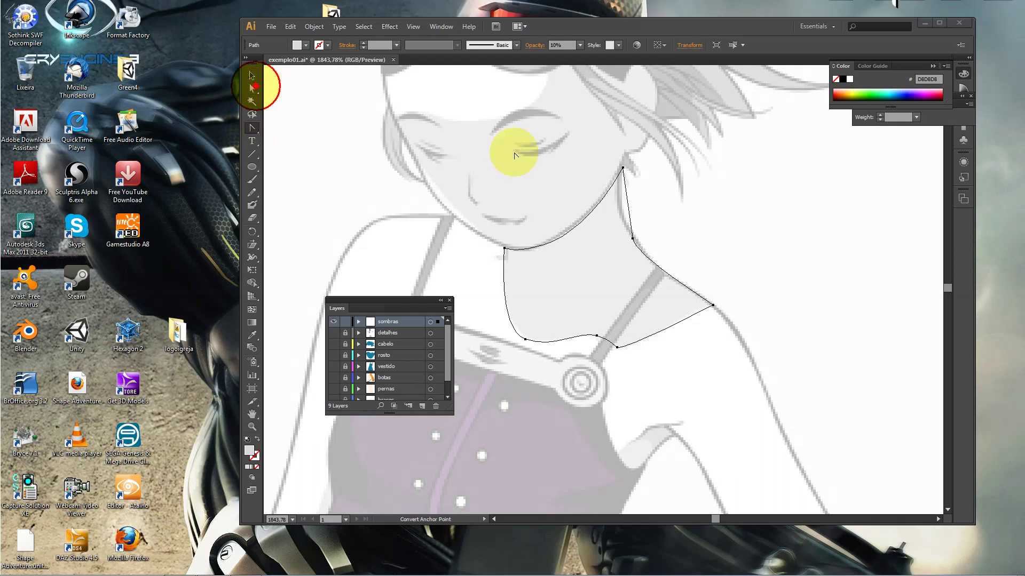
pyautogui.click(623, 167)
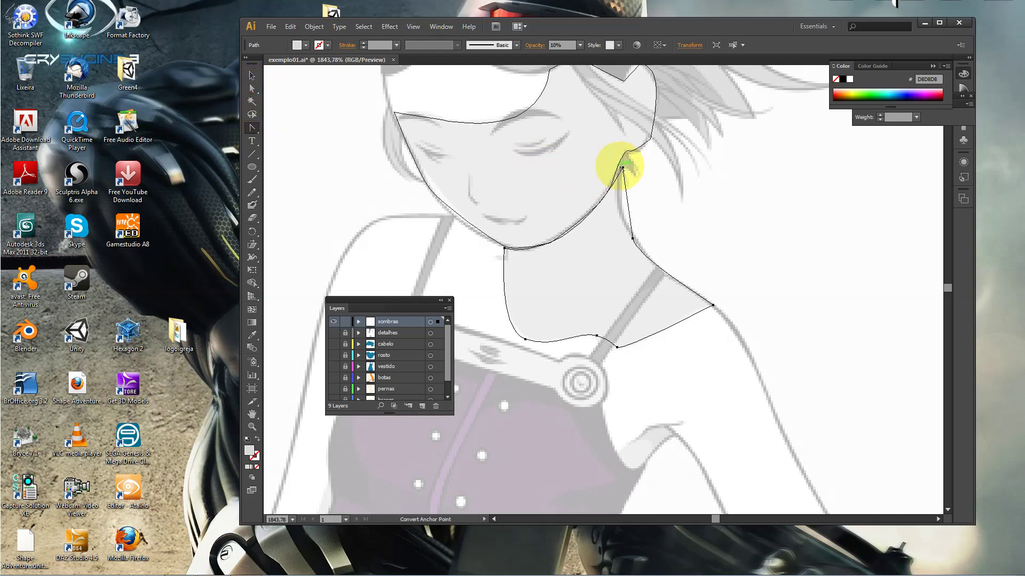
pyautogui.click(623, 167)
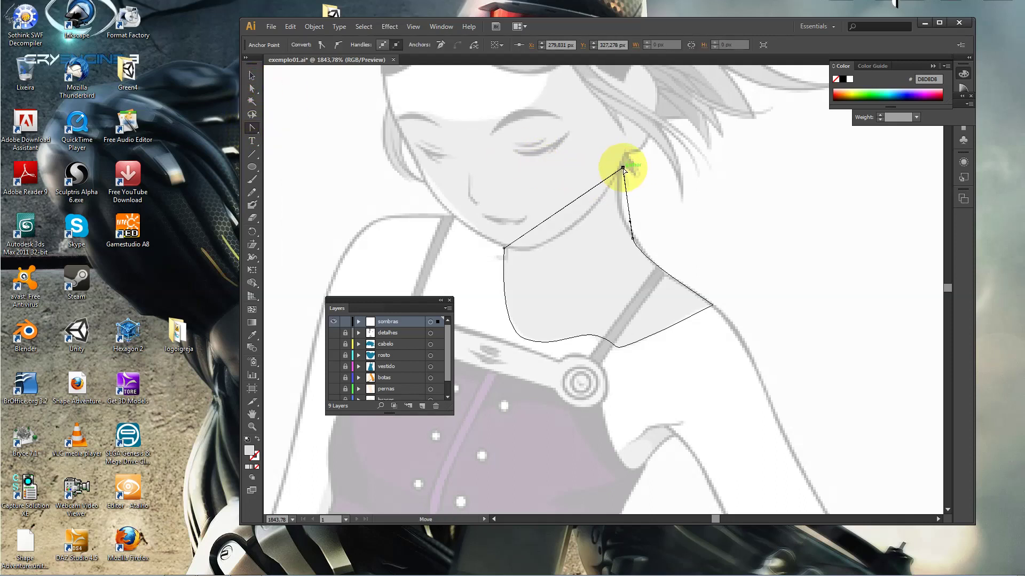
pyautogui.moveTo(623, 167); pyautogui.dragTo(623, 168)
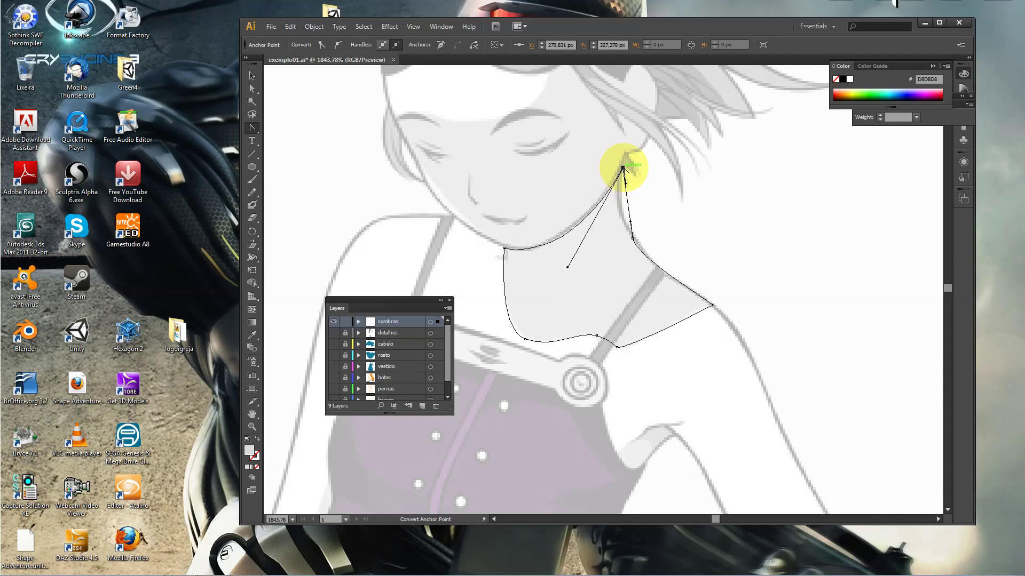
# Adjust the top anchor, its handle and the neck edge to trace the neck, then deselect
pyautogui.doubleClick(253, 88)
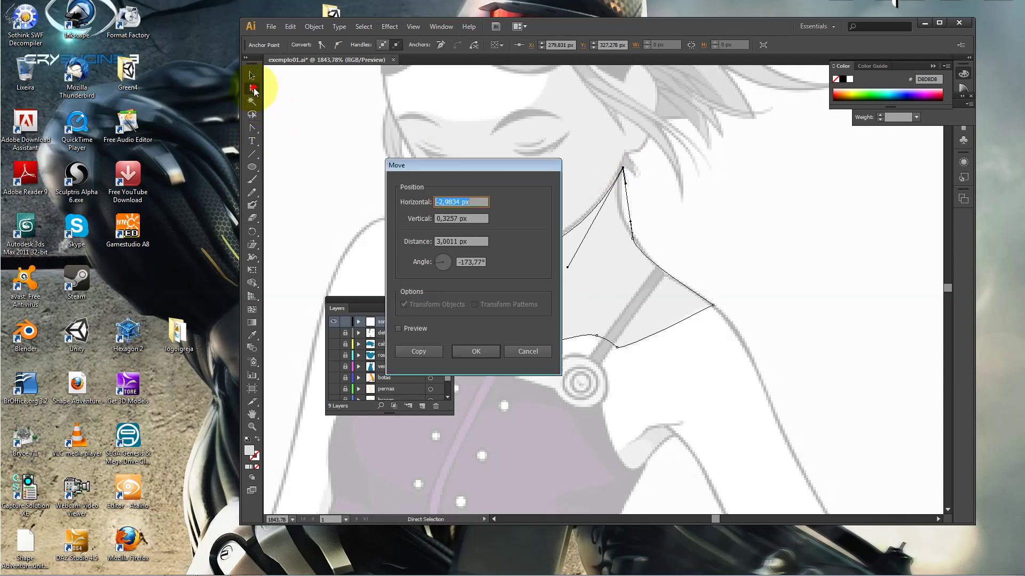
pyautogui.click(540, 350)
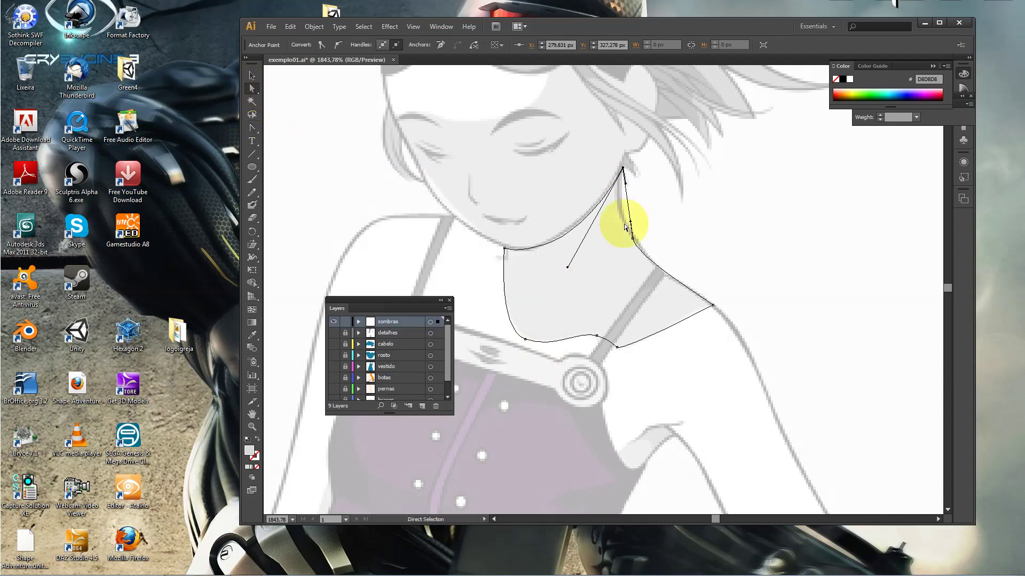
pyautogui.click(623, 168)
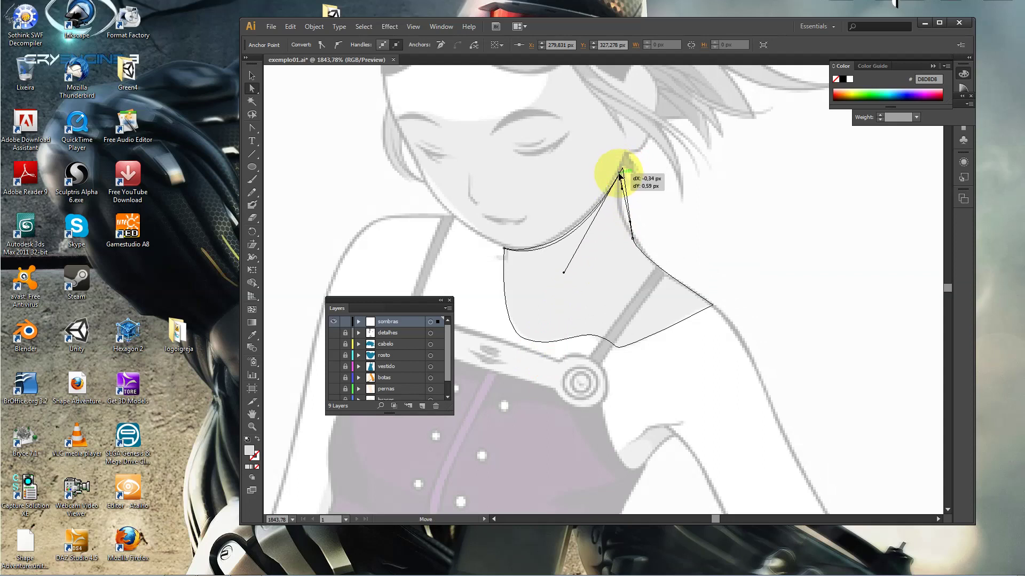
pyautogui.moveTo(622, 171); pyautogui.dragTo(619, 168)
pyautogui.moveTo(630, 224); pyautogui.dragTo(617, 215)
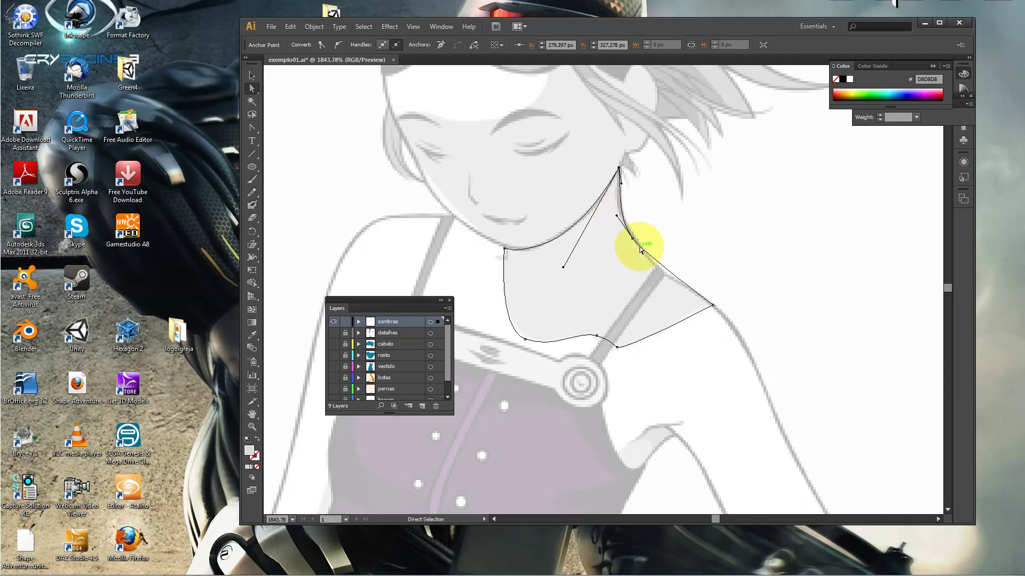
pyautogui.moveTo(643, 251); pyautogui.dragTo(652, 270)
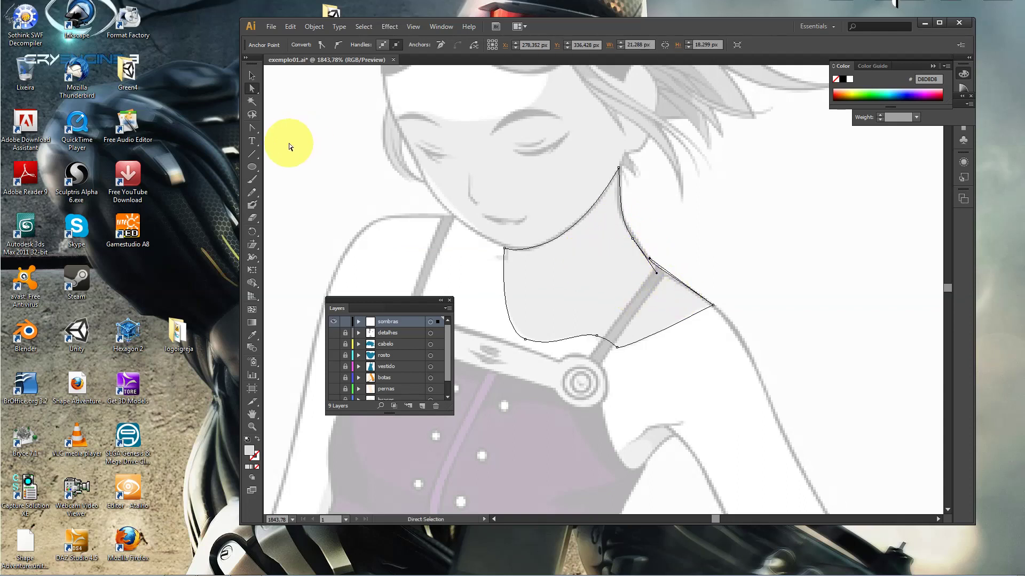
pyautogui.click(252, 75)
# Deselect the neck shadow, zoom in on the armpit area and switch to the Pen tool
pyautogui.click(784, 295)
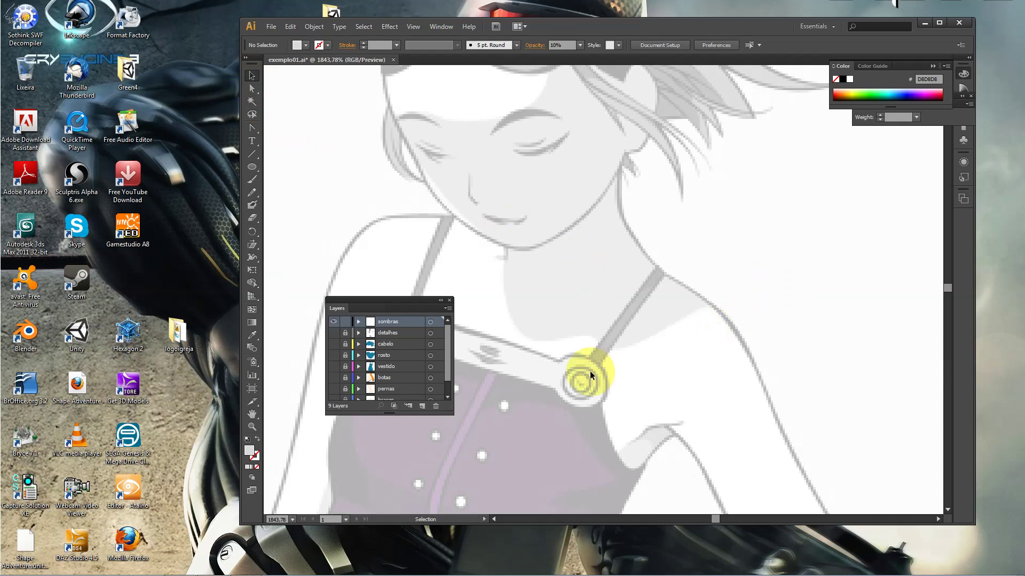
pyautogui.keyDown('alt'); pyautogui.scroll(-1, 593, 342); pyautogui.keyUp('alt')
pyautogui.keyDown('alt'); pyautogui.scroll(-1, 590, 332); pyautogui.keyUp('alt')
pyautogui.keyDown('alt'); pyautogui.scroll(-1, 595, 343); pyautogui.keyUp('alt')
pyautogui.moveTo(750, 231); pyautogui.dragTo(510, 395)
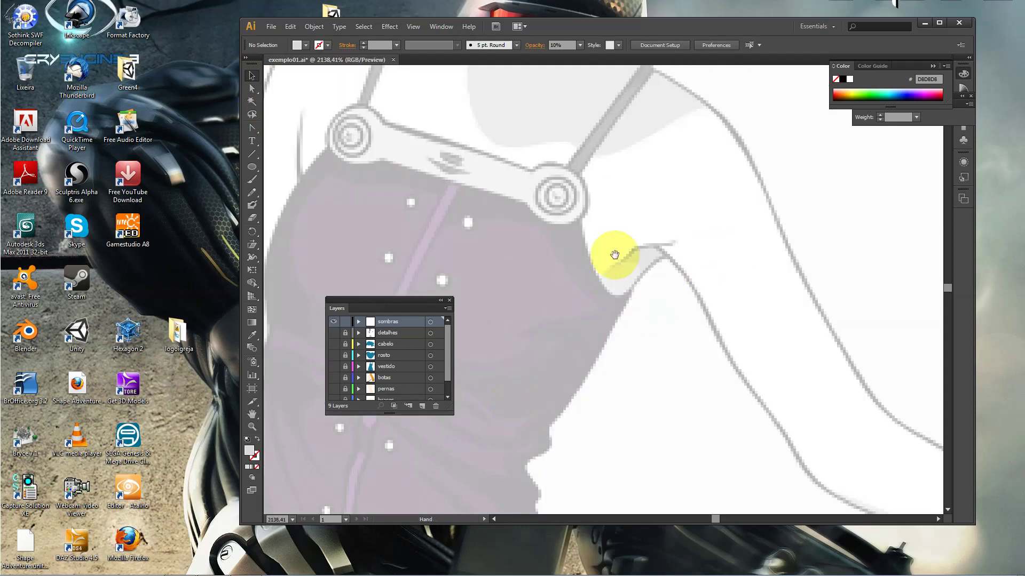
pyautogui.keyDown('alt'); pyautogui.click(619, 251); pyautogui.keyUp('alt')
pyautogui.keyDown('alt'); pyautogui.click(619, 251); pyautogui.keyUp('alt')
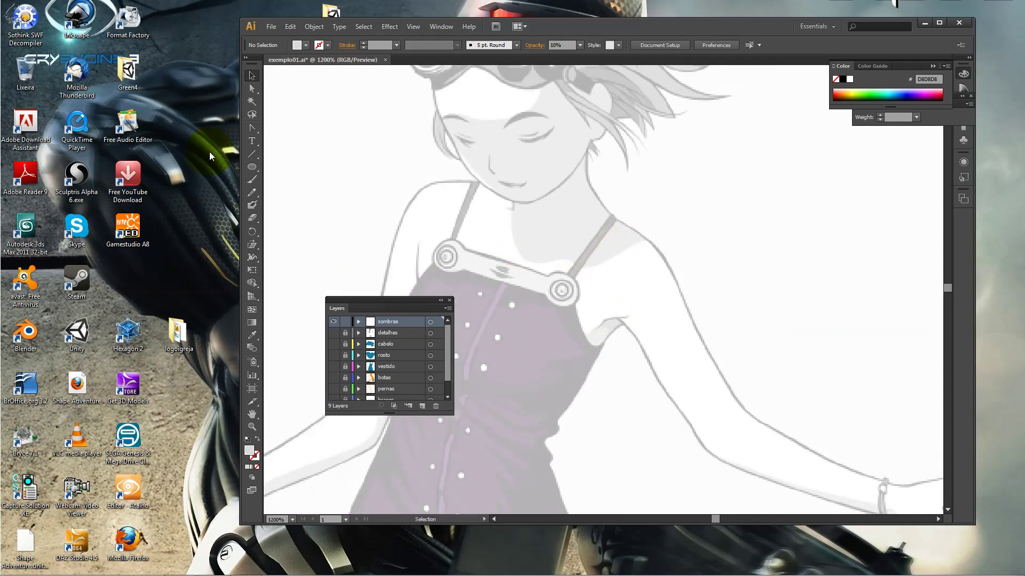
pyautogui.click(252, 128)
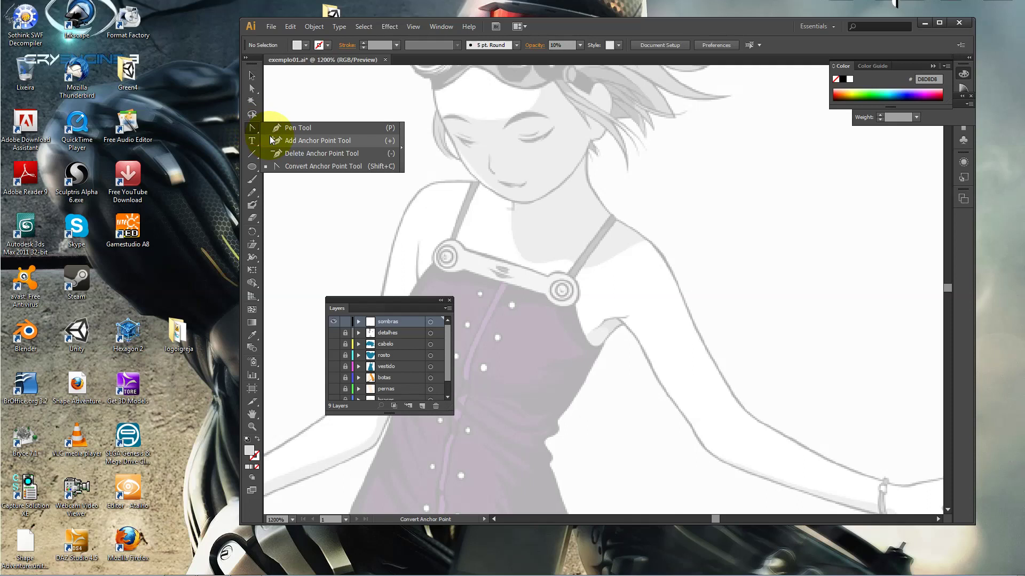
pyautogui.click(274, 128)
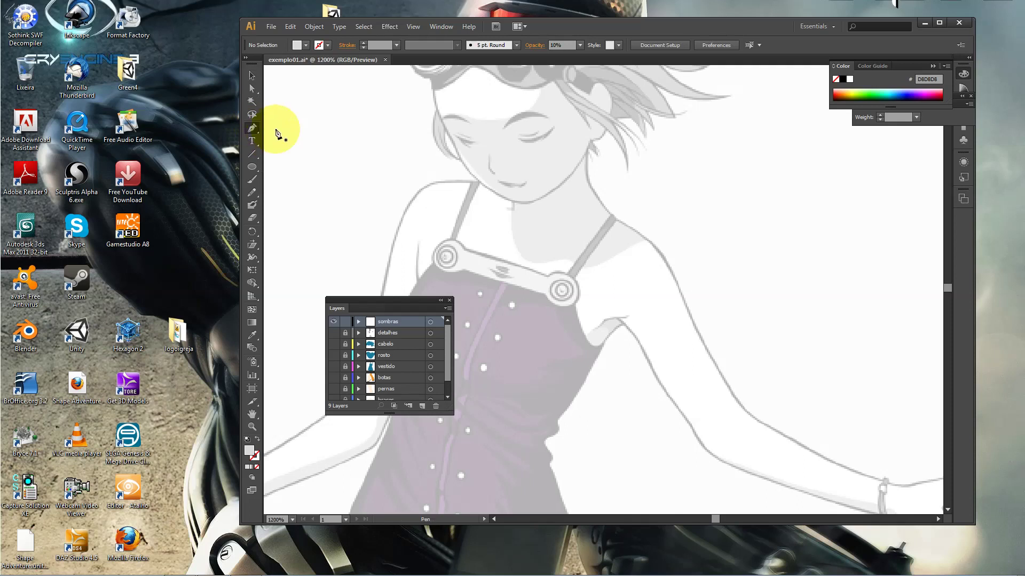
# Draw a closed four-cornered shadow shape in the armpit beside the dress strap
pyautogui.click(585, 336)
pyautogui.click(615, 319)
pyautogui.click(624, 324)
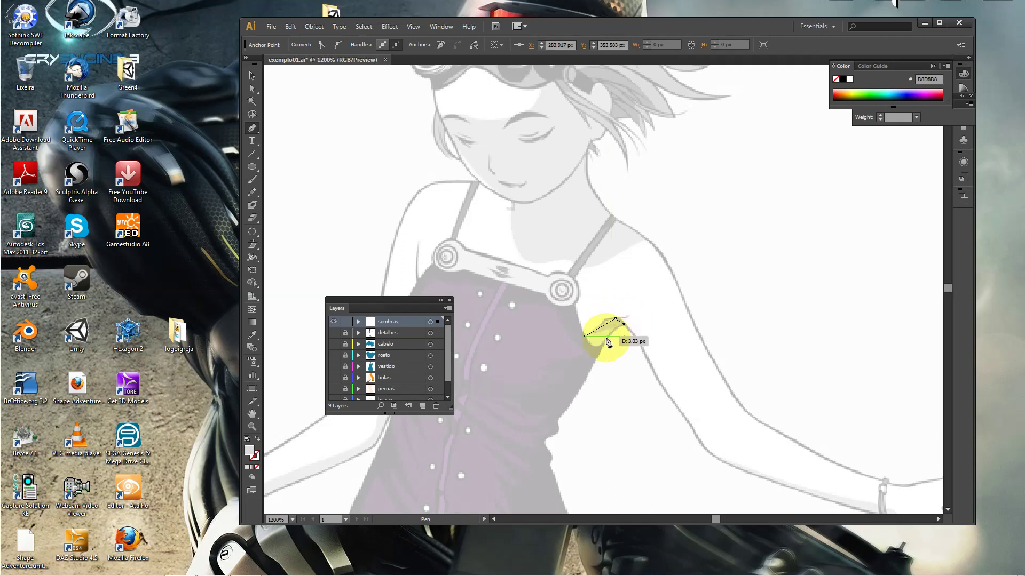
pyautogui.click(604, 344)
pyautogui.click(597, 348)
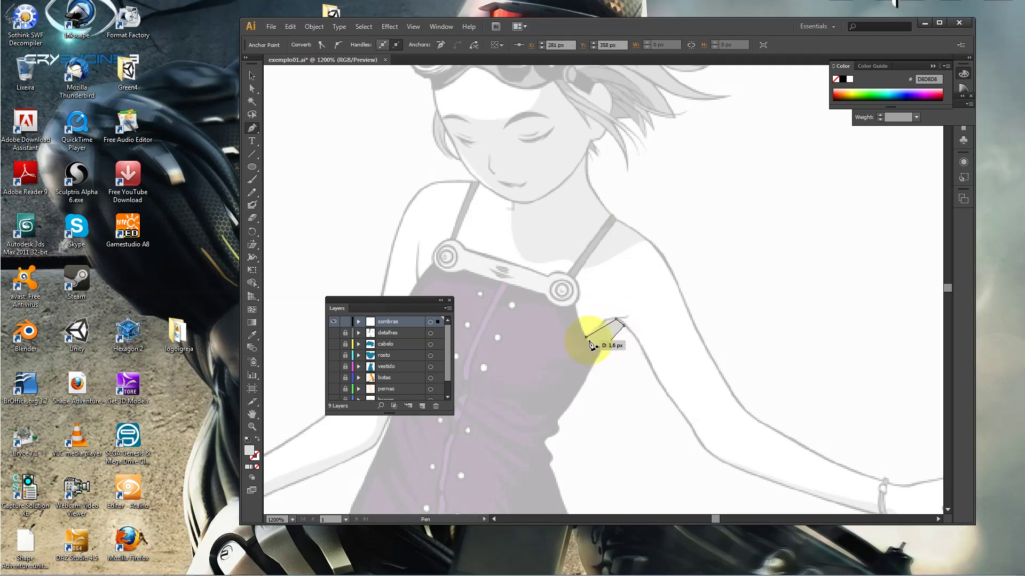
pyautogui.click(585, 337)
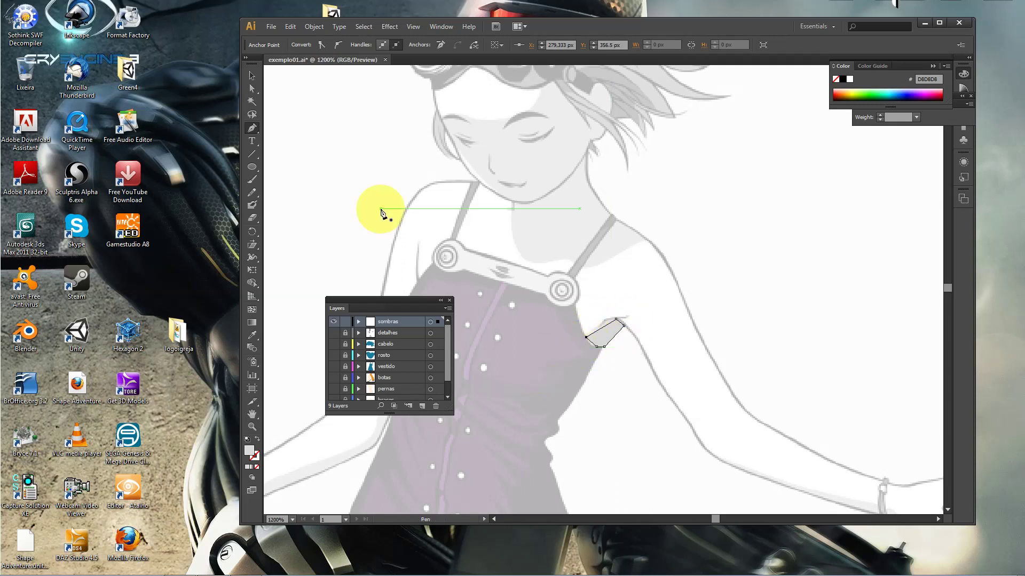
pyautogui.click(251, 89)
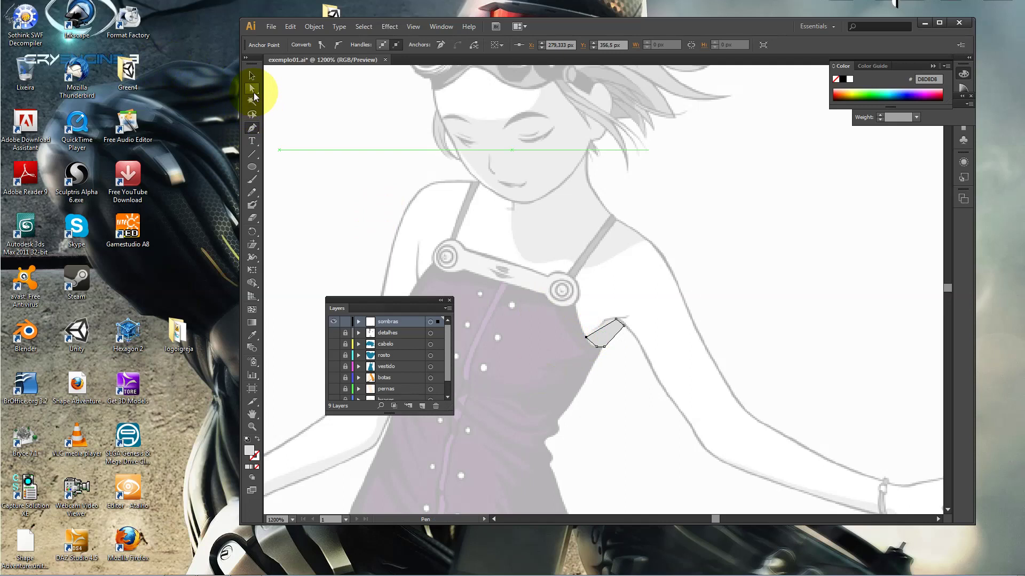
pyautogui.click(251, 128)
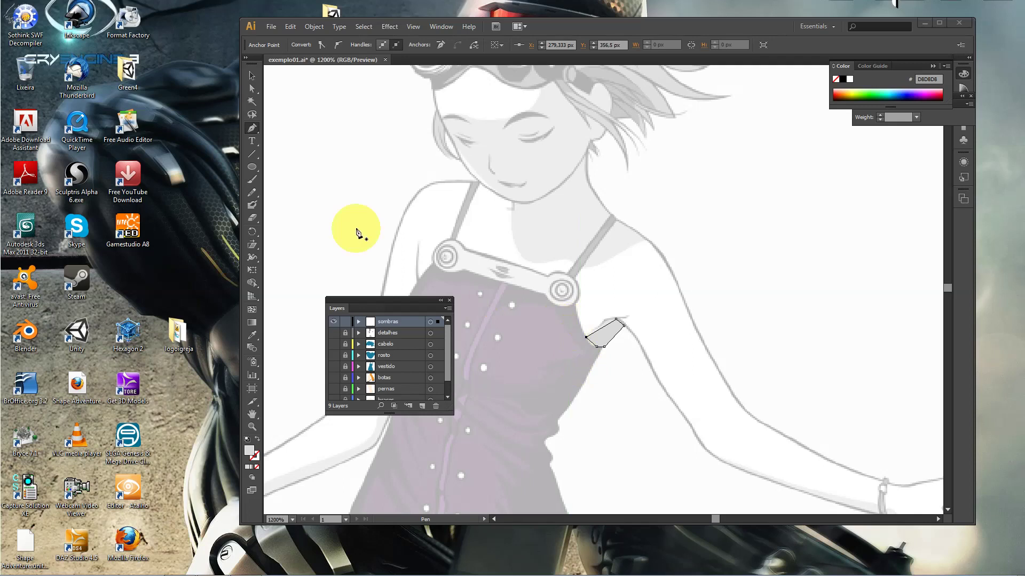
# Curve the armpit shadow's top and lower corners with Convert Anchor Point
pyautogui.click(257, 131)
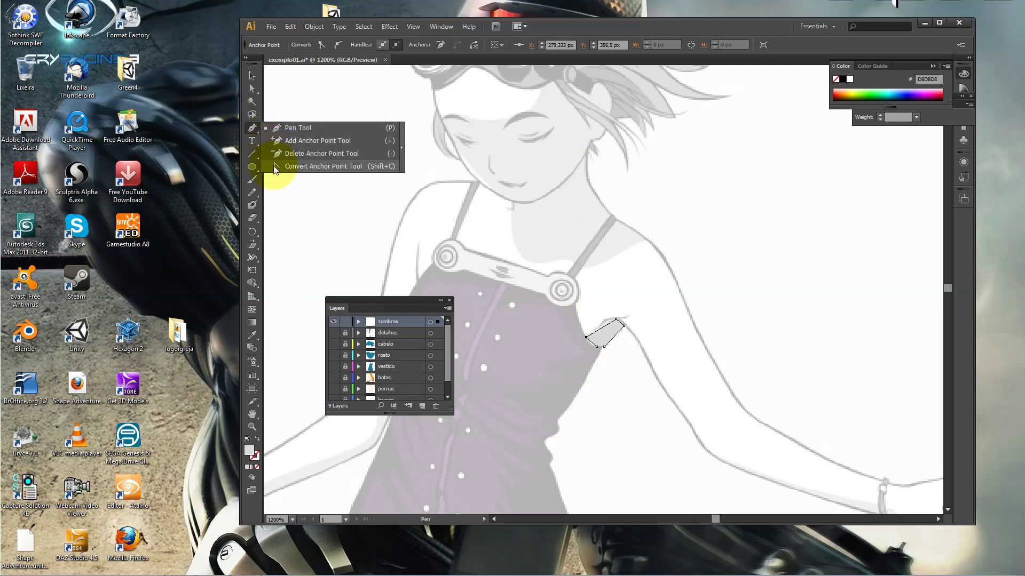
pyautogui.click(288, 166)
pyautogui.moveTo(617, 319); pyautogui.dragTo(626, 322)
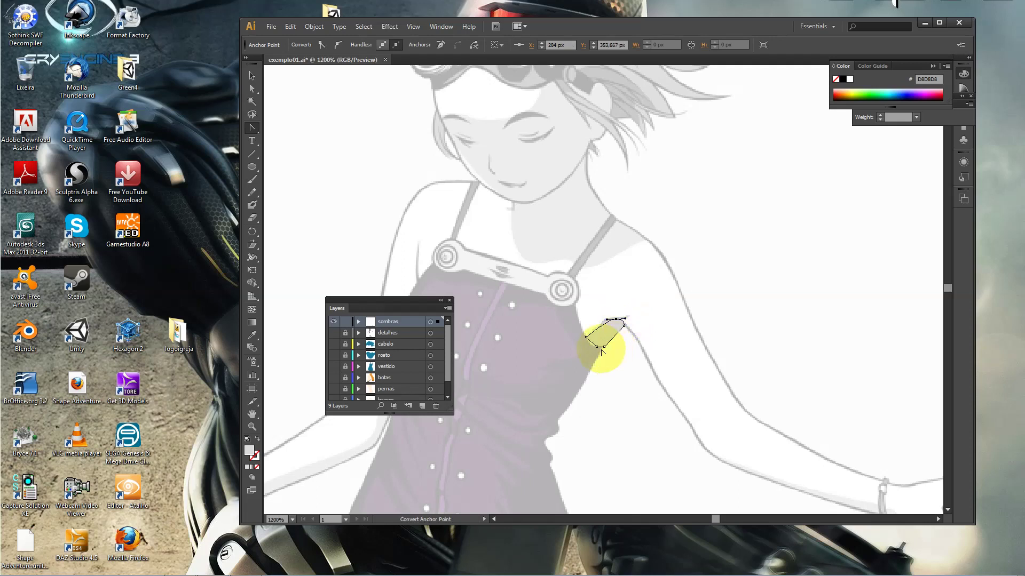
pyautogui.moveTo(596, 348); pyautogui.dragTo(588, 351)
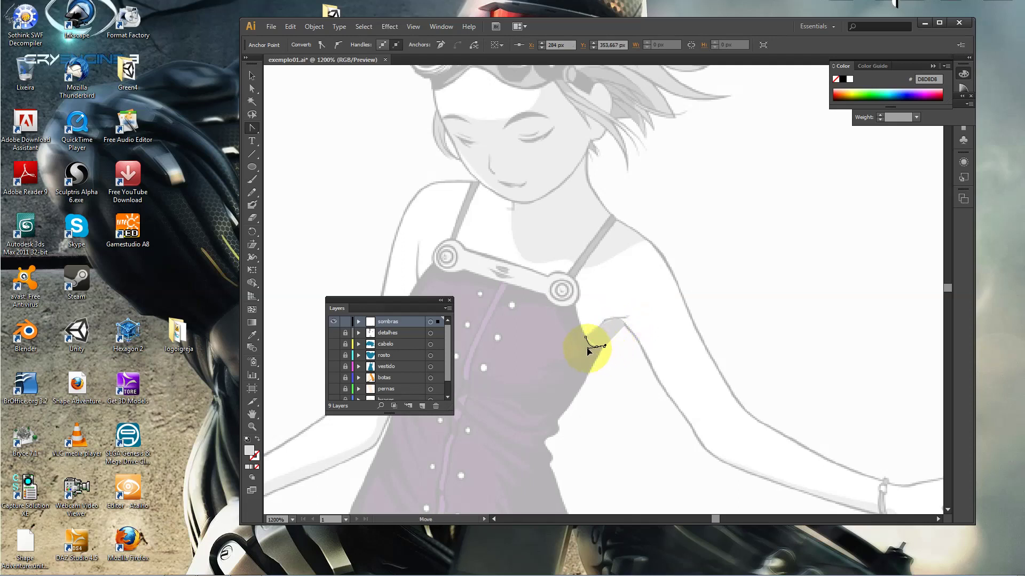
# Set the armpit shadow's opacity to 10%, then zoom out to show the whole figure
pyautogui.click(251, 75)
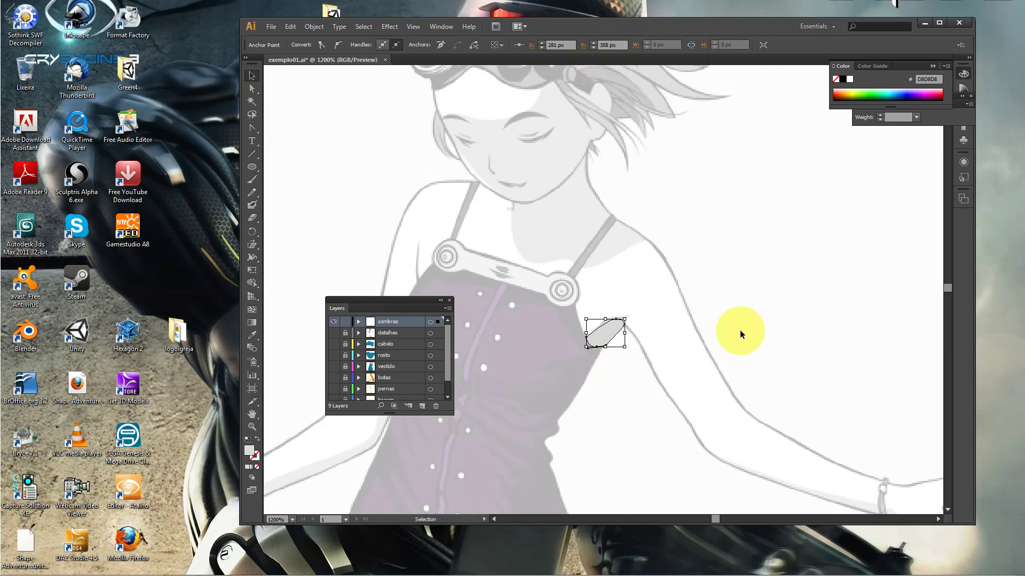
pyautogui.click(650, 351)
pyautogui.click(599, 341)
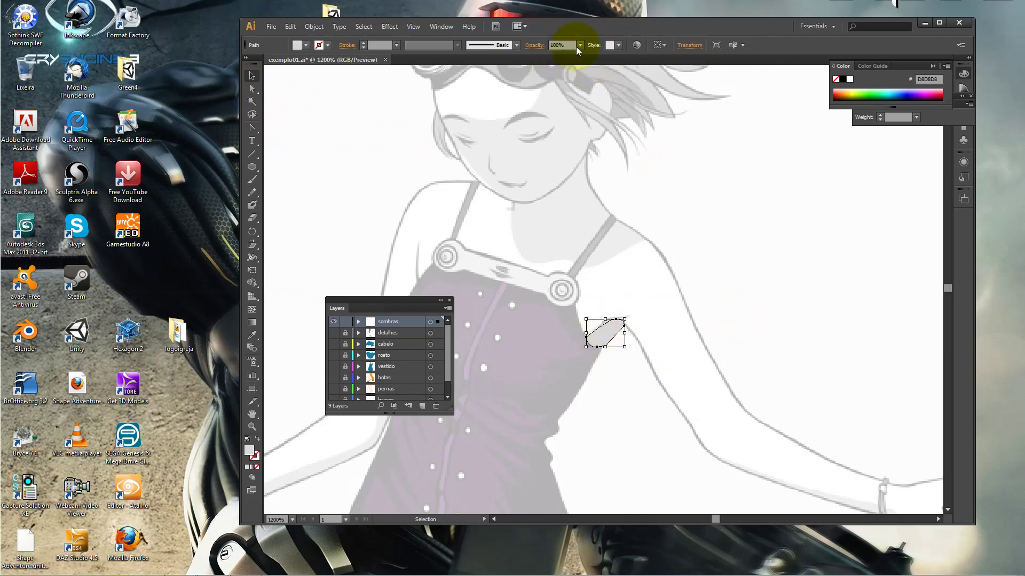
pyautogui.click(578, 46)
pyautogui.click(590, 68)
pyautogui.click(663, 211)
pyautogui.press('z')
pyautogui.keyDown('alt'); pyautogui.click(628, 298); pyautogui.keyUp('alt')
pyautogui.keyDown('alt'); pyautogui.click(629, 298); pyautogui.keyUp('alt')
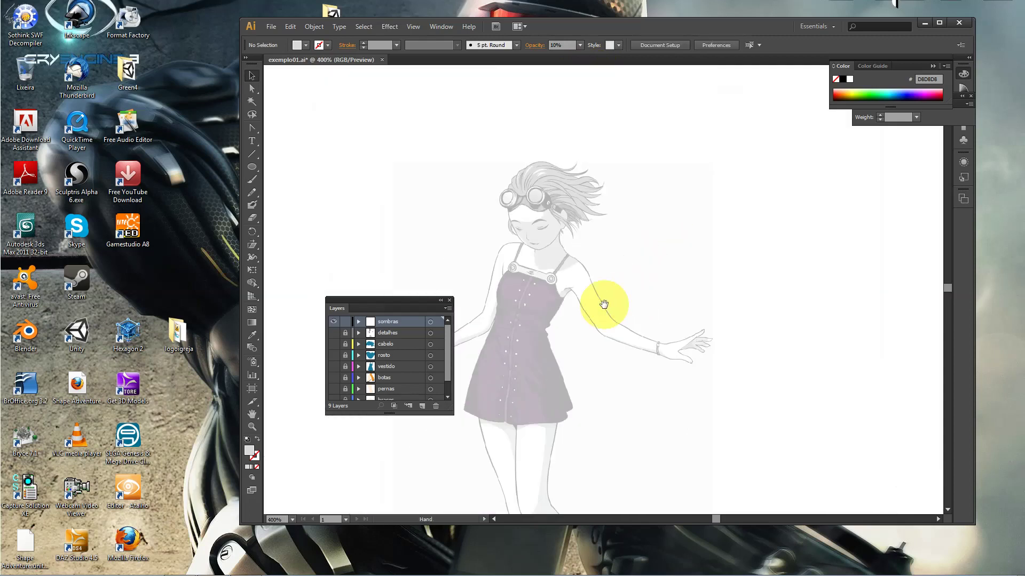
pyautogui.moveTo(530, 268); pyautogui.dragTo(593, 269)
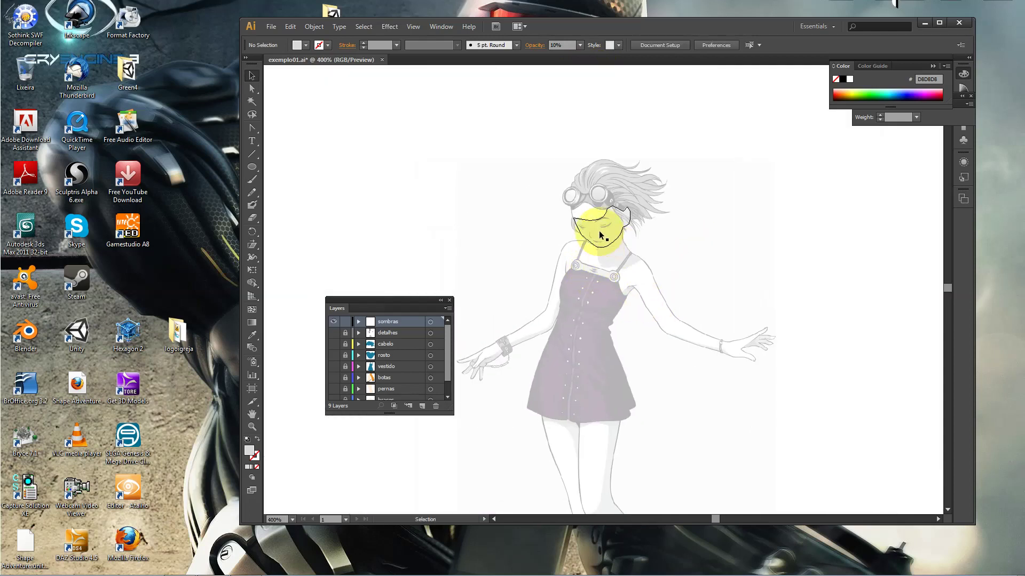